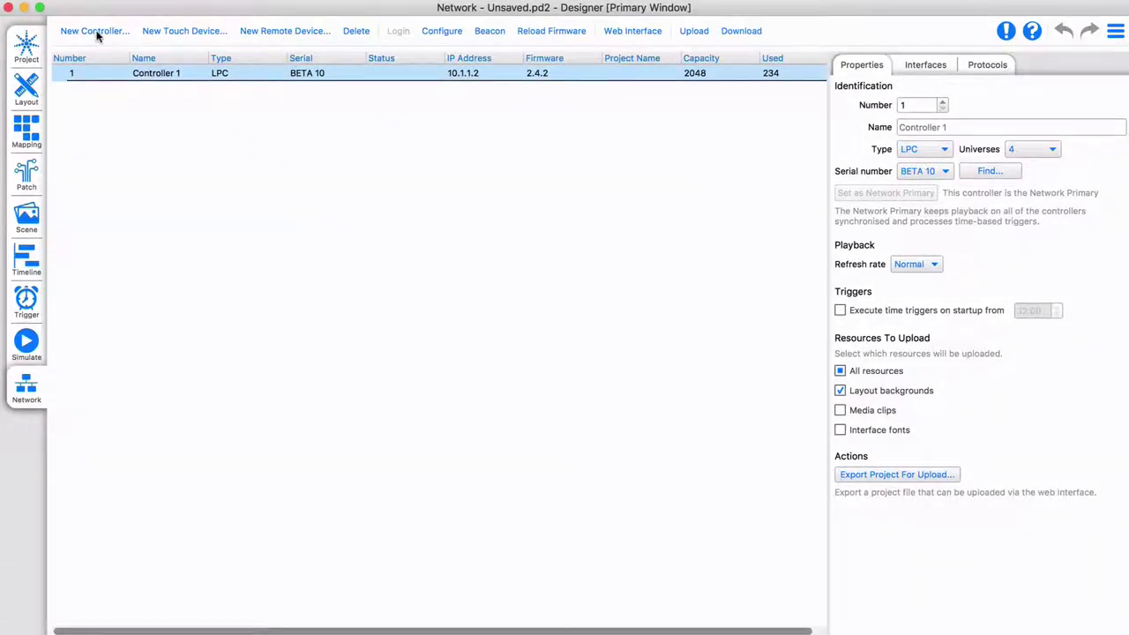
Add a new VLC controller with 50 universes to the project, leaving its serial number unassigned.
left_click(95, 32)
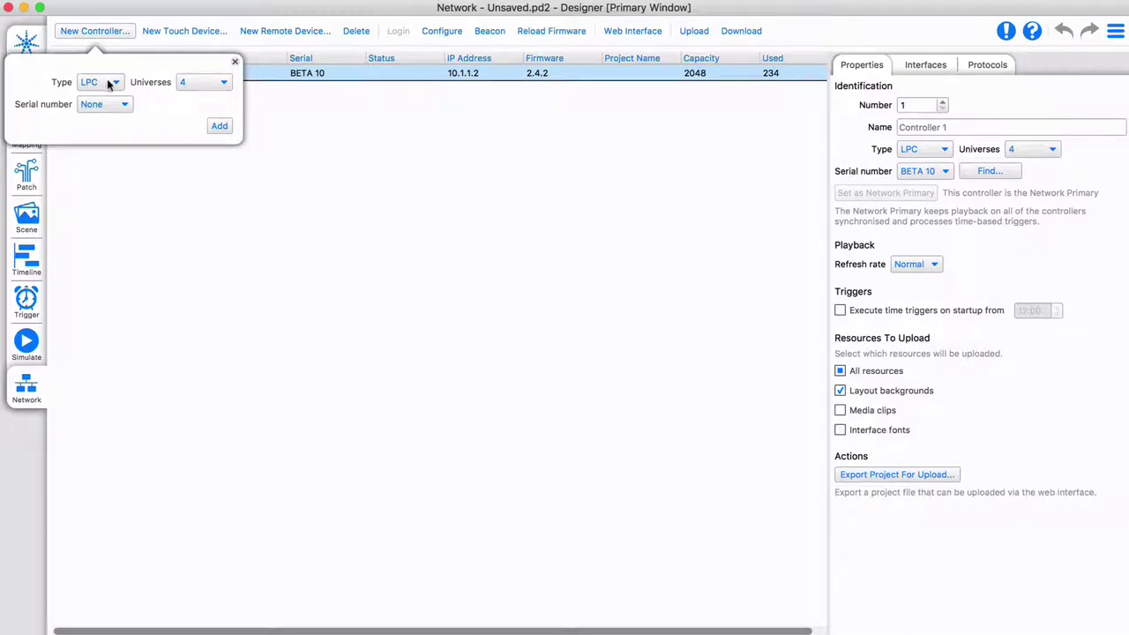
left_click(110, 83)
left_click(93, 132)
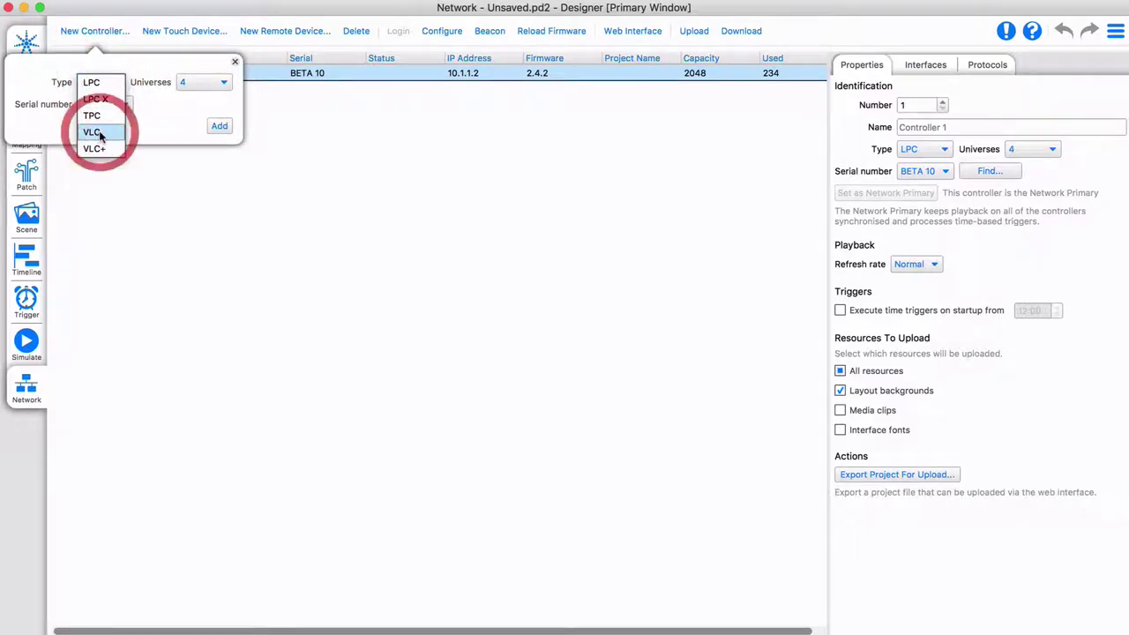
left_click(196, 82)
left_click(202, 33)
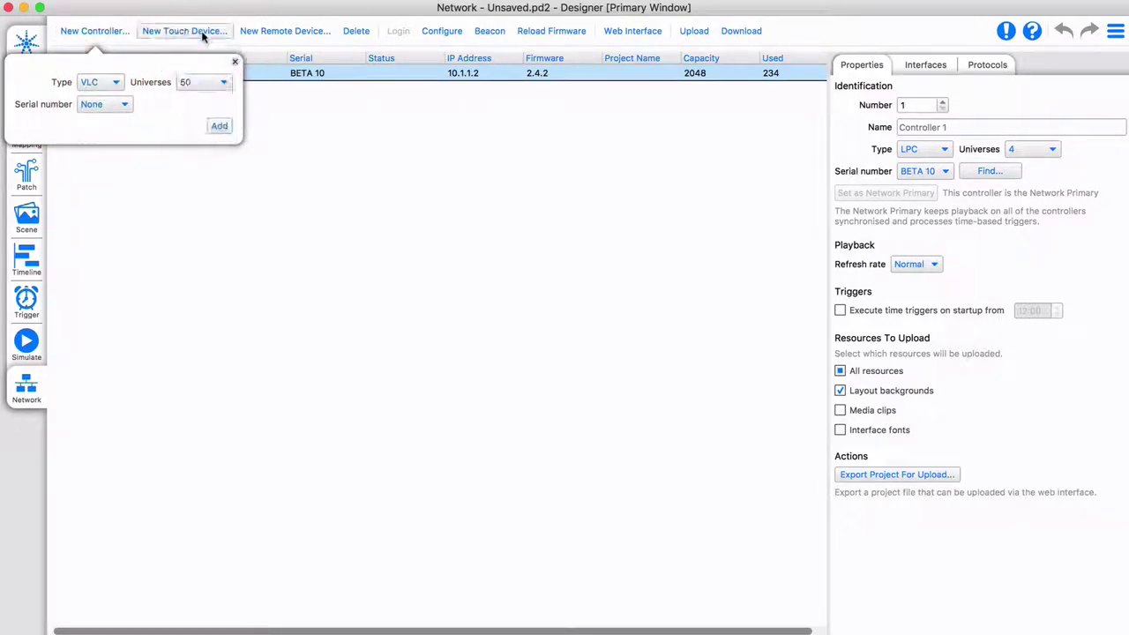
left_click(217, 126)
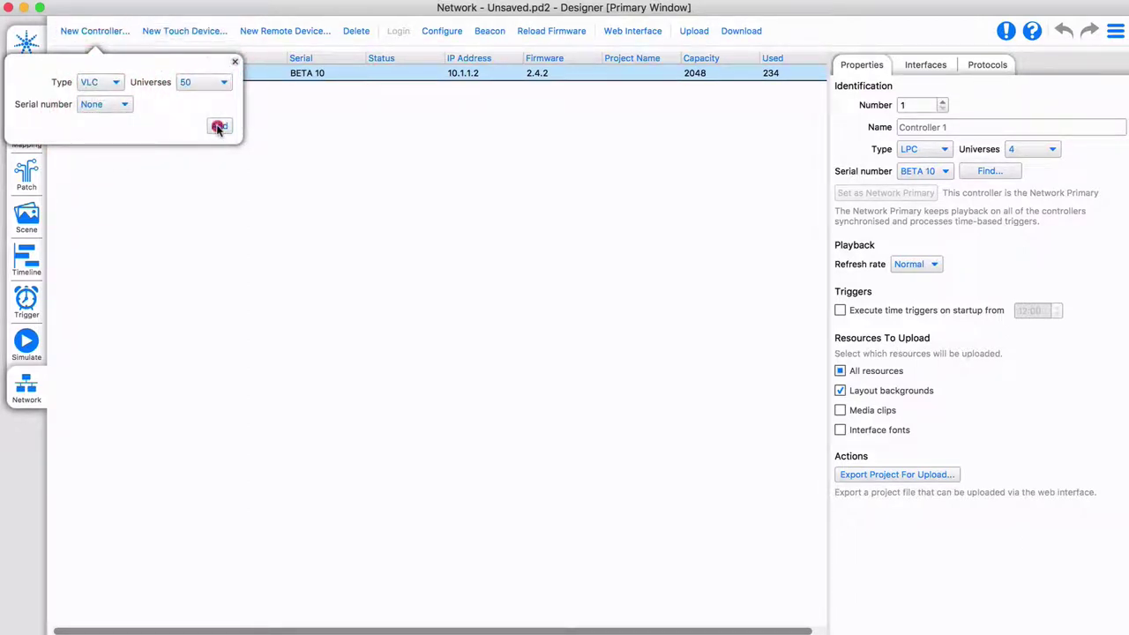
Name the new VLC controller "My VLC Controller".
triple_click(935, 127)
type("My VLC Contr")
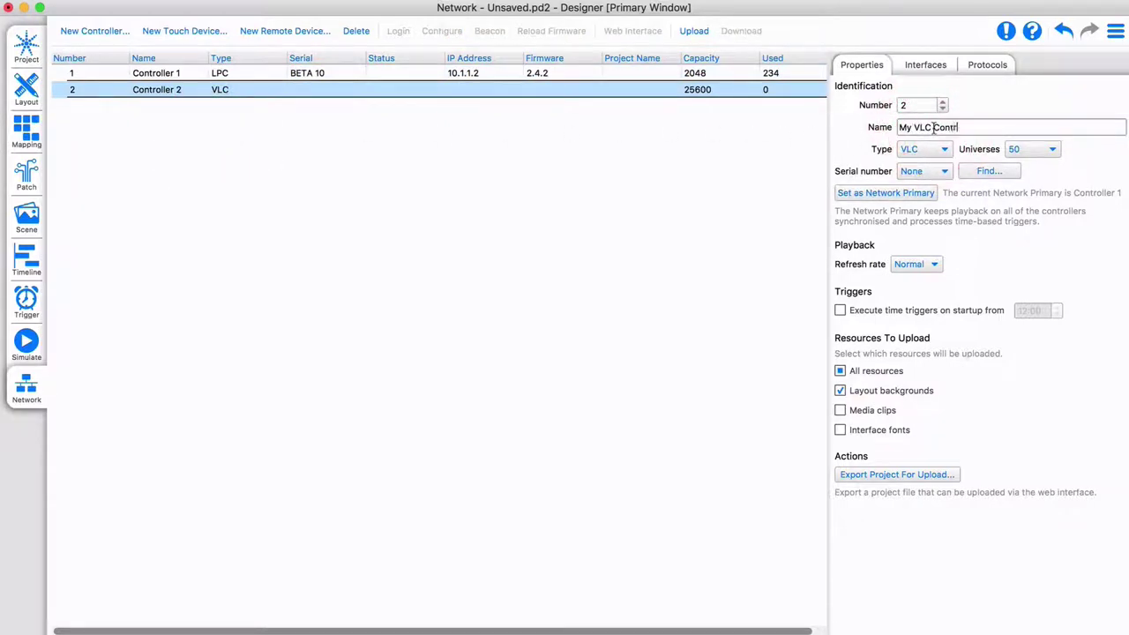
type("oller")
key("Return")
Add a new VLC+ controller to the project without assigning a serial number.
left_click(95, 31)
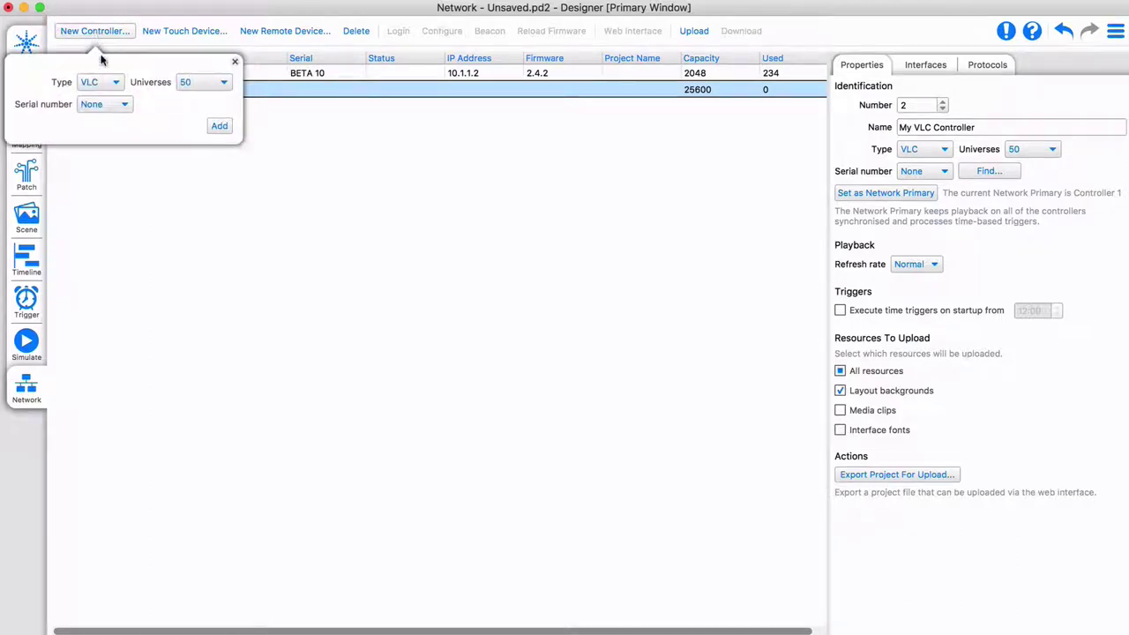
left_click(106, 83)
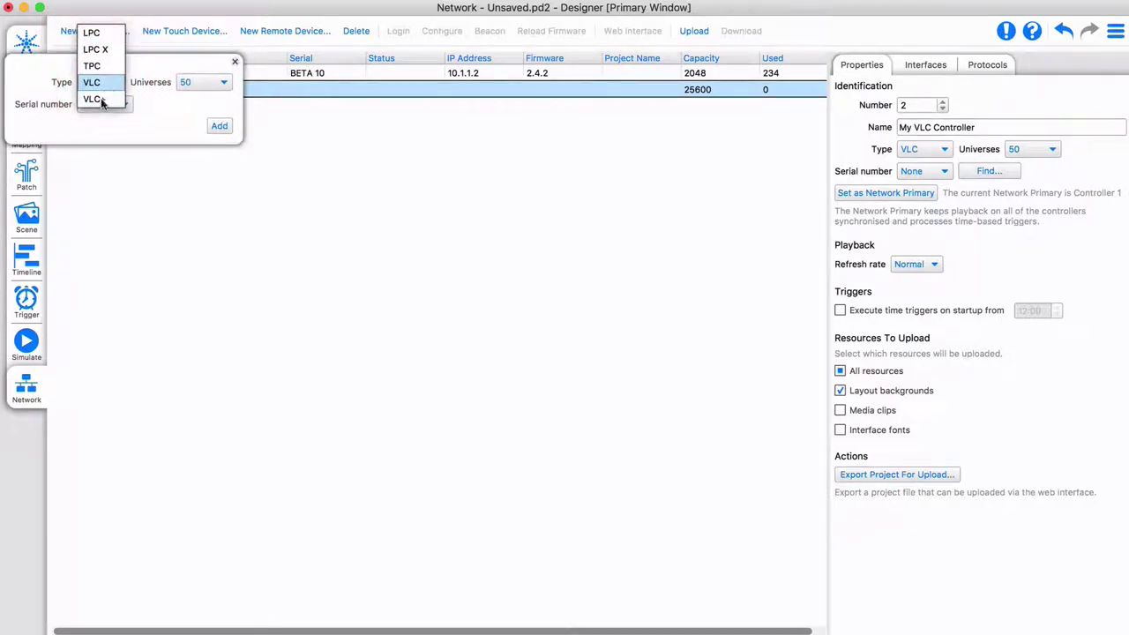
left_click(101, 103)
left_click(219, 127)
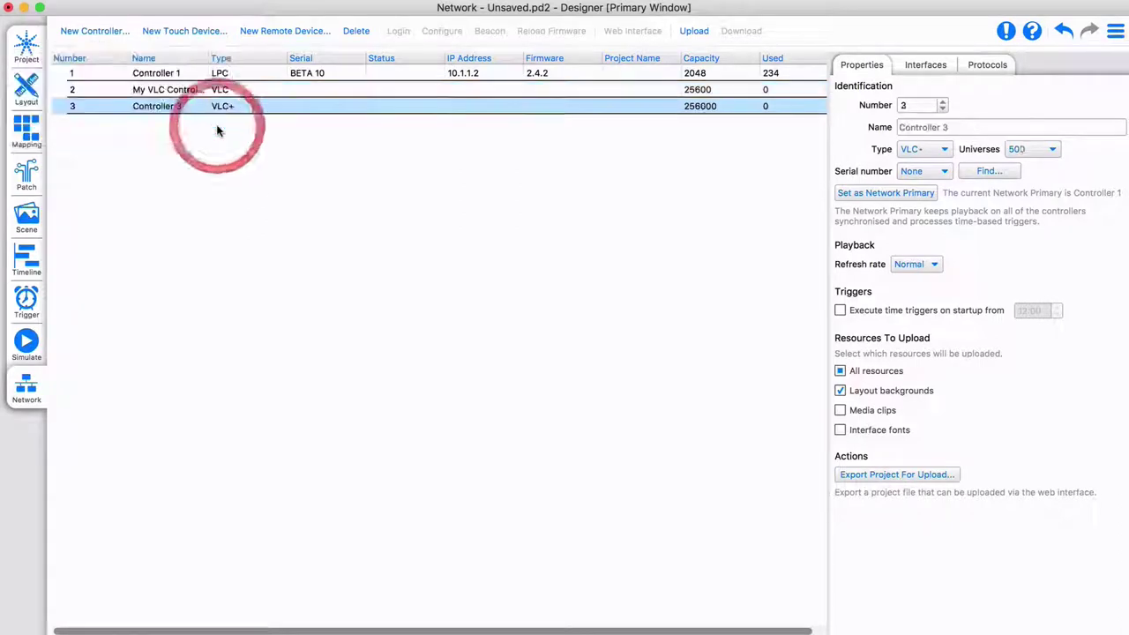
Name the new VLC+ controller "My VLC+ Controller".
left_click(946, 128)
type("My VLC+ Control")
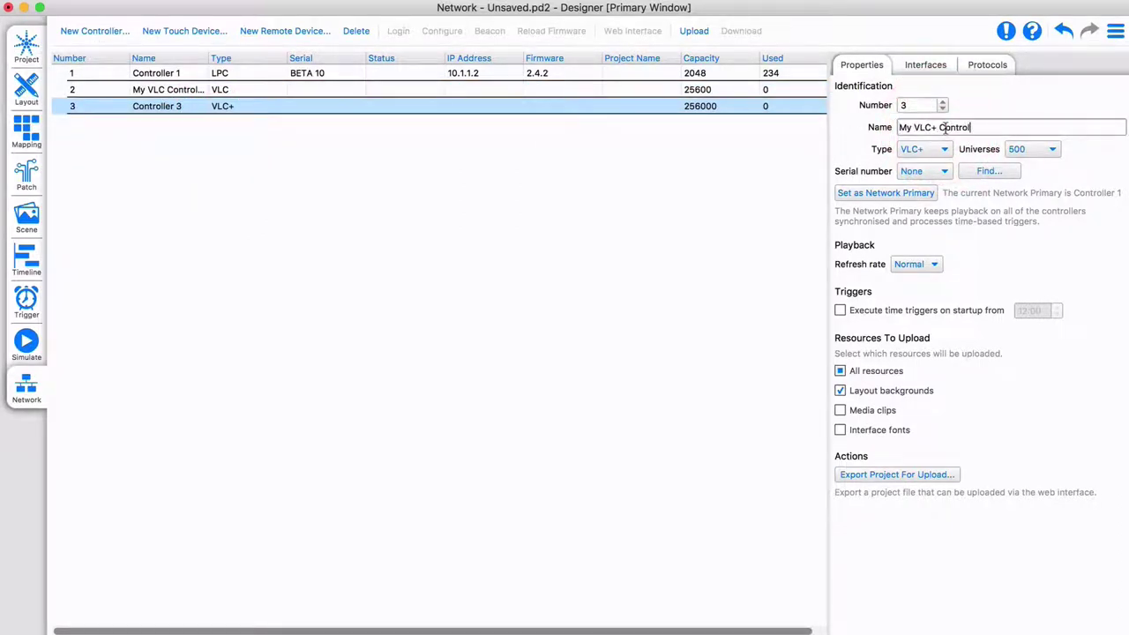
type("ler")
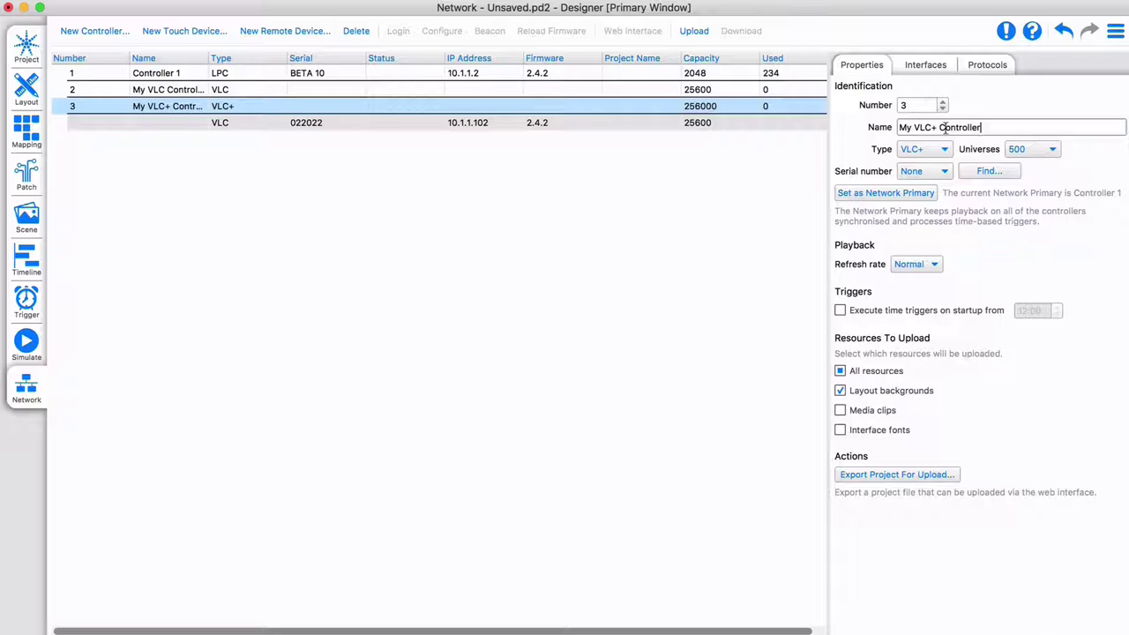
Assign serial number 022022 to My VLC Controller.
left_click(185, 89)
left_click(937, 172)
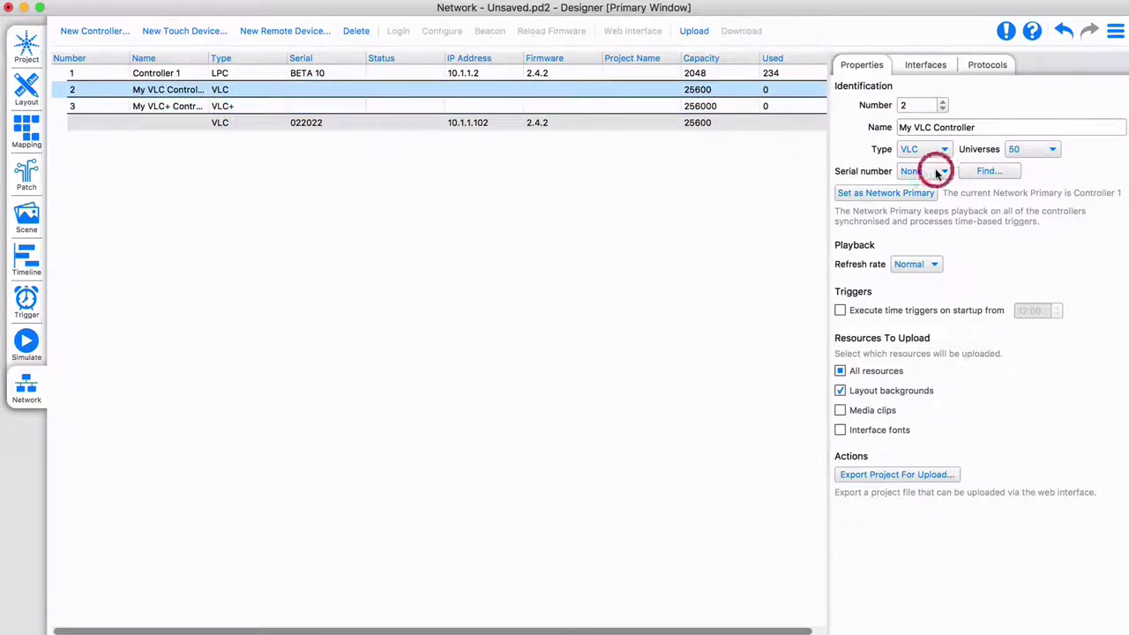
left_click(920, 188)
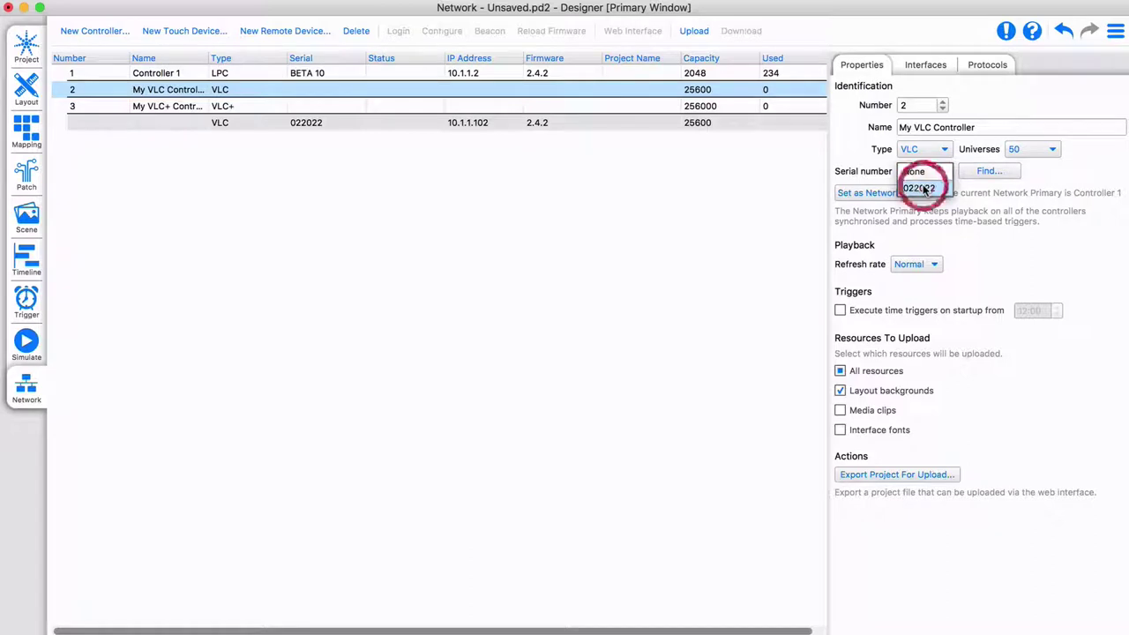
Open the My VLC Controller layout in the Layout view.
left_click(27, 92)
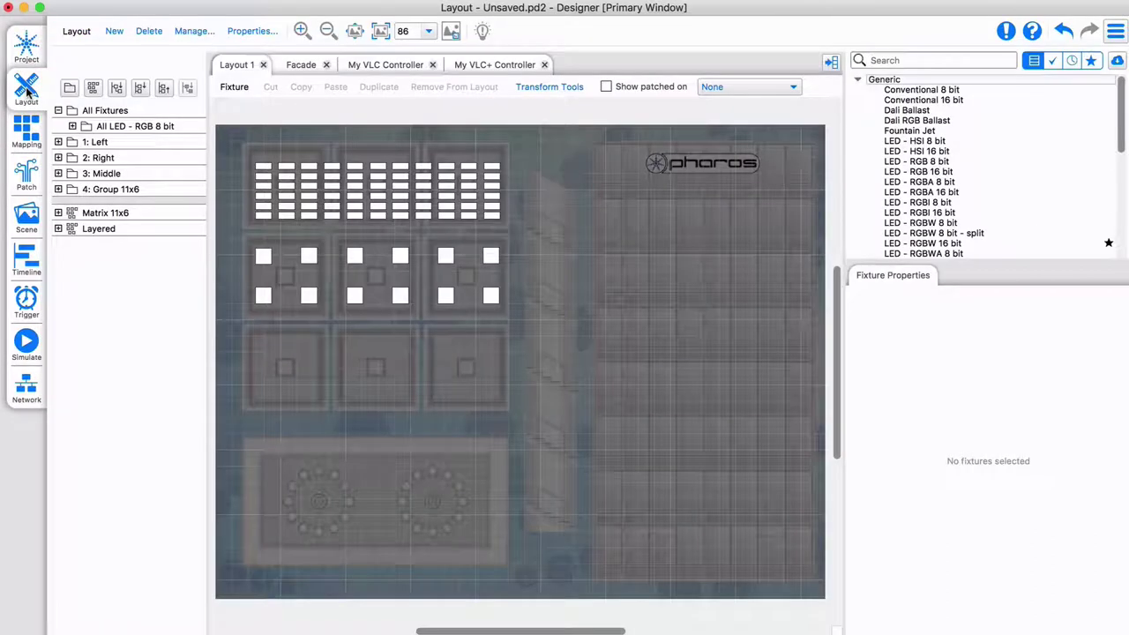
left_click(393, 66)
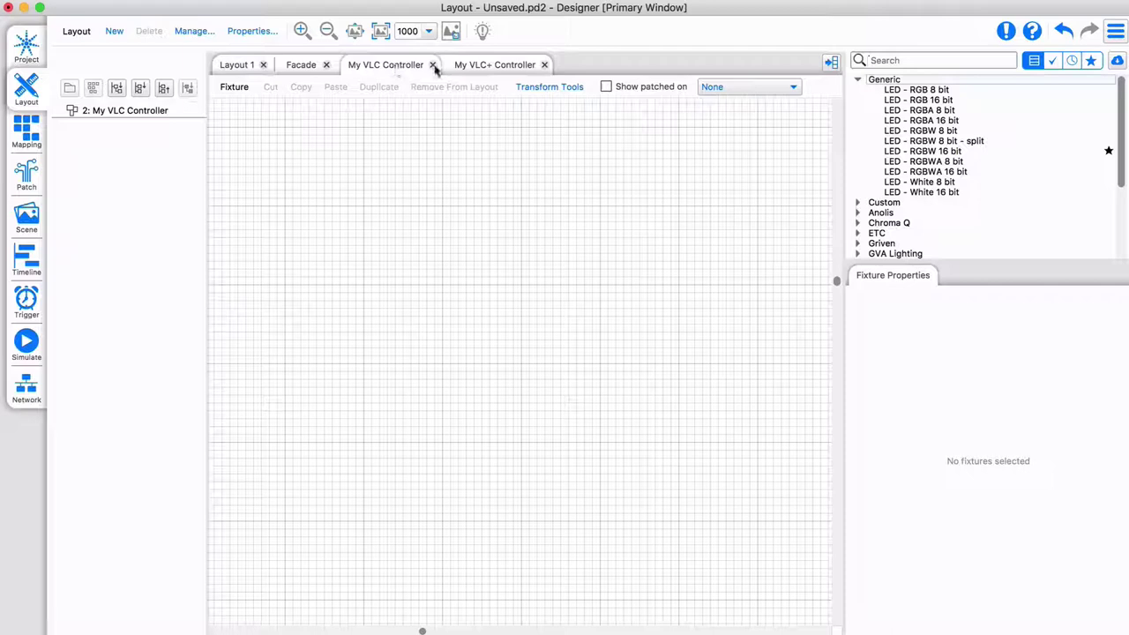
Try placing a Generic LED - RGB 8 bit fixture at about X 55, Y 41 on the layout, and undo the placement.
left_click(923, 91)
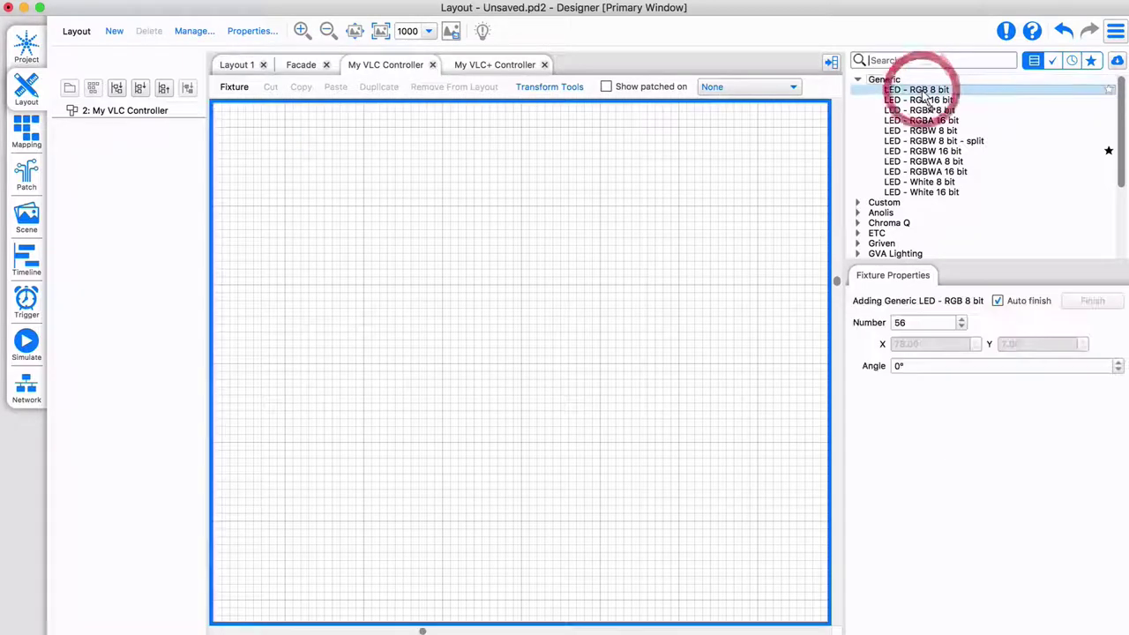
left_click(565, 374)
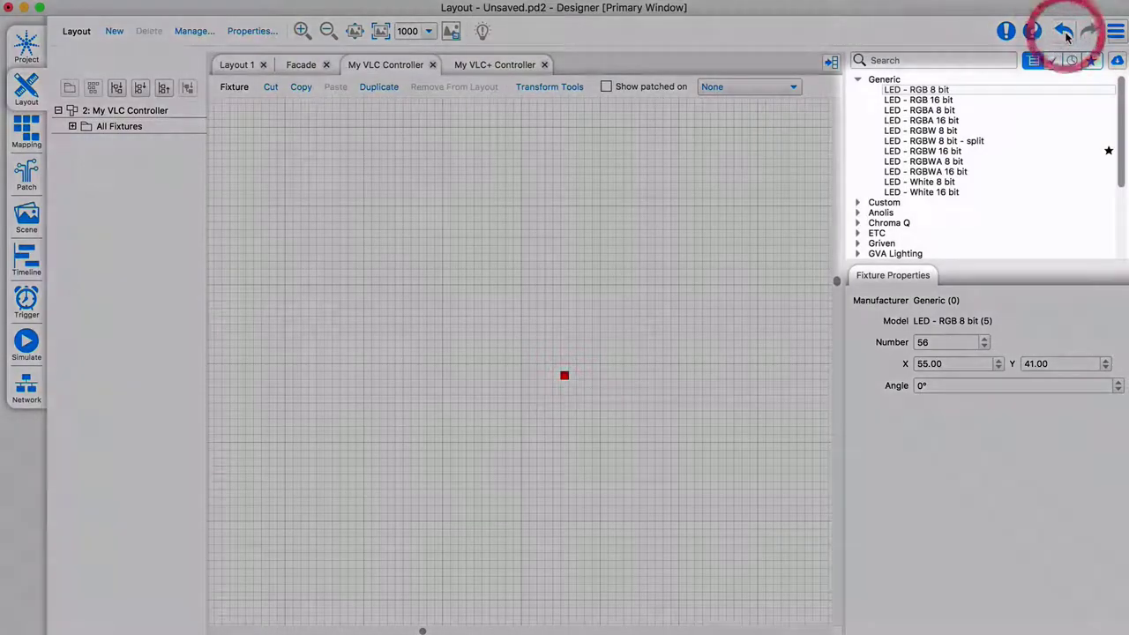
left_click(1062, 32)
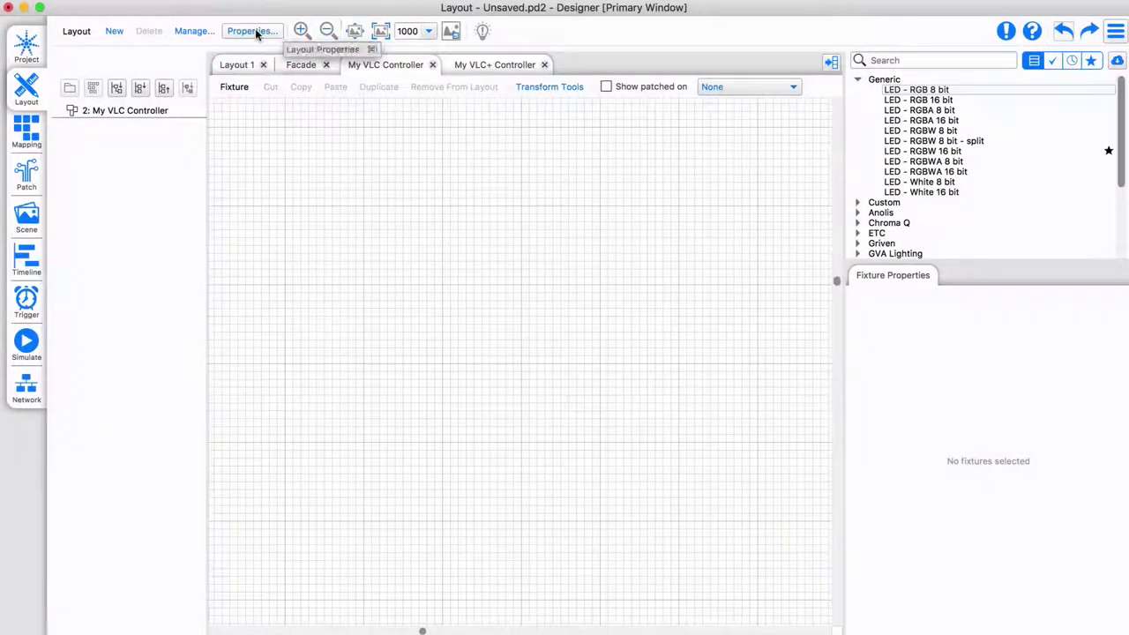
Set the My VLC Controller layout's width to 100 and its height to about 80, and fit the layout to the view.
left_click(256, 33)
double_click(201, 104)
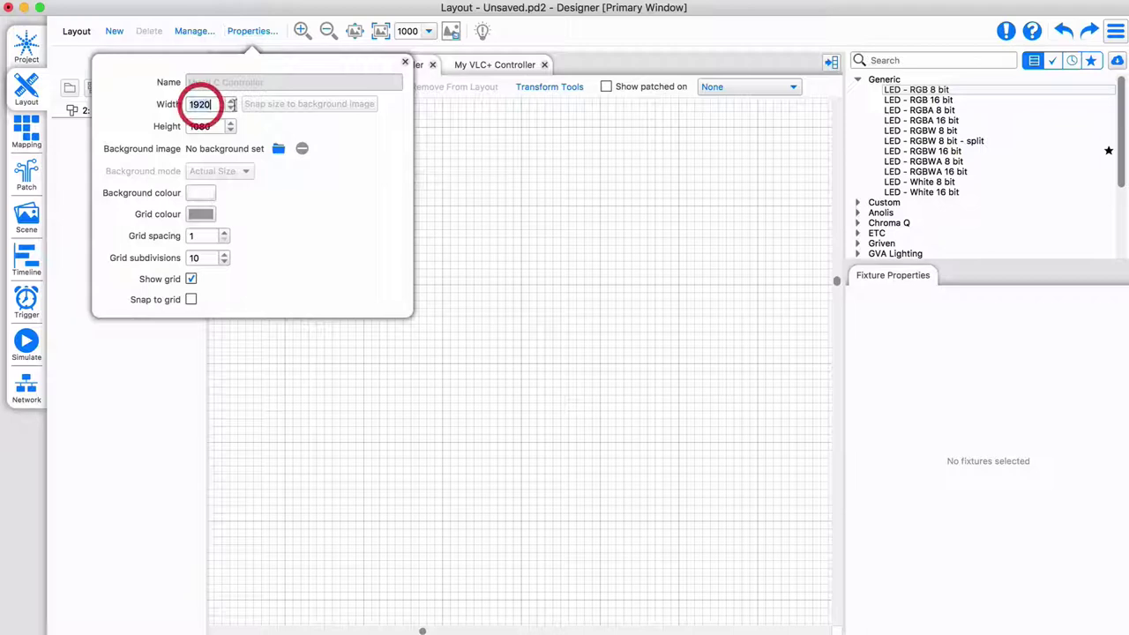
type("16384")
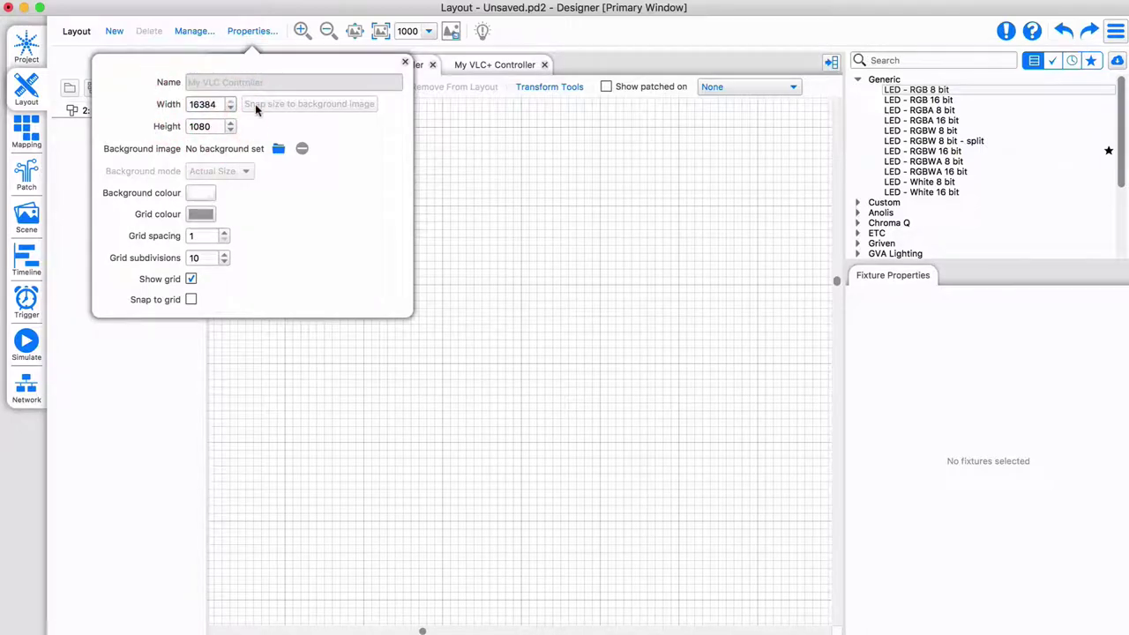
key("BackSpace")
key("BackSpace")
type("100")
key("Return")
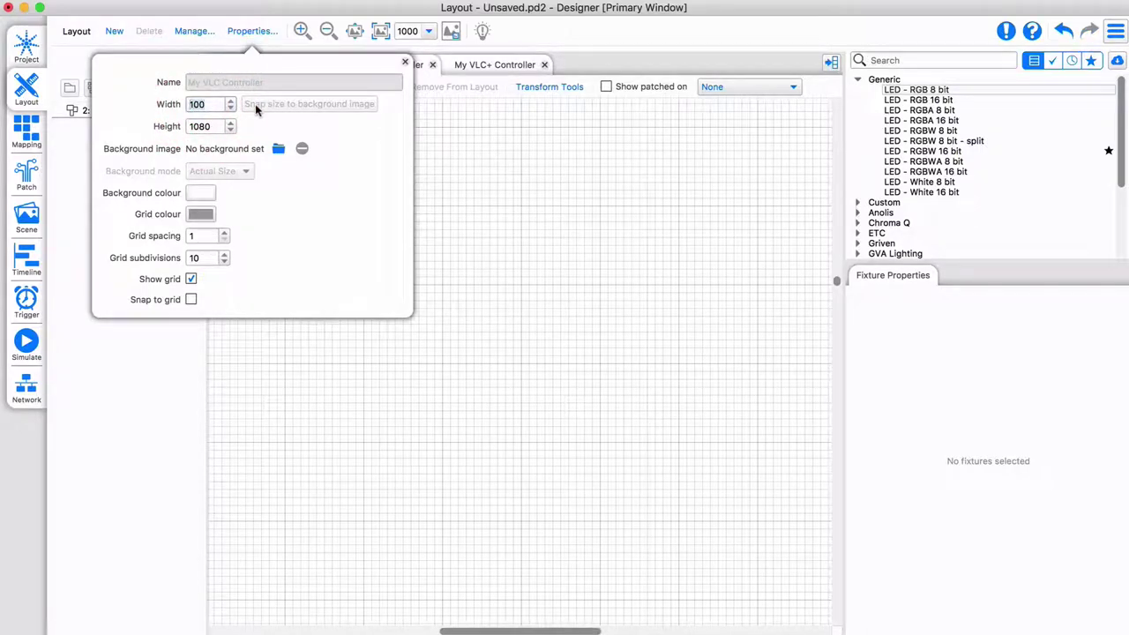
left_click(199, 128)
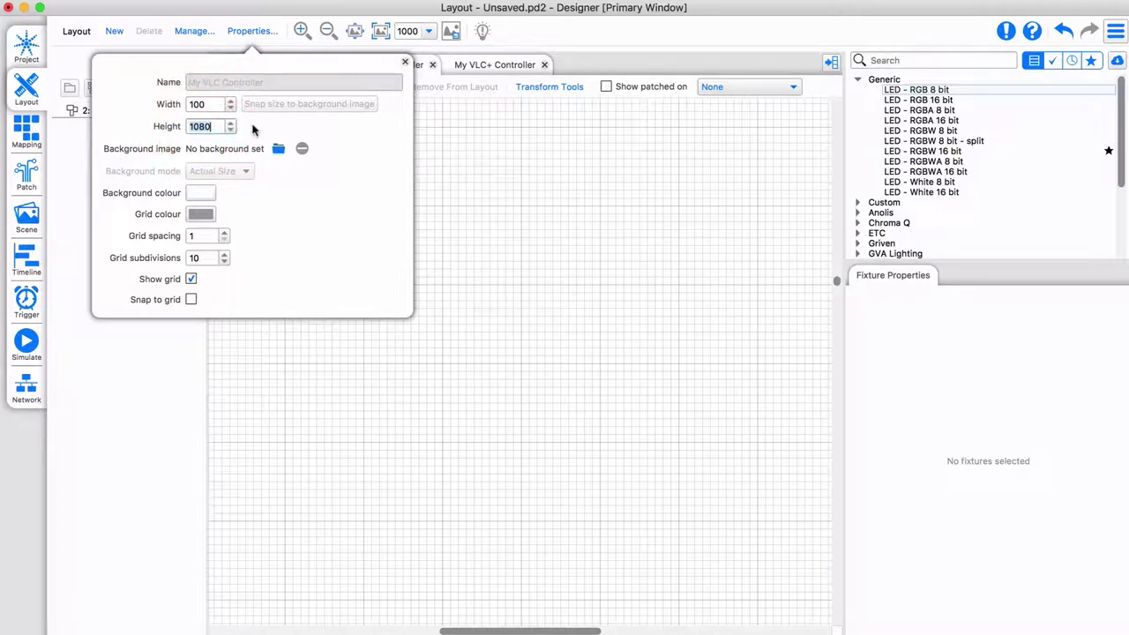
key("BackSpace")
key("BackSpace")
left_click(354, 30)
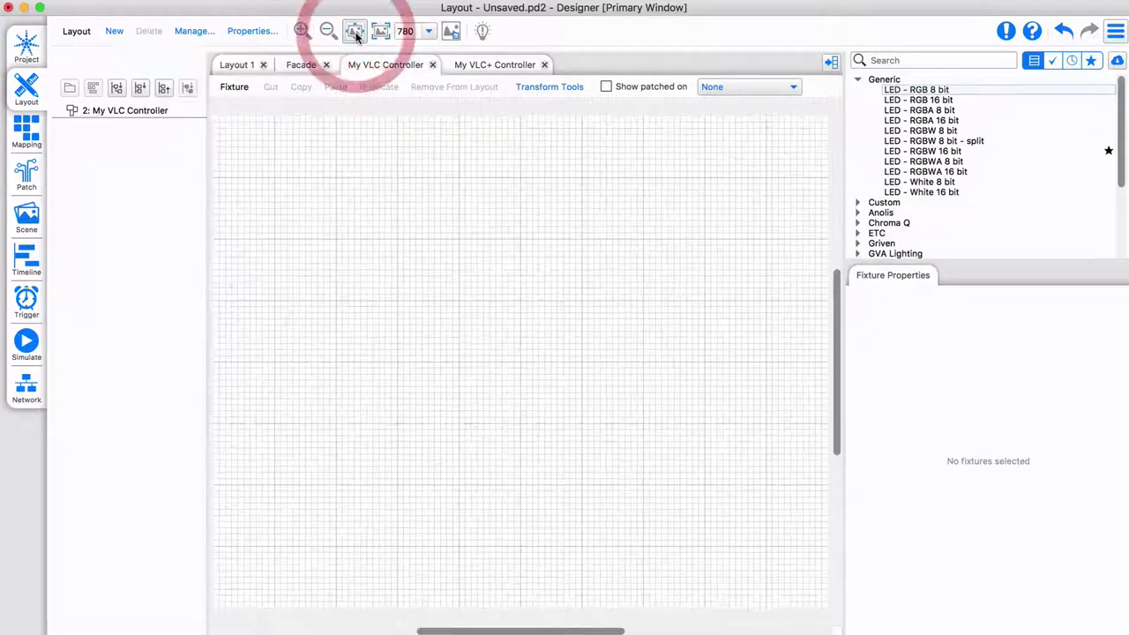
Search the fixture library for "LED Line" and place an LED Line 2m fixture at X 4, Y 4 on the layout.
left_click(933, 60)
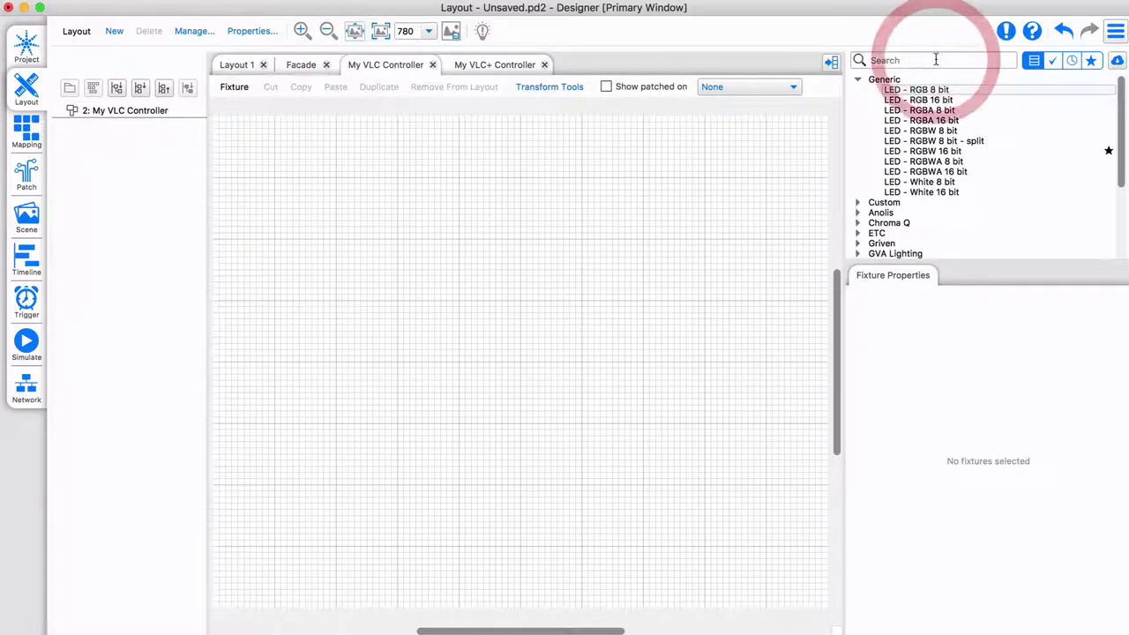
type("LED Line")
left_click_drag(914, 98, 352, 146)
left_click_drag(243, 152, 242, 151)
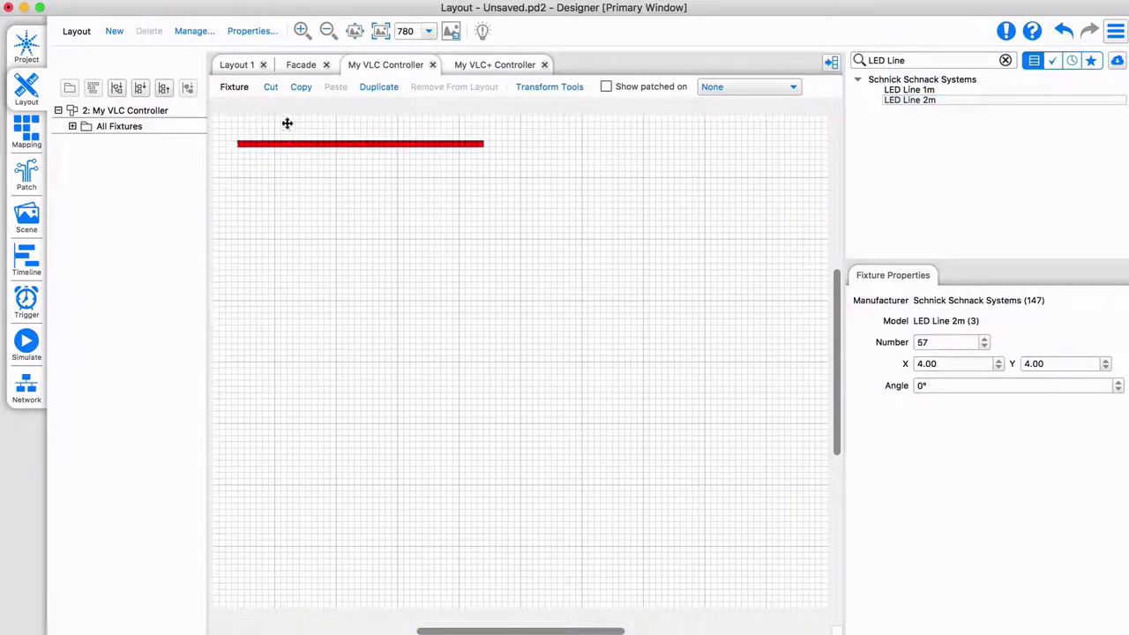
Set up a rectangular duplication of the fixture, 2 wide and 26 high, with horizontal spacing about 44 and vertical spacing 2, keeping the default fixture order.
left_click(380, 87)
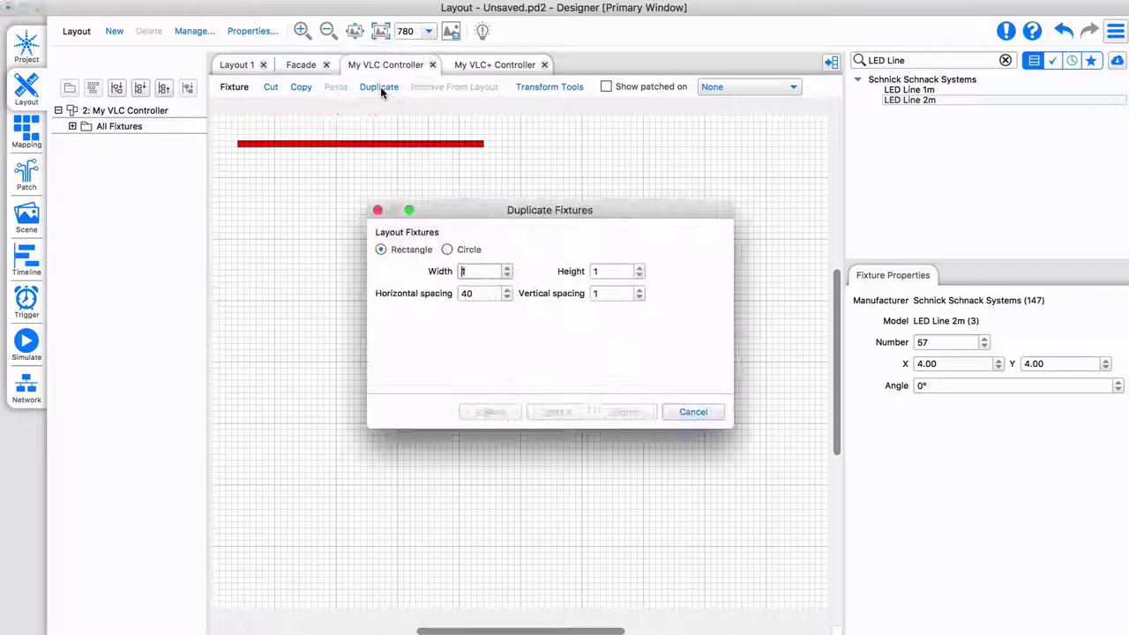
type("2")
key("Tab")
type("26")
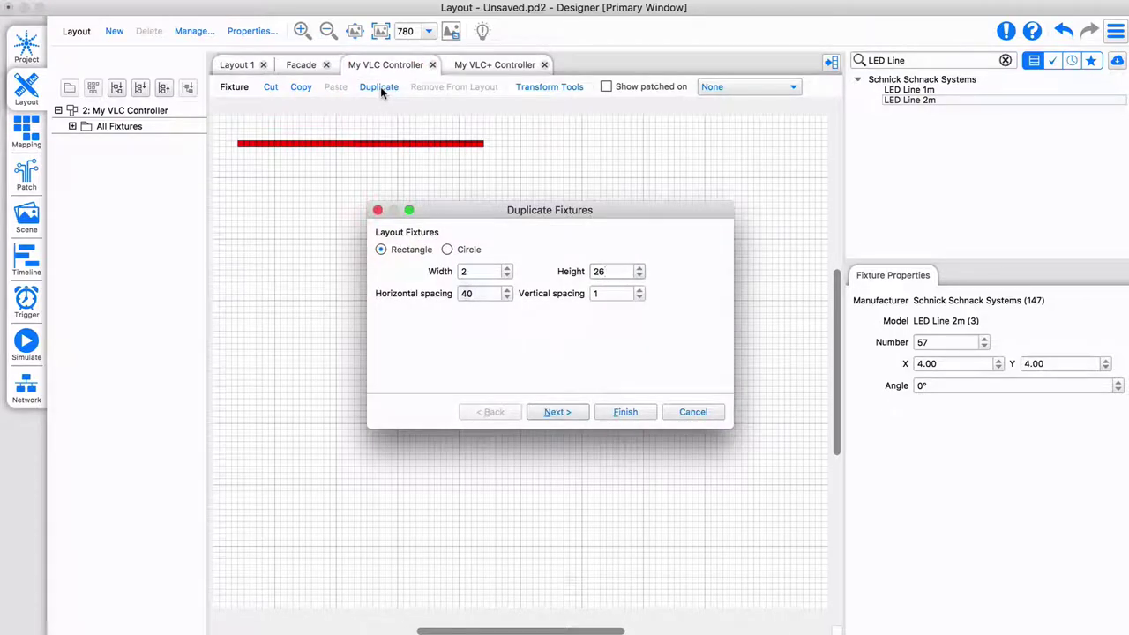
key("Tab")
type("2")
left_click(556, 412)
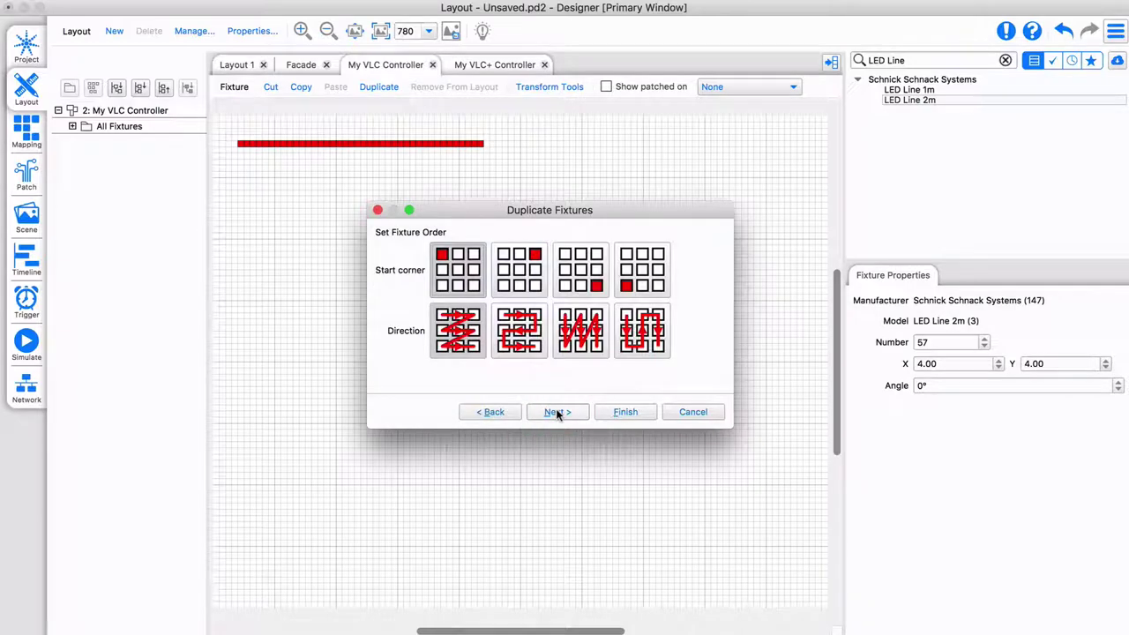
left_click(556, 413)
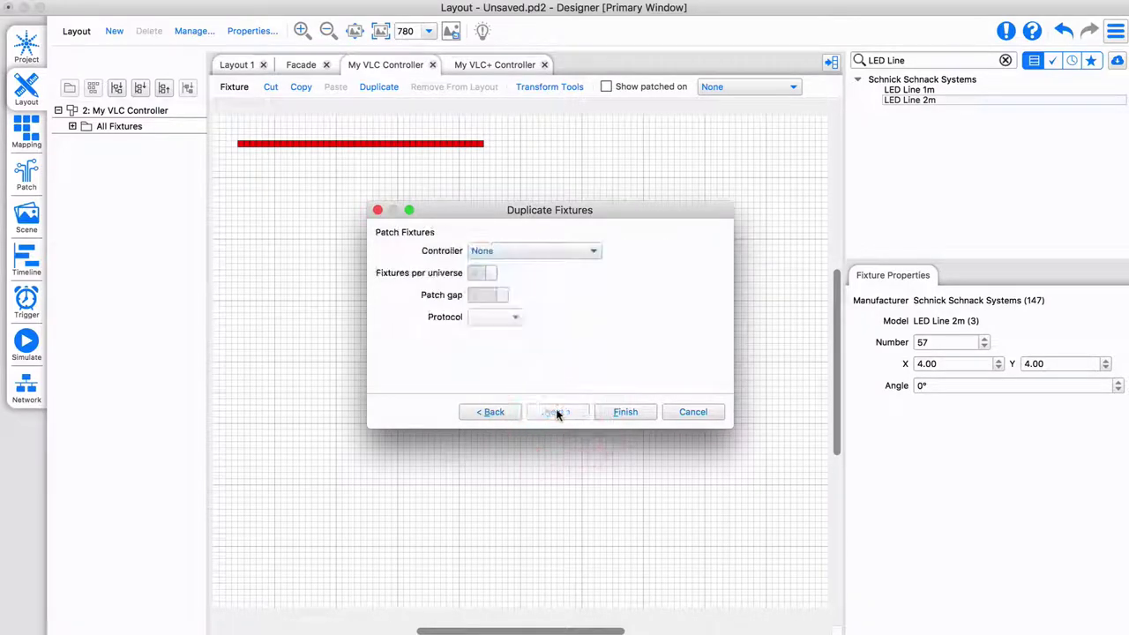
Patch the duplicates to My VLC Controller over Art-Net with 2 fixtures per universe, starting at universe 0, and finish the duplication.
left_click(517, 252)
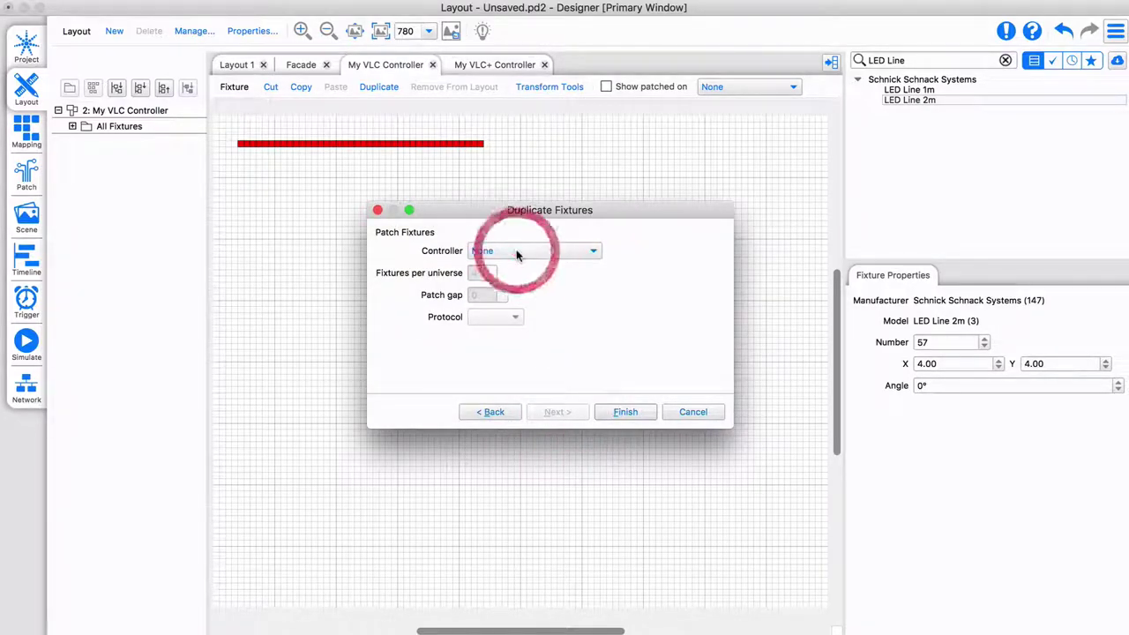
left_click(535, 268)
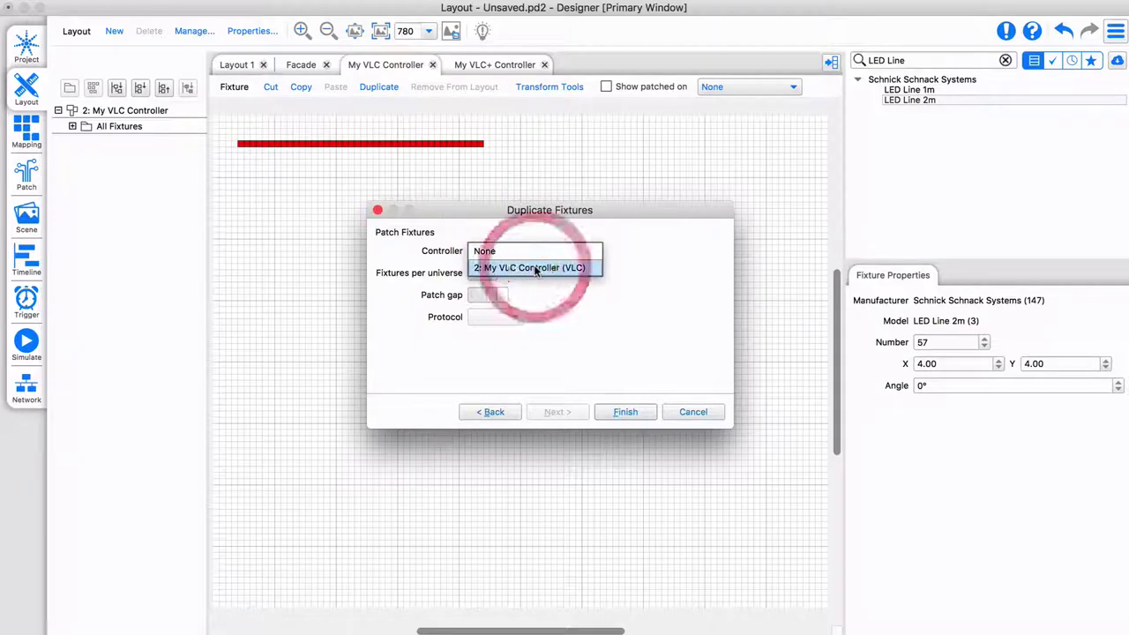
left_click(491, 275)
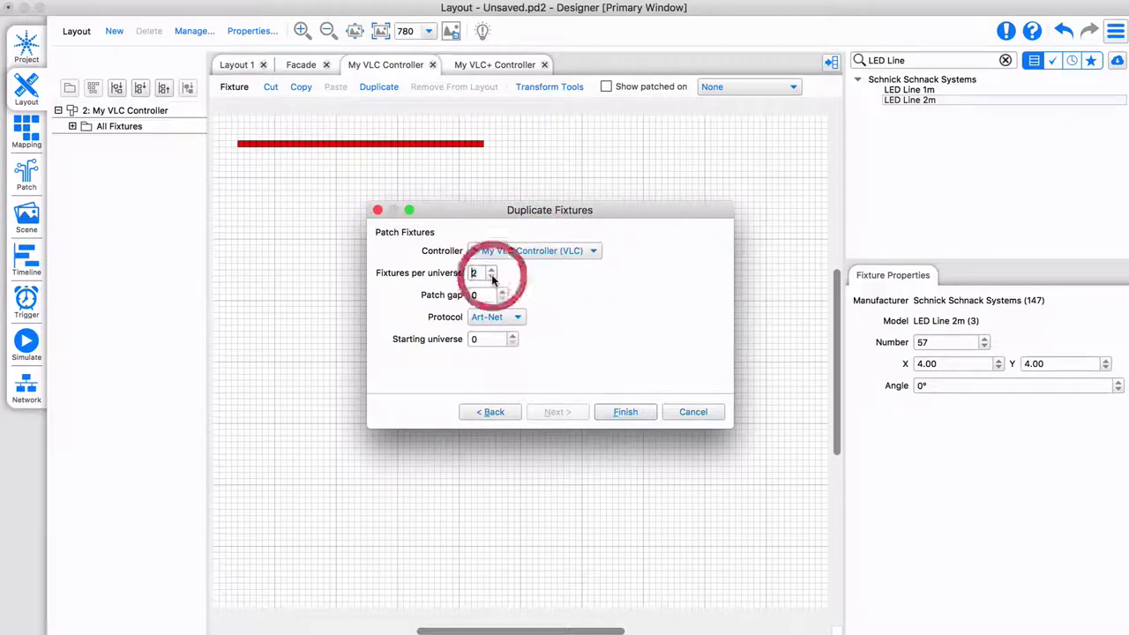
left_click(518, 320)
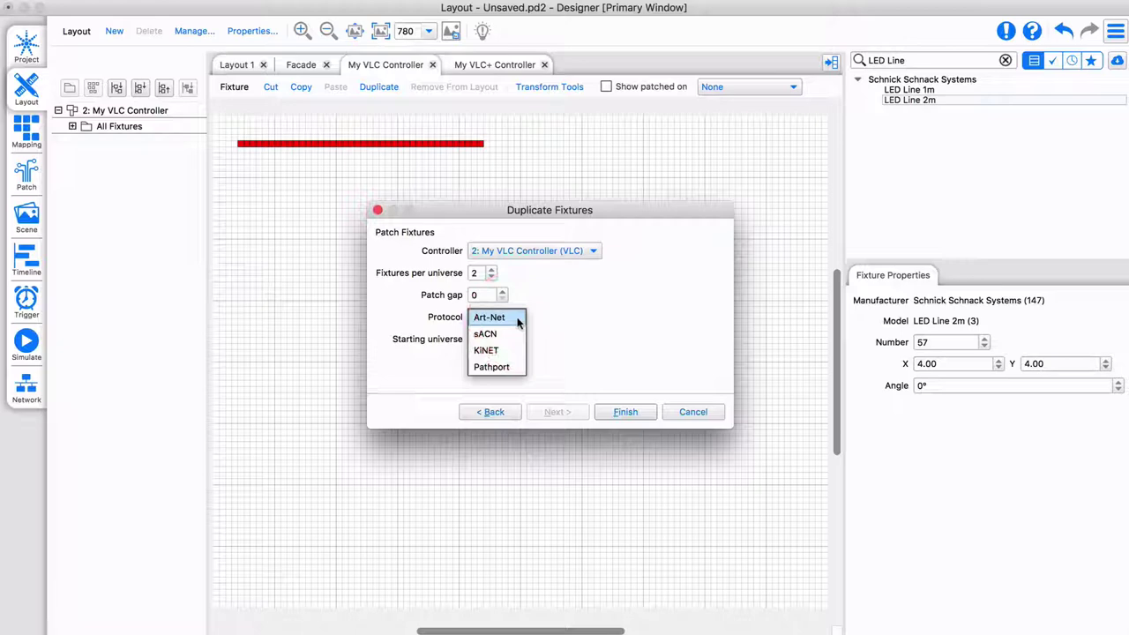
left_click(518, 319)
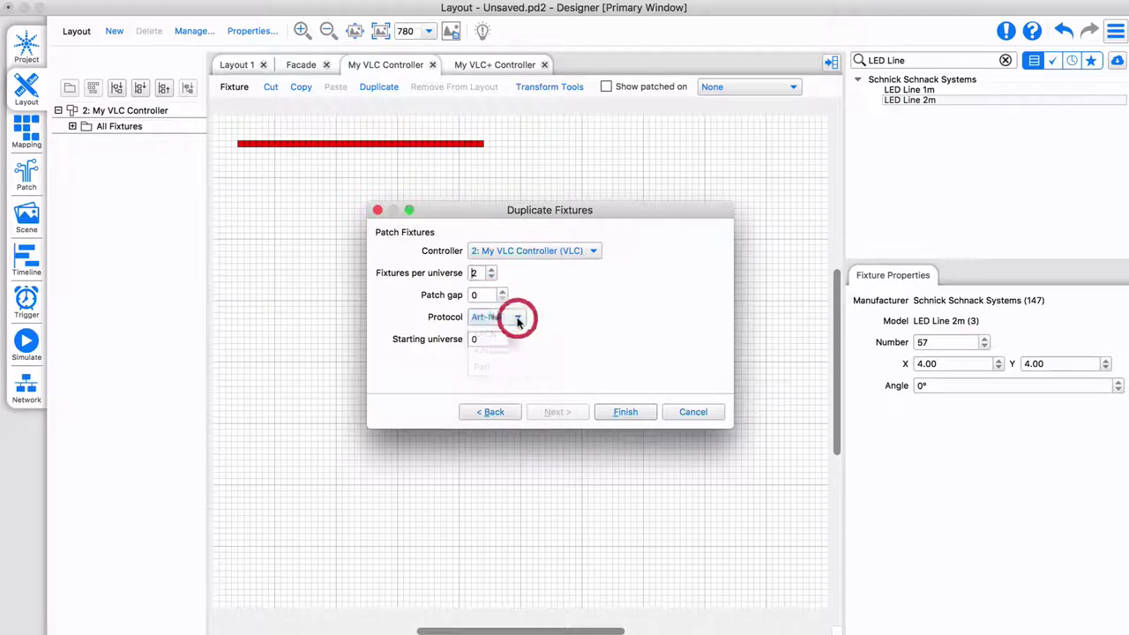
left_click(625, 412)
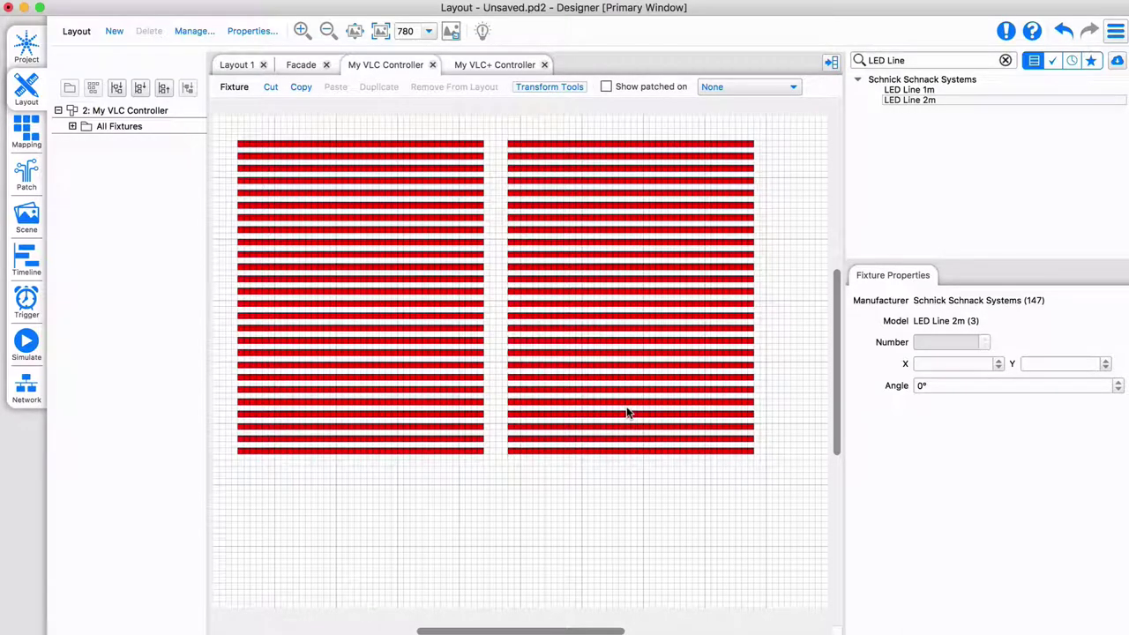
In composition mapping for My VLC Controller, fit the primary content target of Composition 1 to the fixtures.
left_click(28, 129)
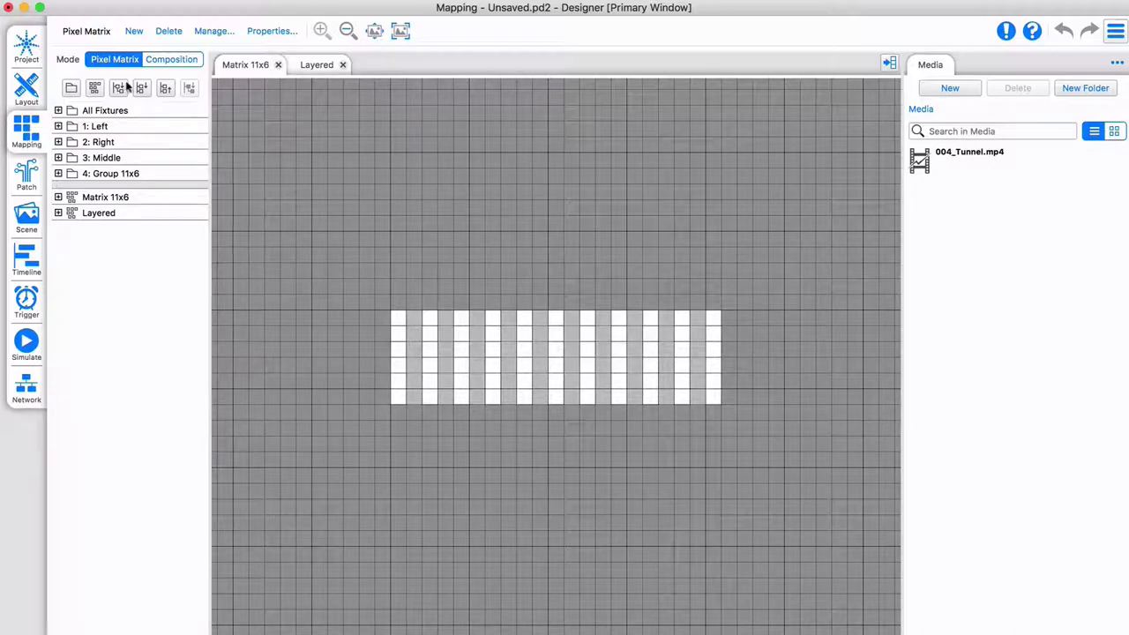
left_click(171, 59)
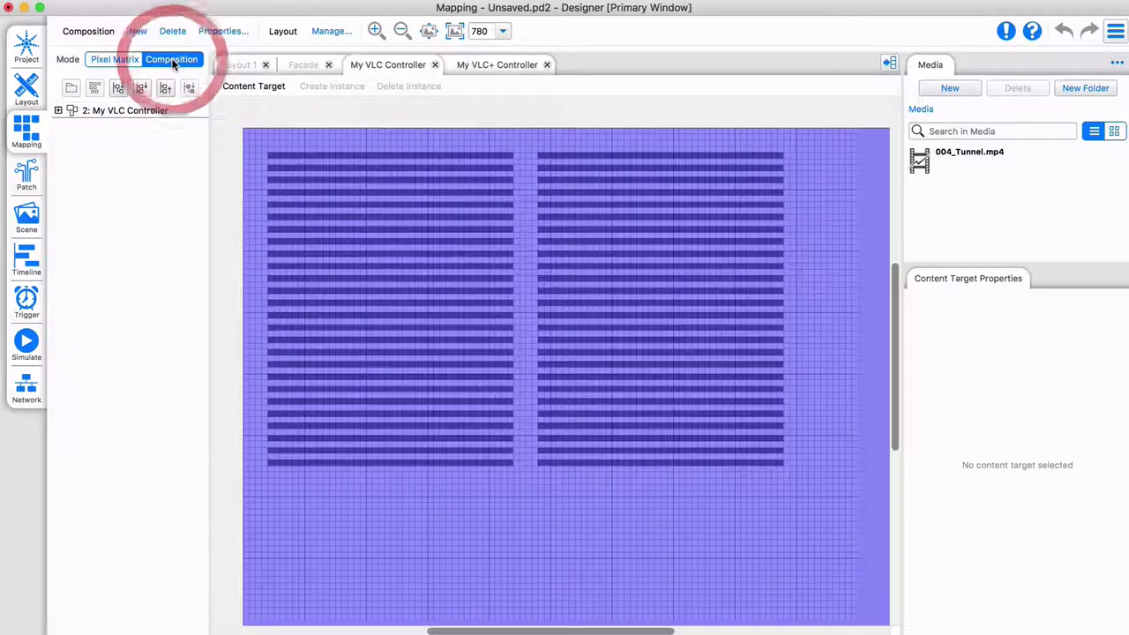
left_click(58, 111)
left_click(73, 126)
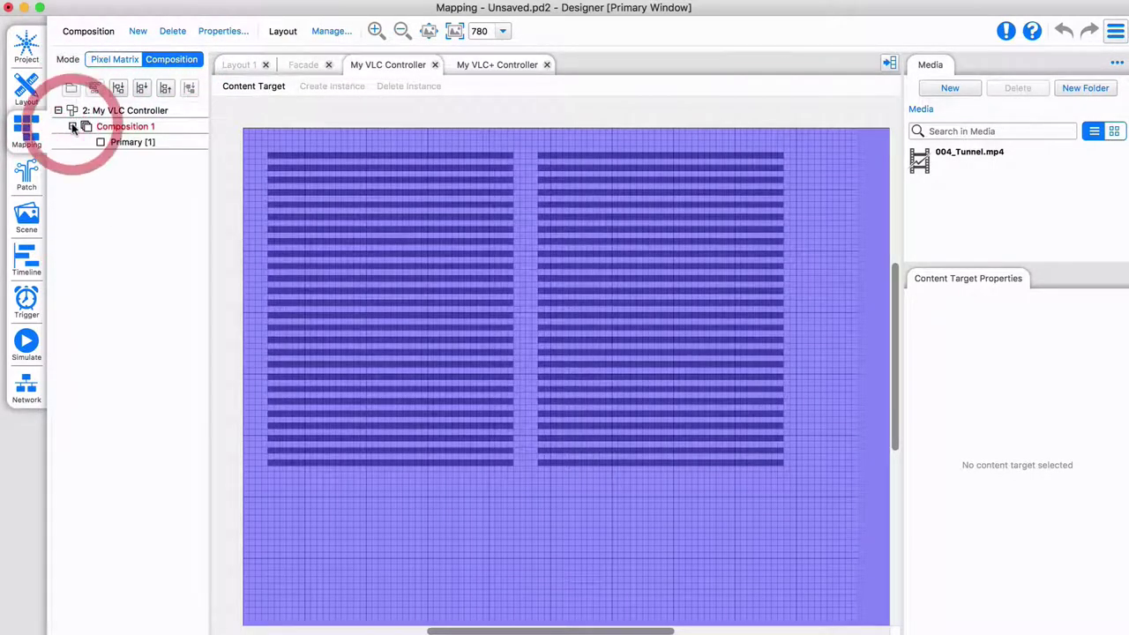
left_click(126, 144)
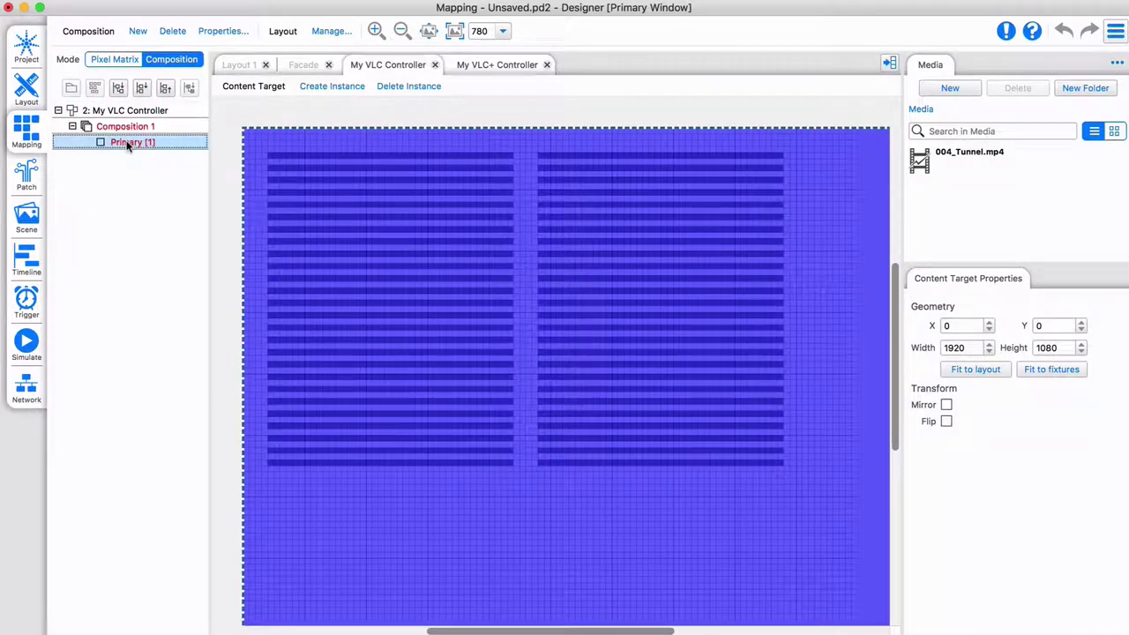
left_click(1052, 369)
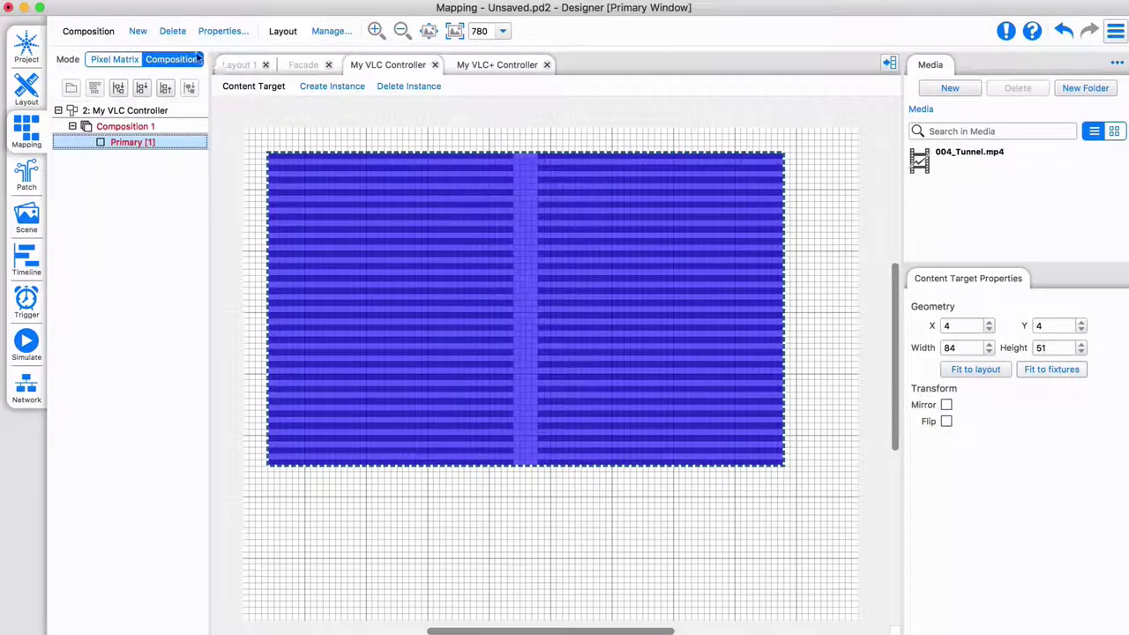
Create a second composition for My VLC Controller and name it "2 instances".
left_click(137, 32)
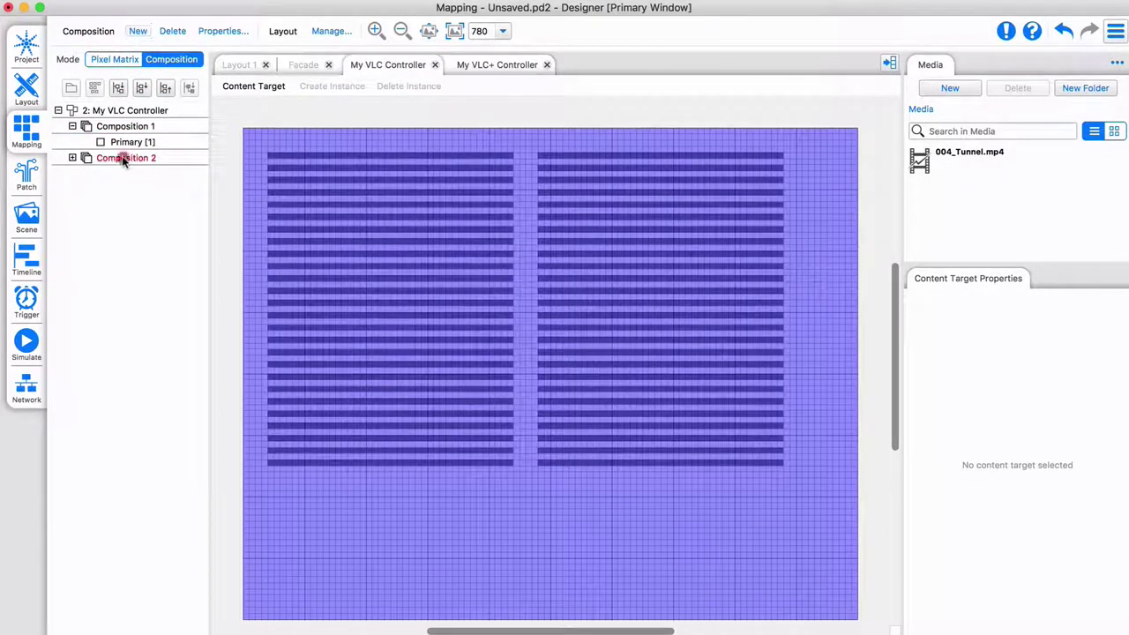
double_click(122, 158)
type("2 instances")
key("Return")
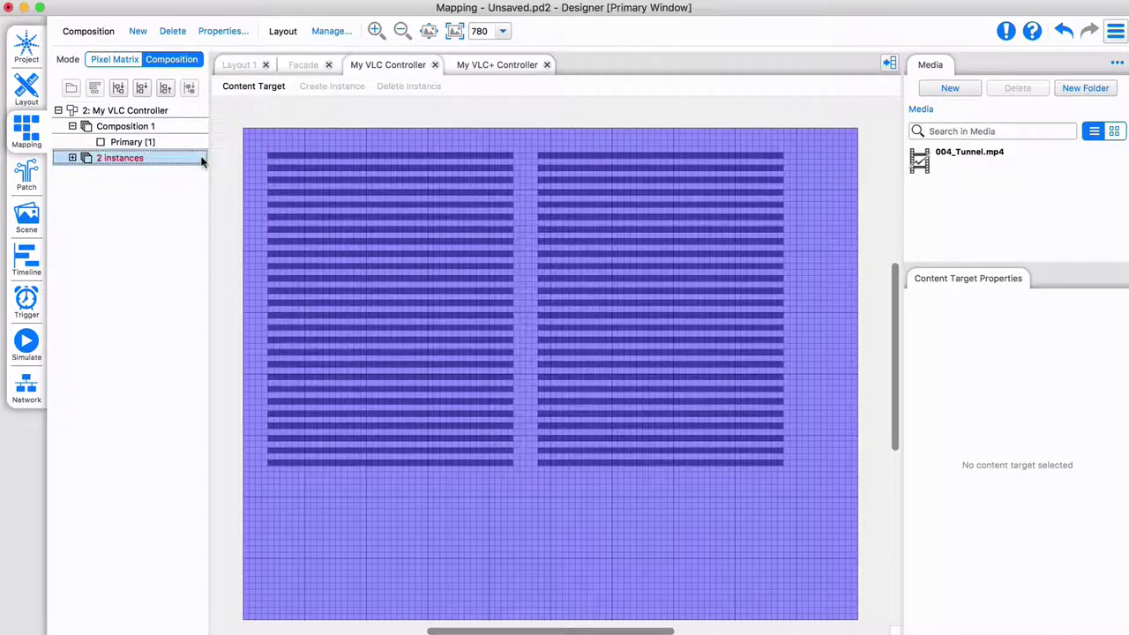
Fit the primary content target of the "2 instances" composition to the fixtures and set its width to 40.
left_click(72, 158)
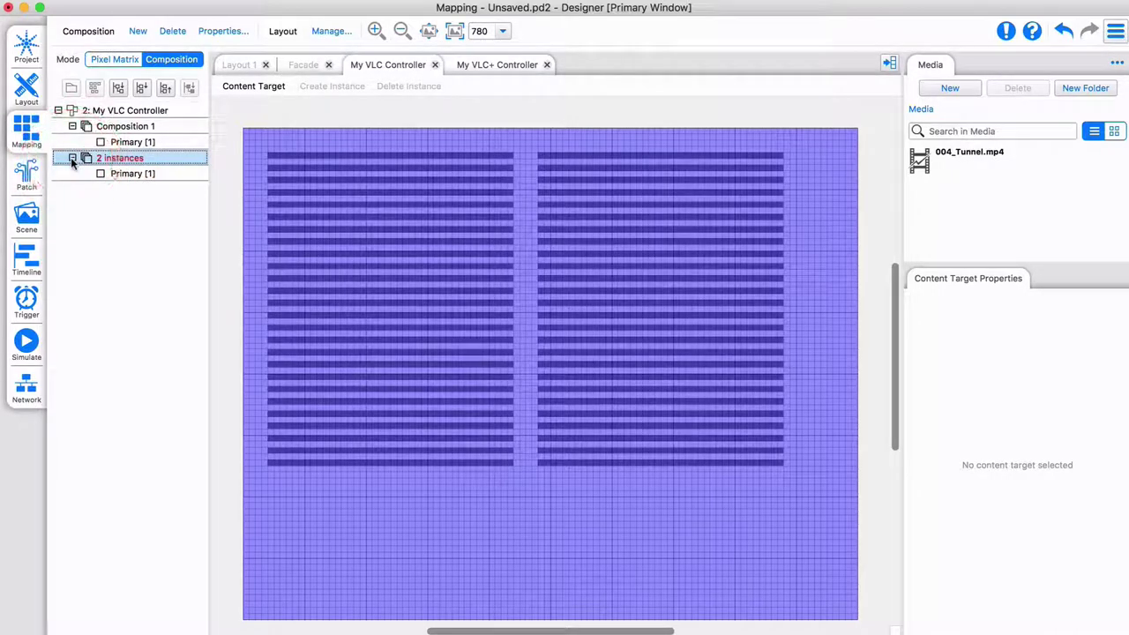
left_click(129, 173)
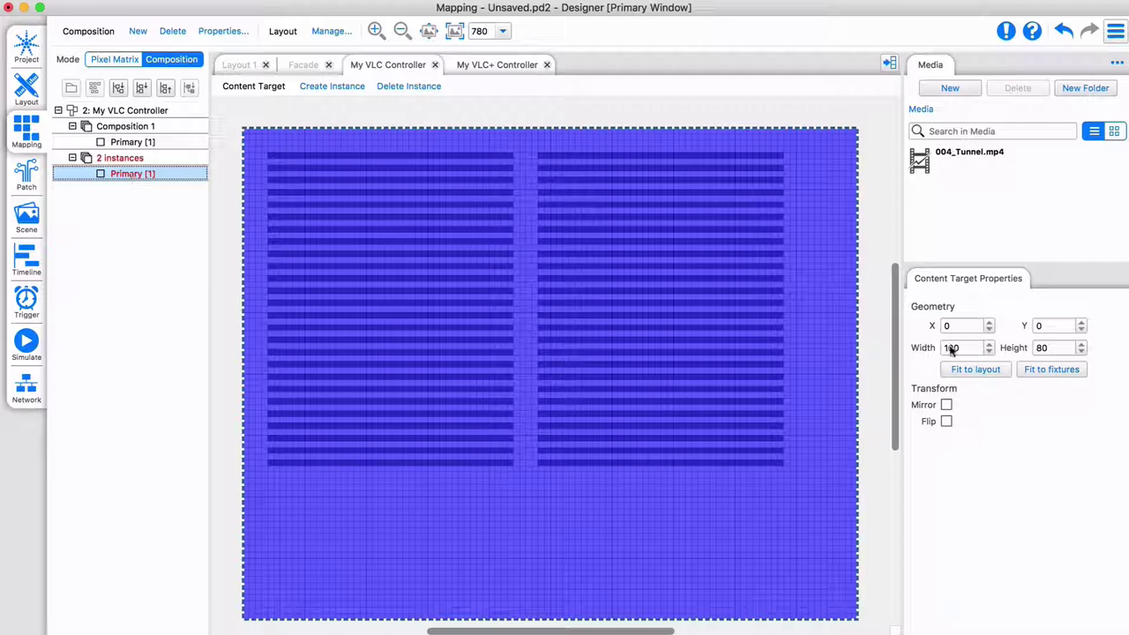
left_click(1053, 369)
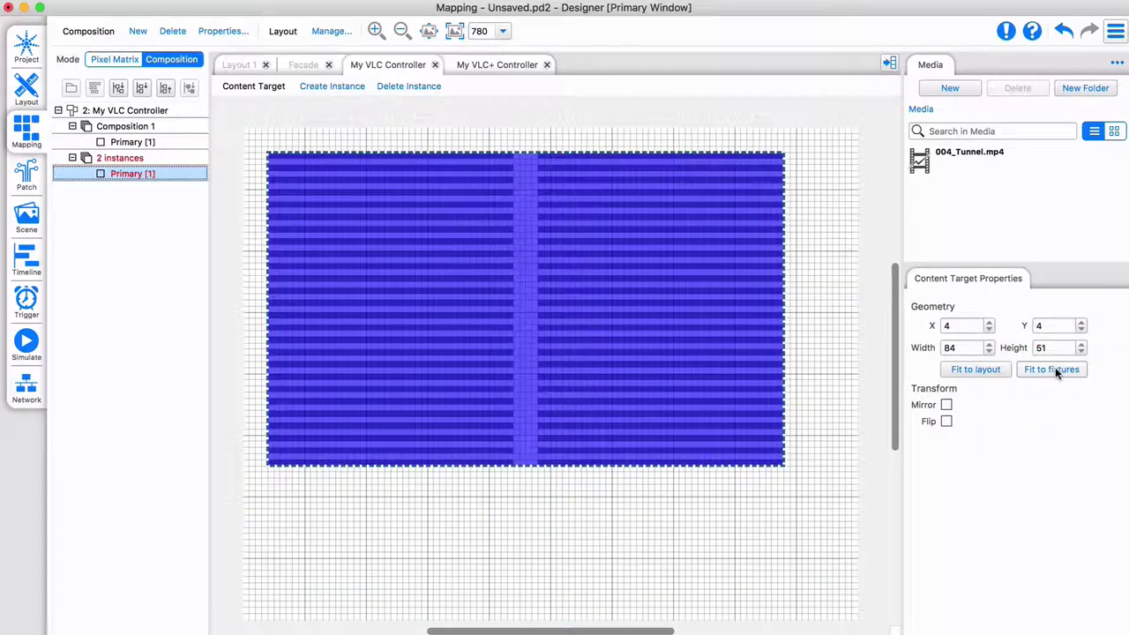
double_click(951, 348)
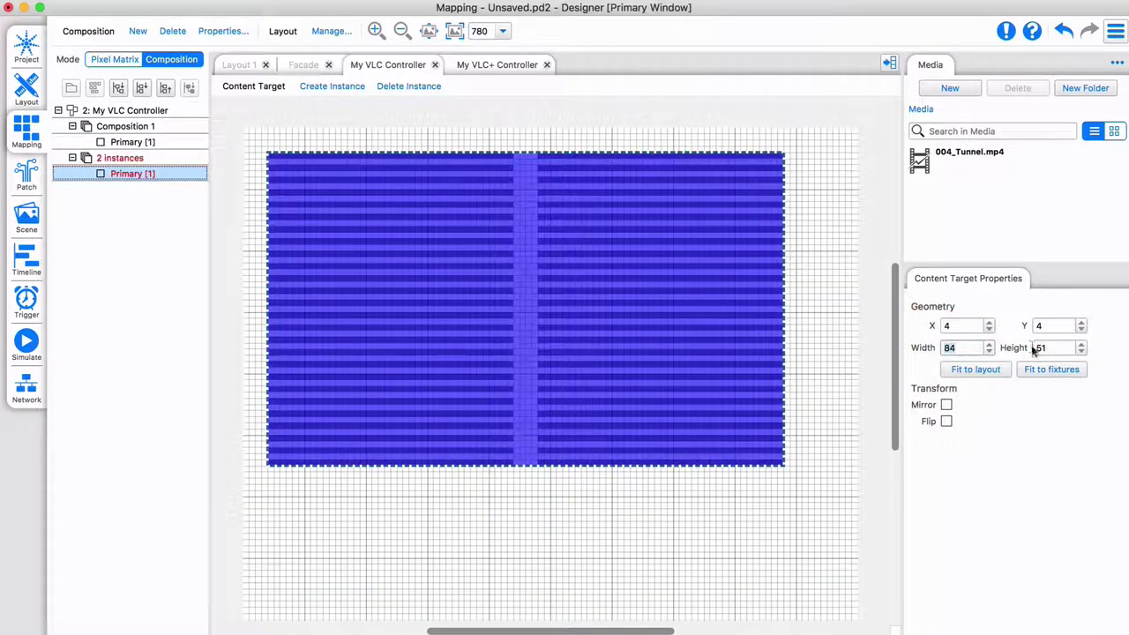
type("40")
key("Return")
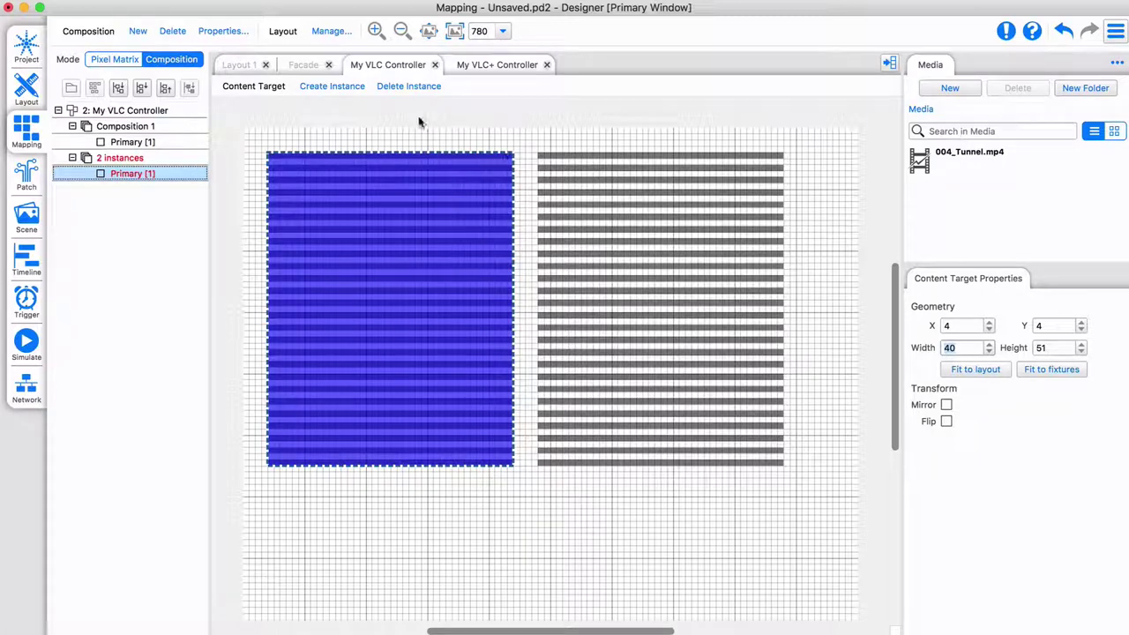
Create a second instance of the primary content target and position it at X 48, Y 4.
left_click(332, 87)
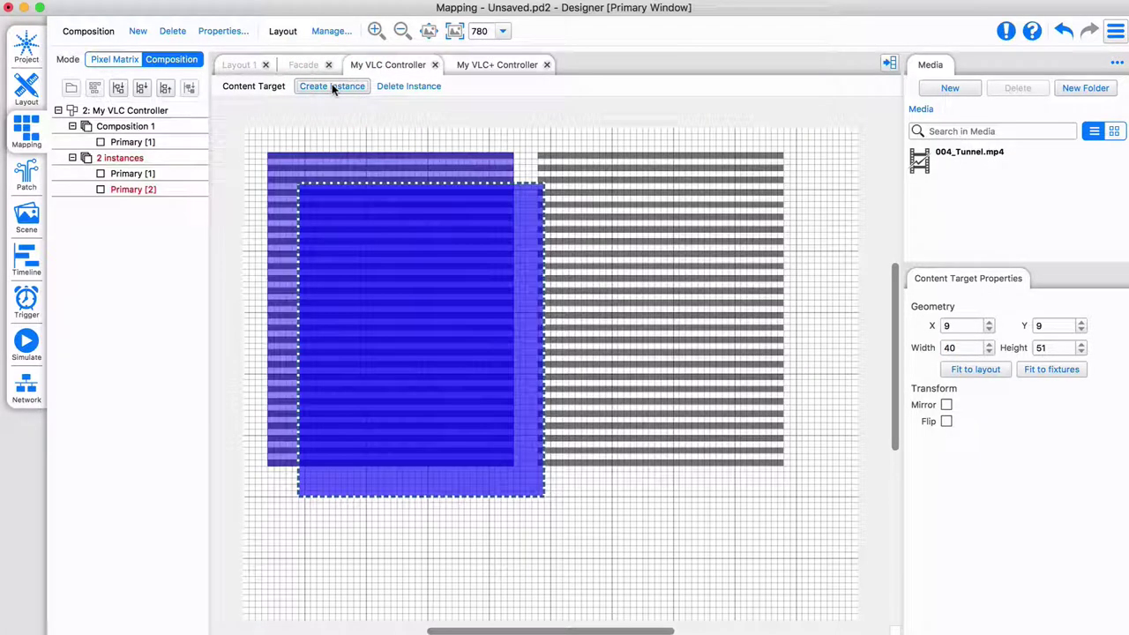
double_click(952, 325)
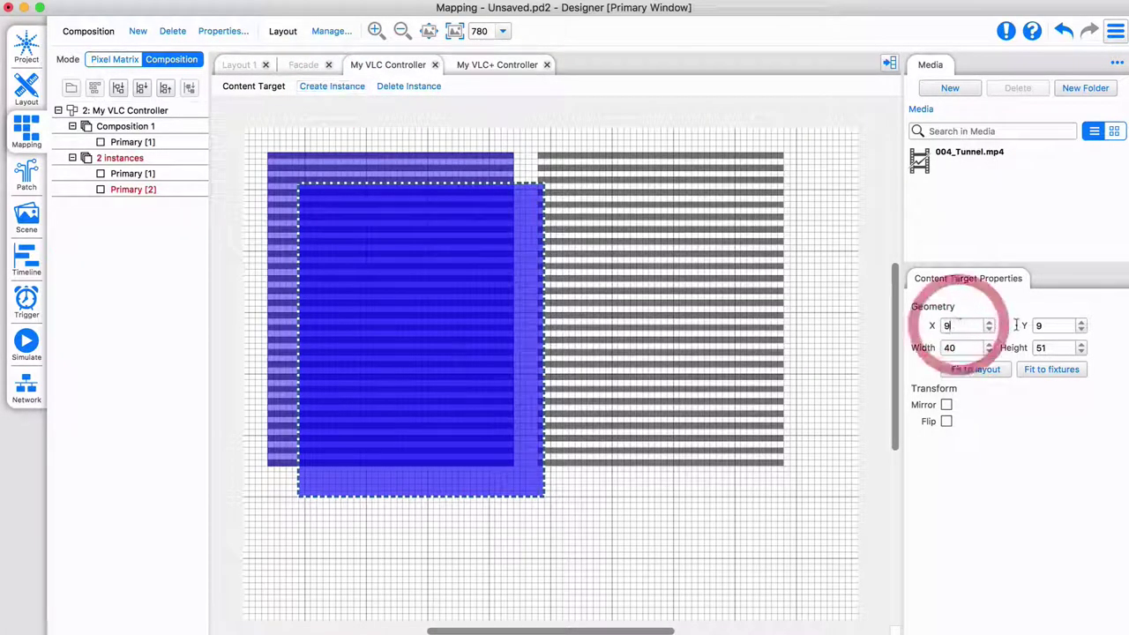
type("48")
key("Return")
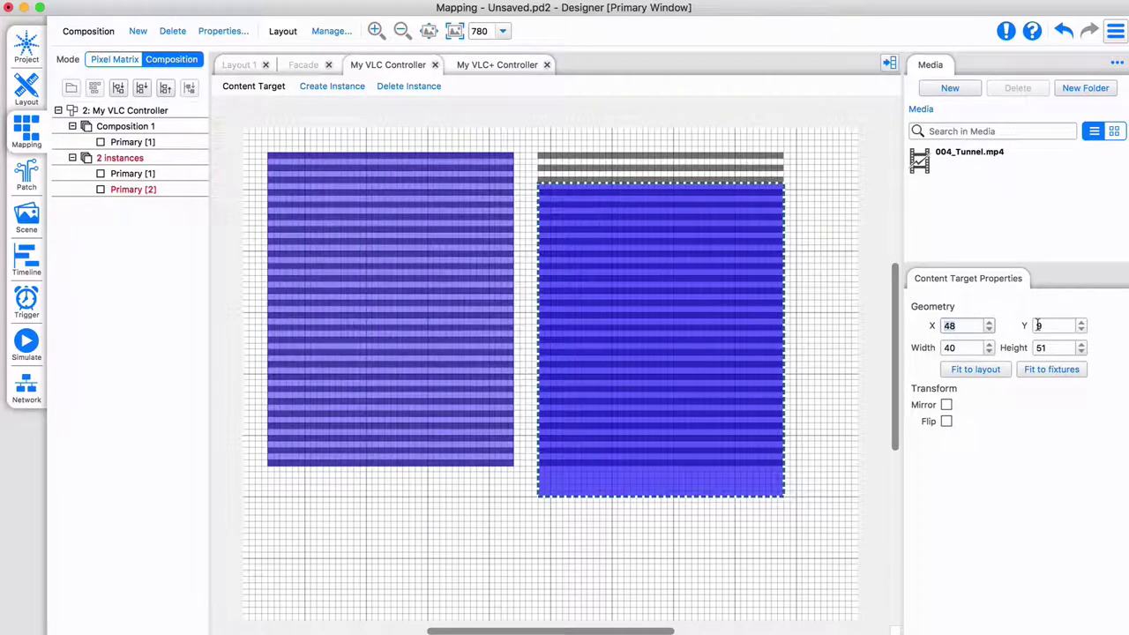
double_click(1058, 325)
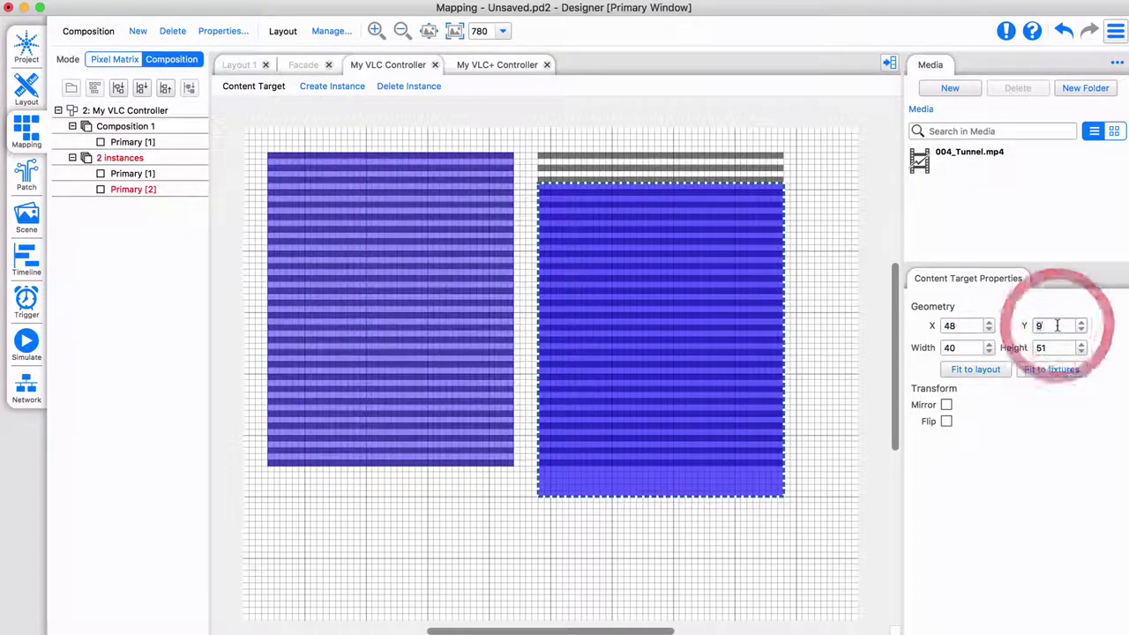
type("4")
key("Return")
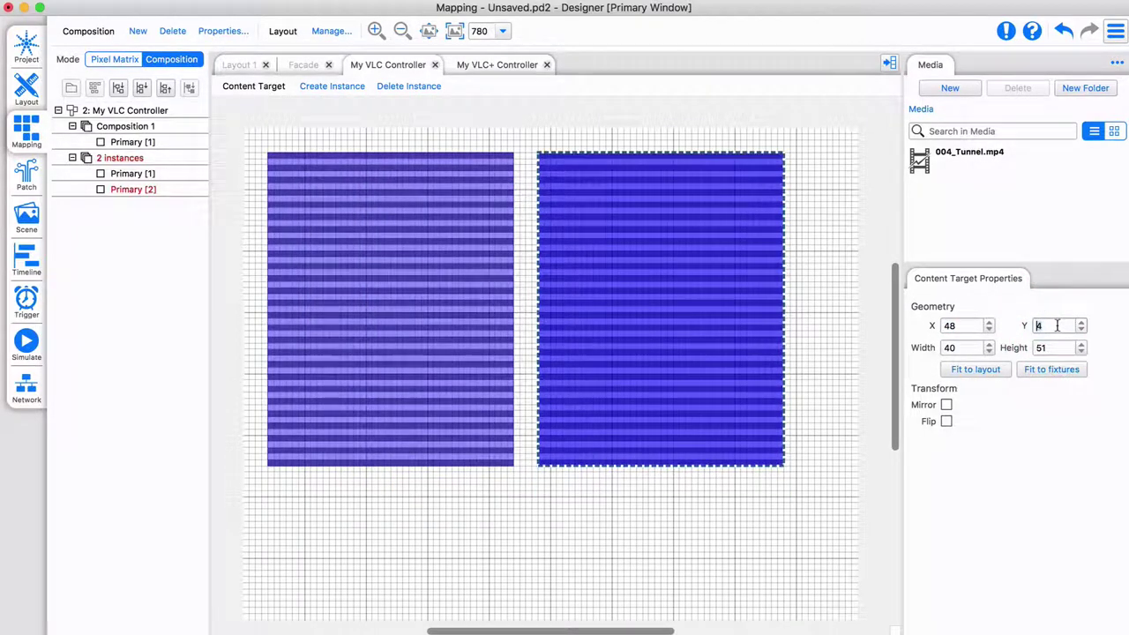
Review both primary target instances and examine the Art-Net patch of My VLC Controller.
left_click(121, 173)
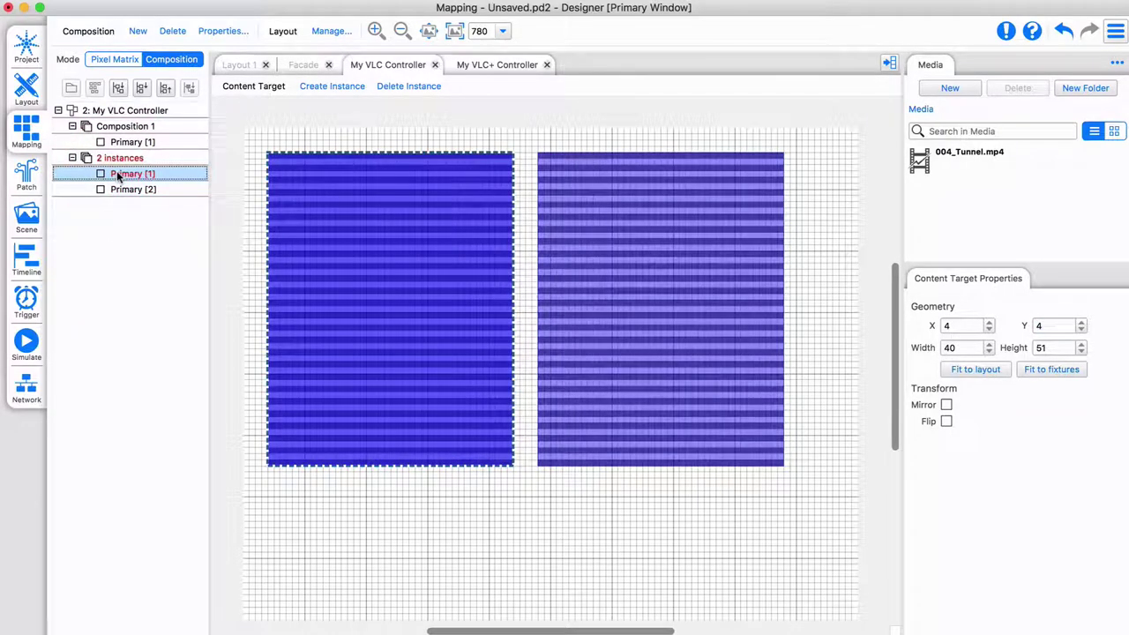
left_click(130, 191)
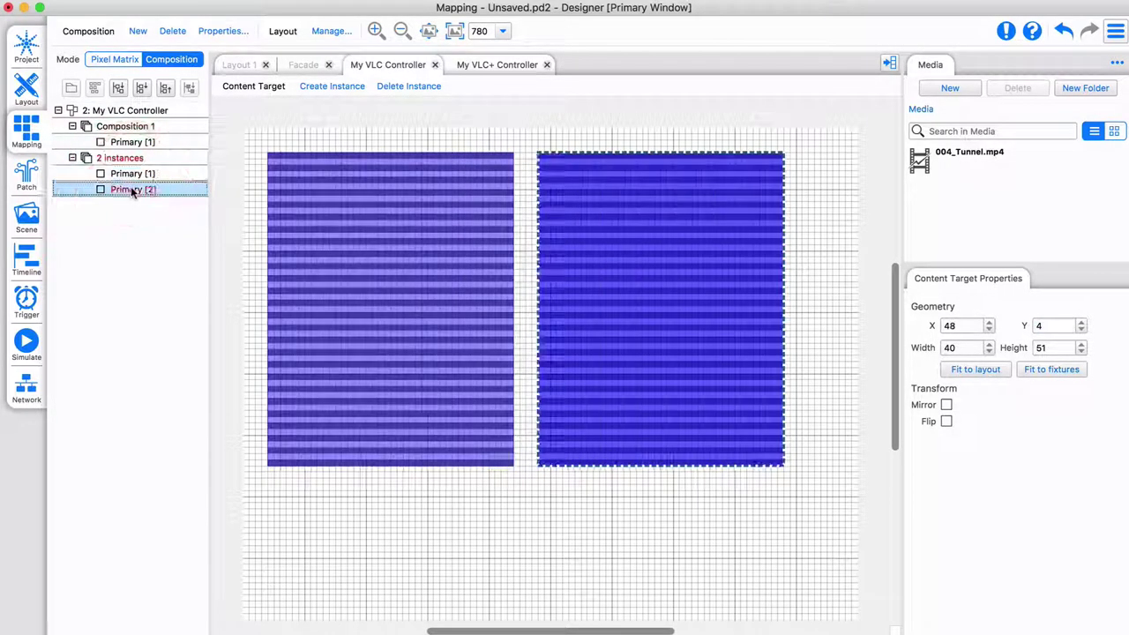
left_click(29, 176)
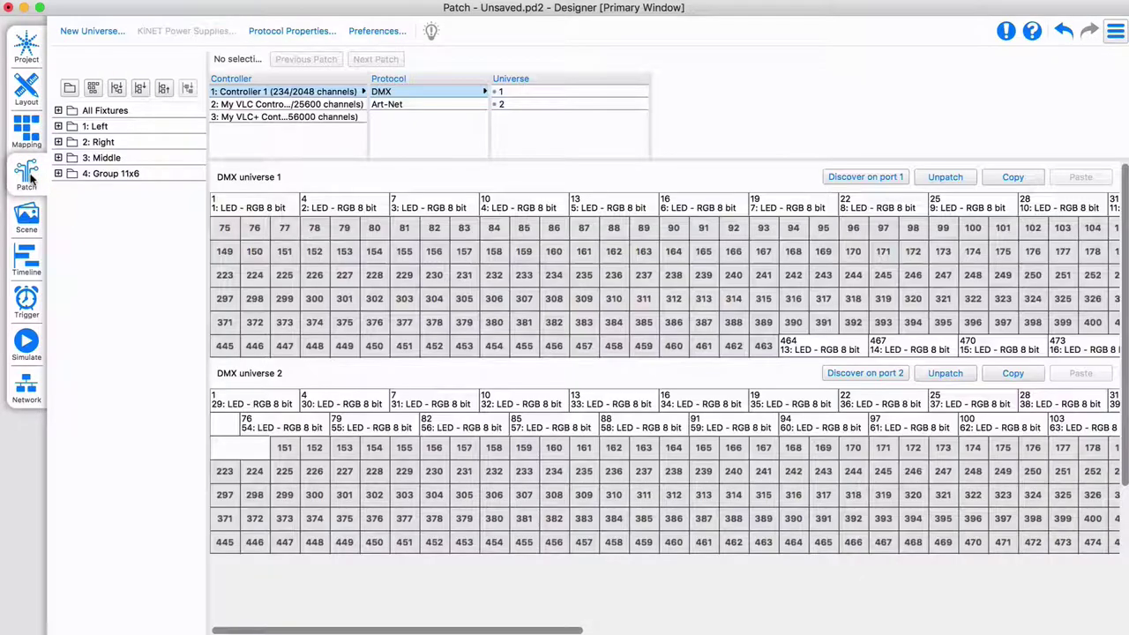
left_click(268, 105)
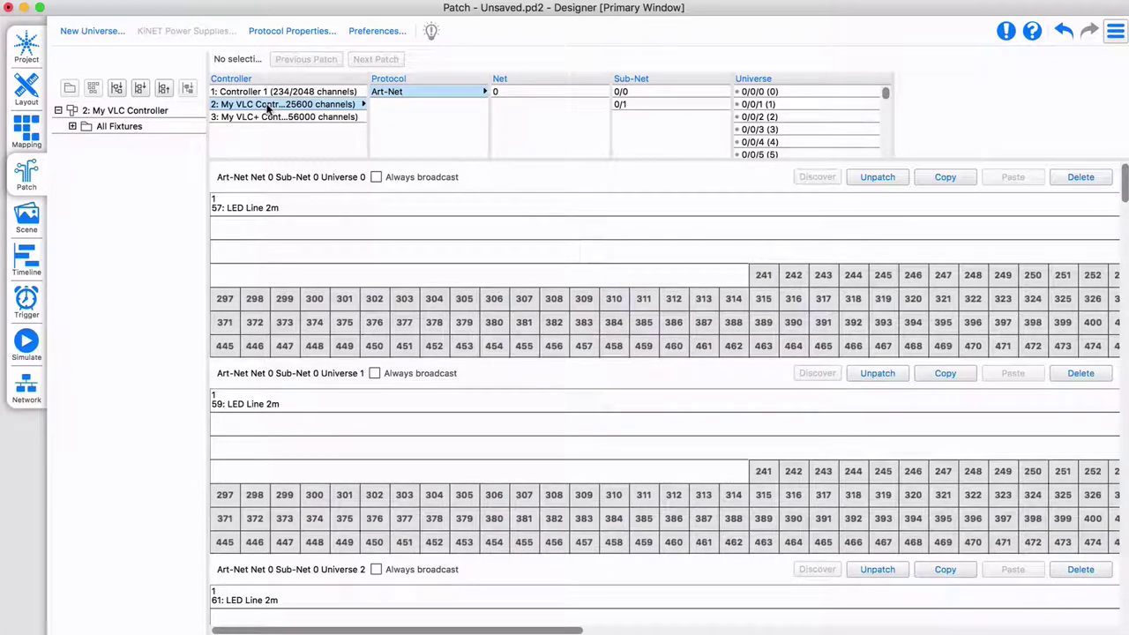
For Timeline 1, replace the Groups and Pixel Matrix filters on the built-in presets with VLC Primary/Secondary.
left_click(30, 263)
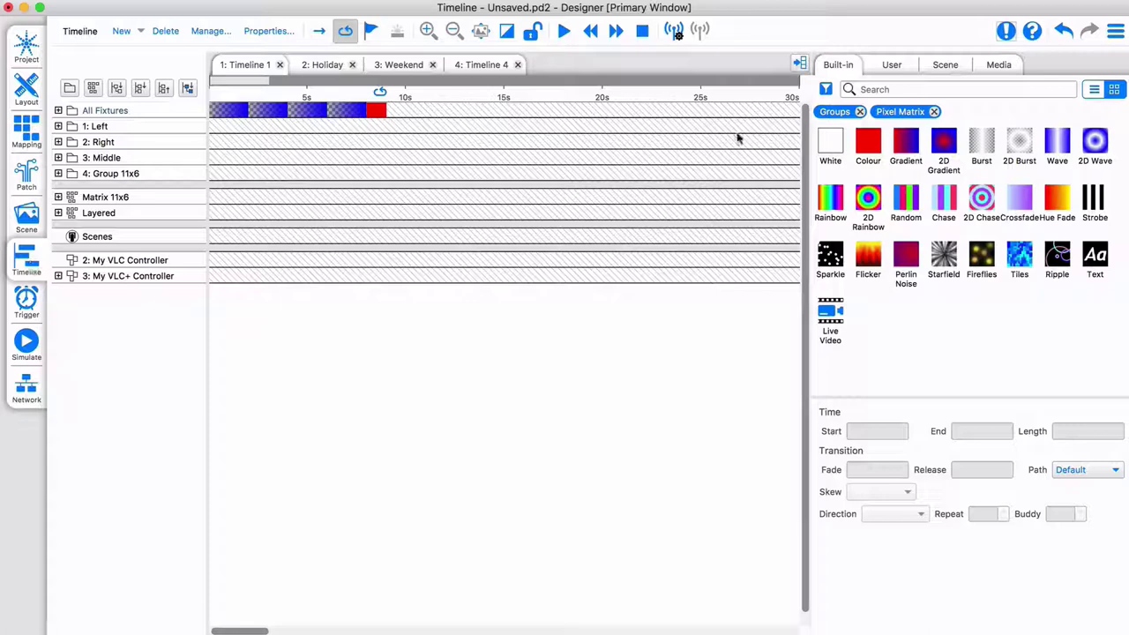
left_click(860, 112)
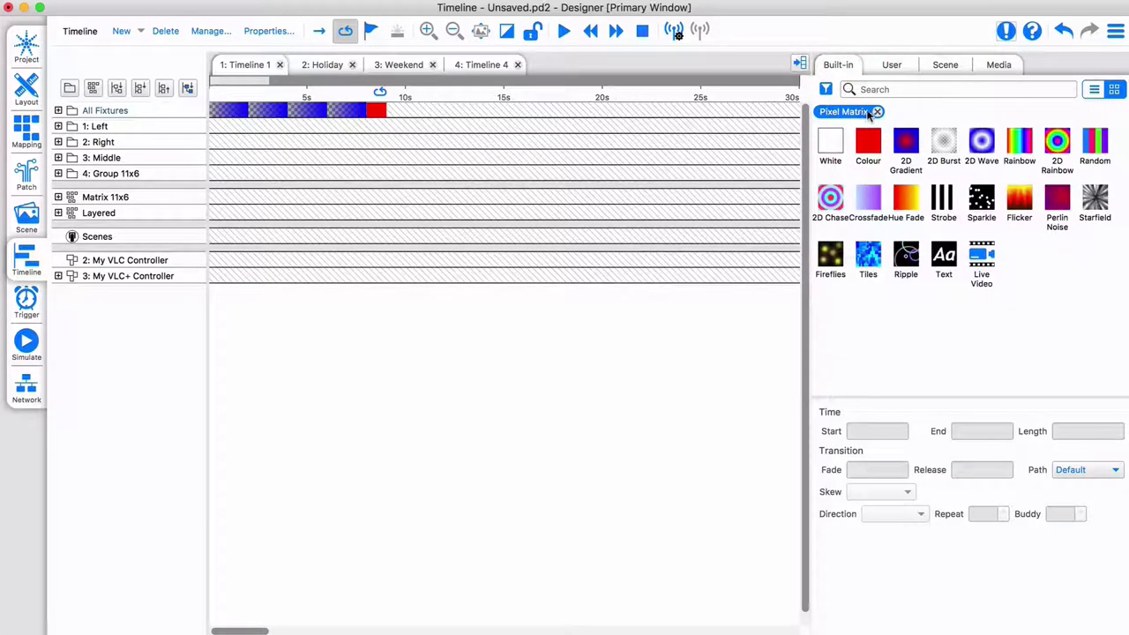
left_click(877, 112)
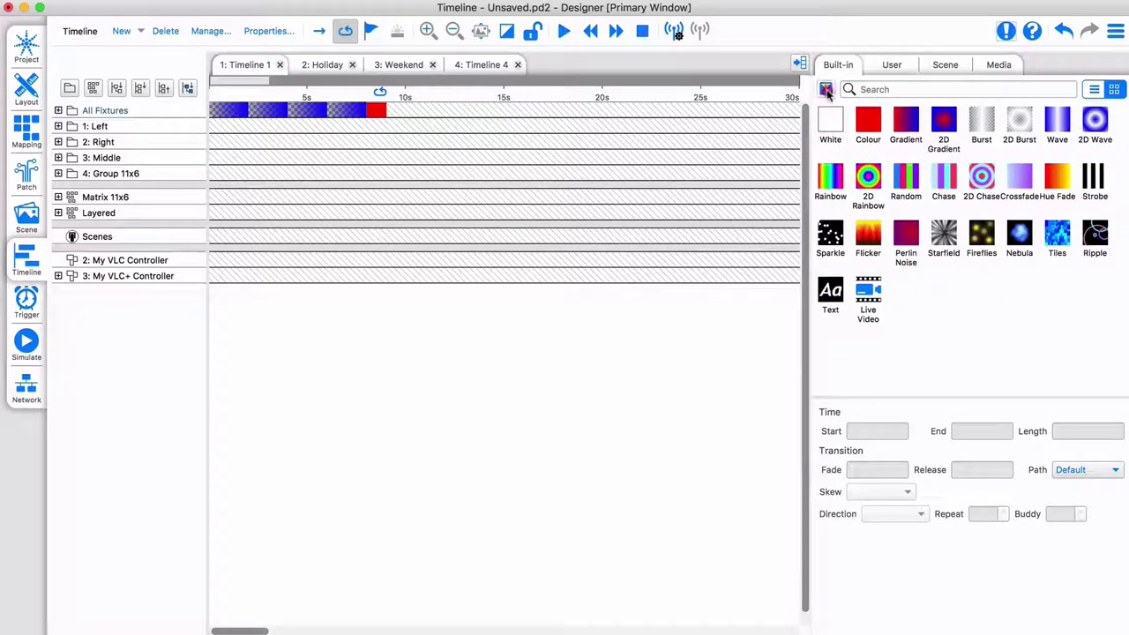
left_click(827, 90)
left_click(824, 183)
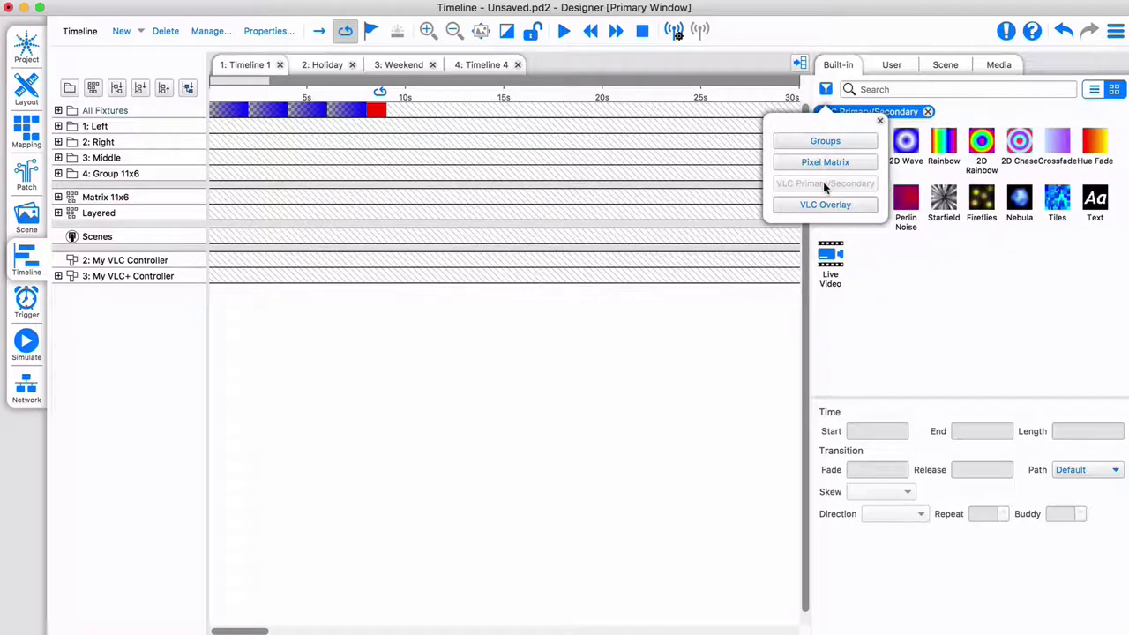
left_click(826, 90)
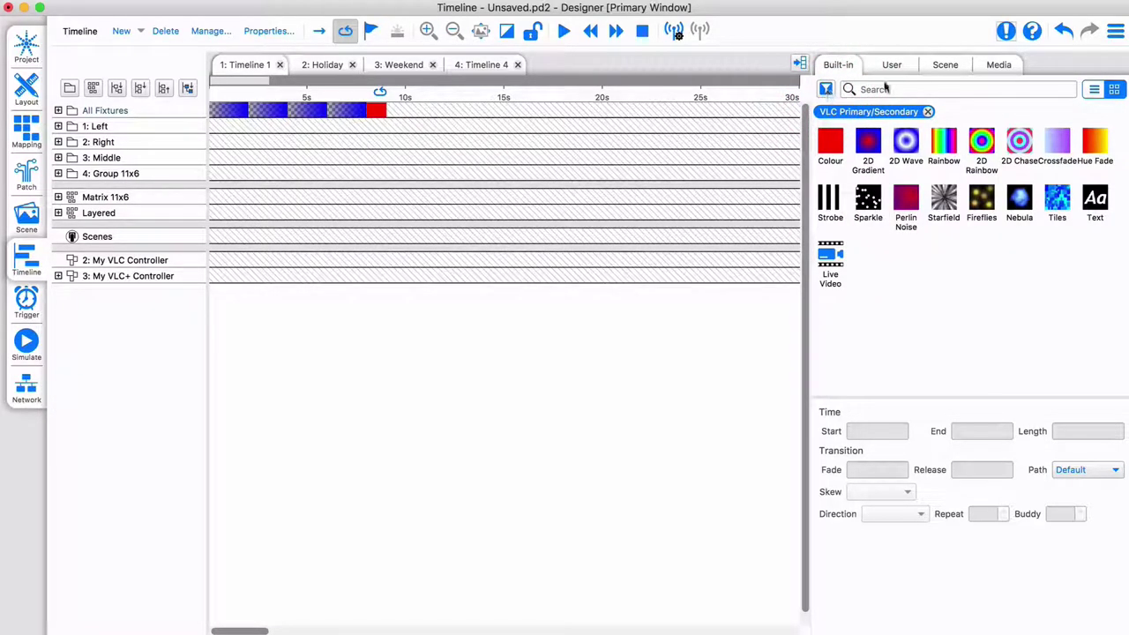
left_click(999, 64)
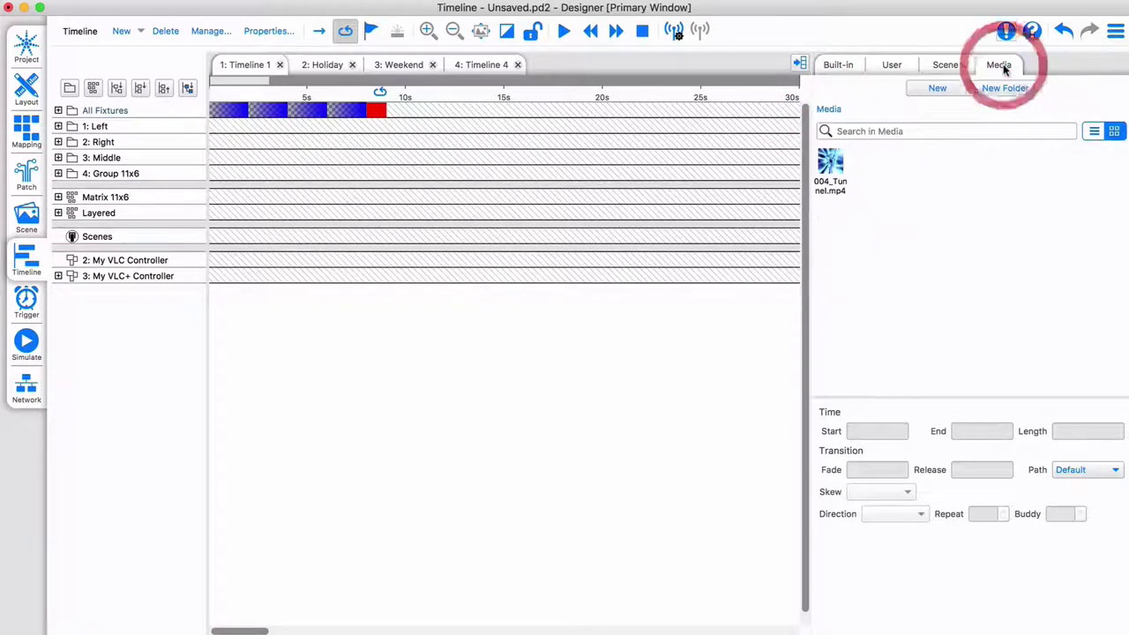
left_click(891, 65)
left_click(839, 67)
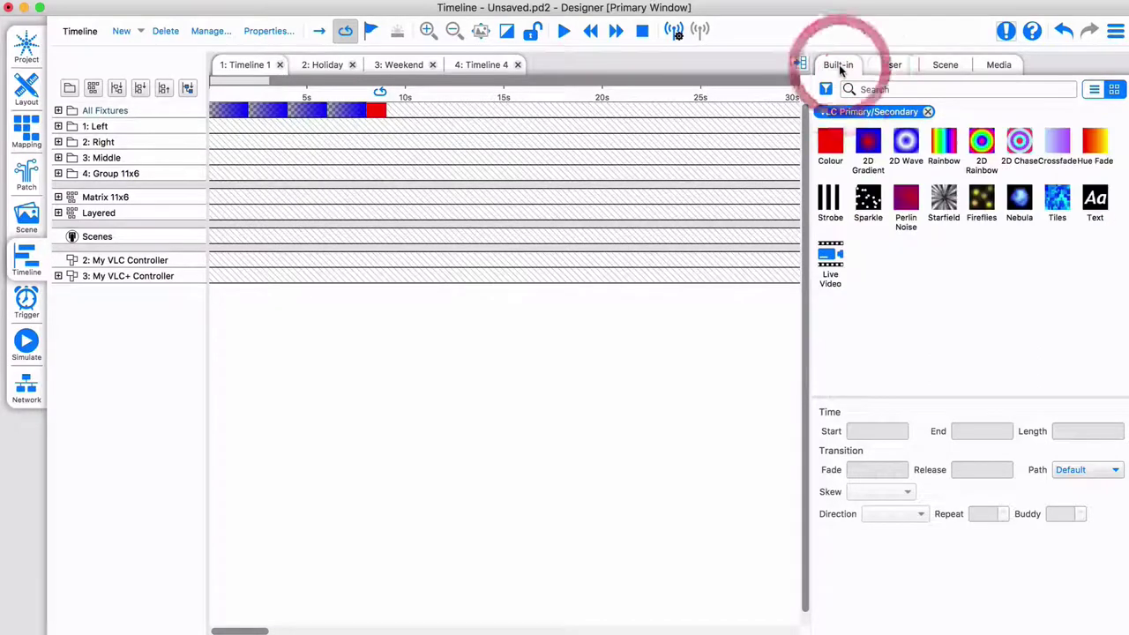
Place a 2D Wave preset with a length of 5.00 at the start of the My VLC Controller row.
left_click(906, 142)
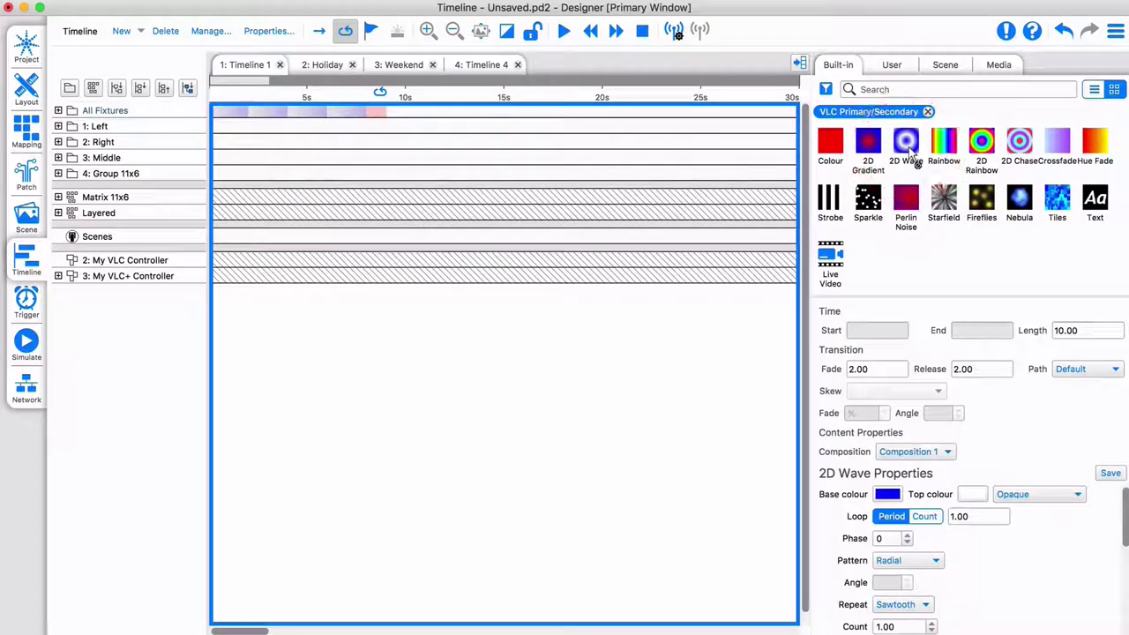
left_click(1063, 331)
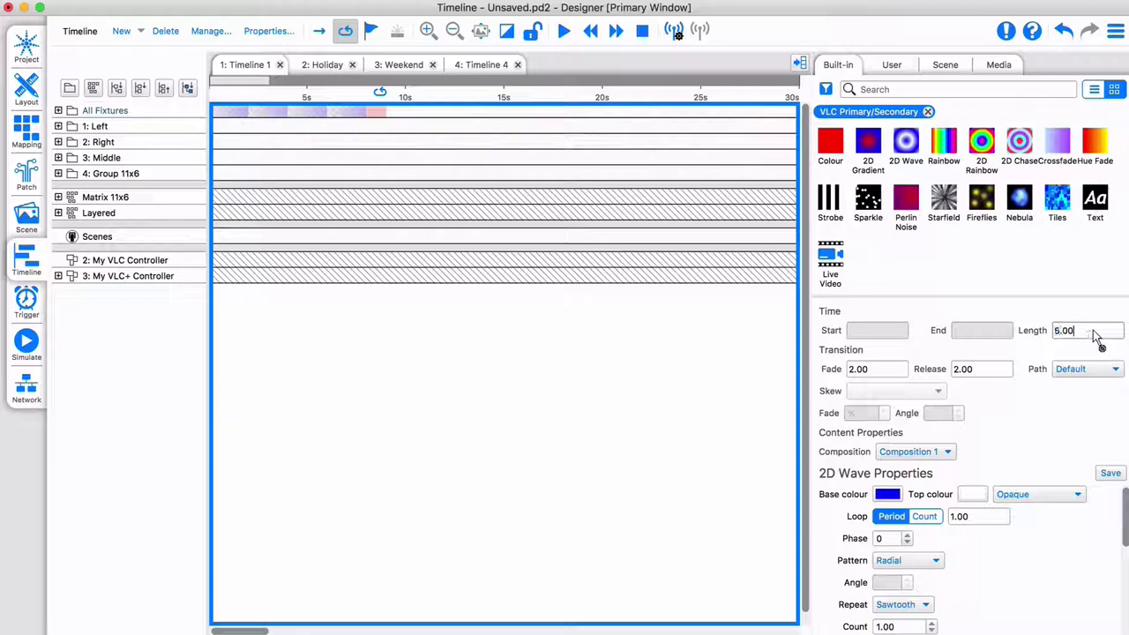
left_click(222, 267)
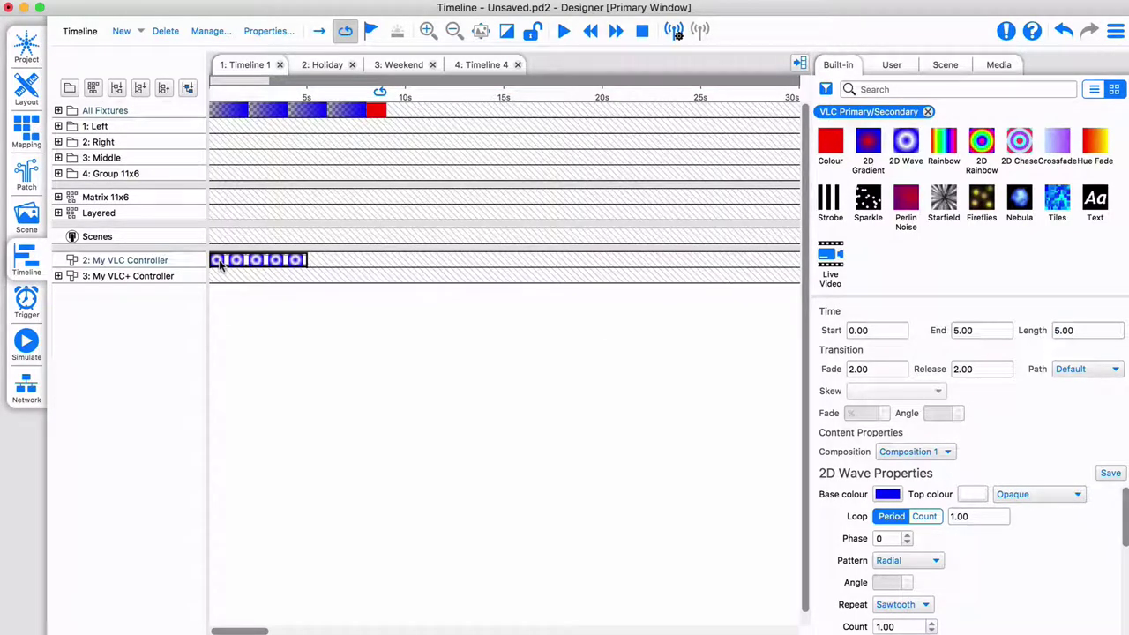
Place another 5-second 2D Wave with a red base colour directly after the first one on the My VLC Controller row.
left_click(907, 148)
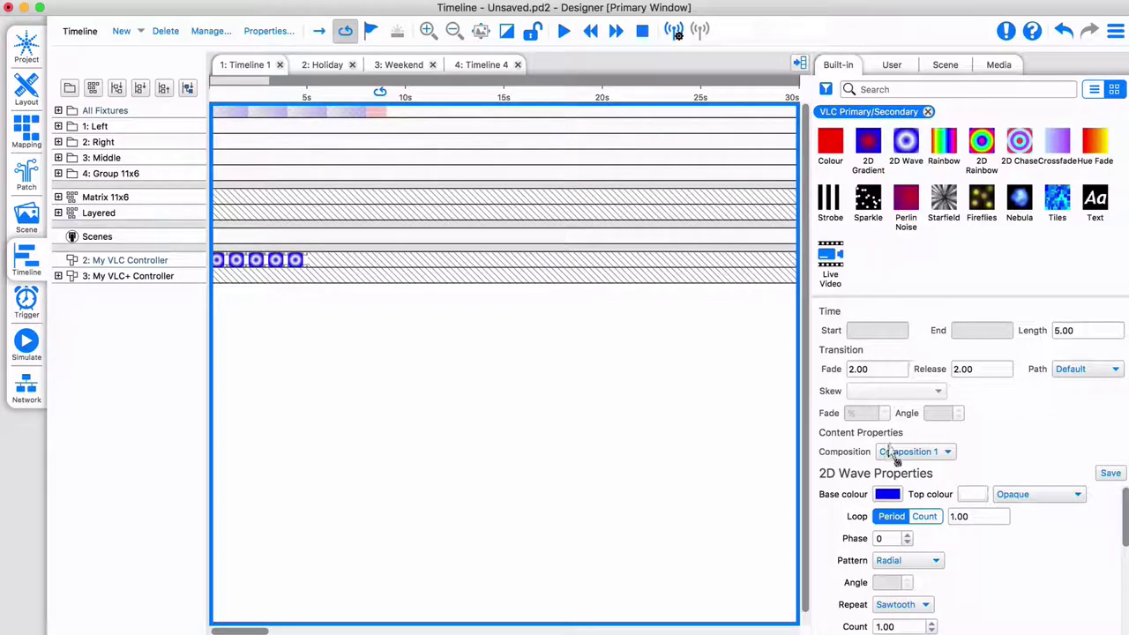
left_click(888, 496)
left_click(772, 291)
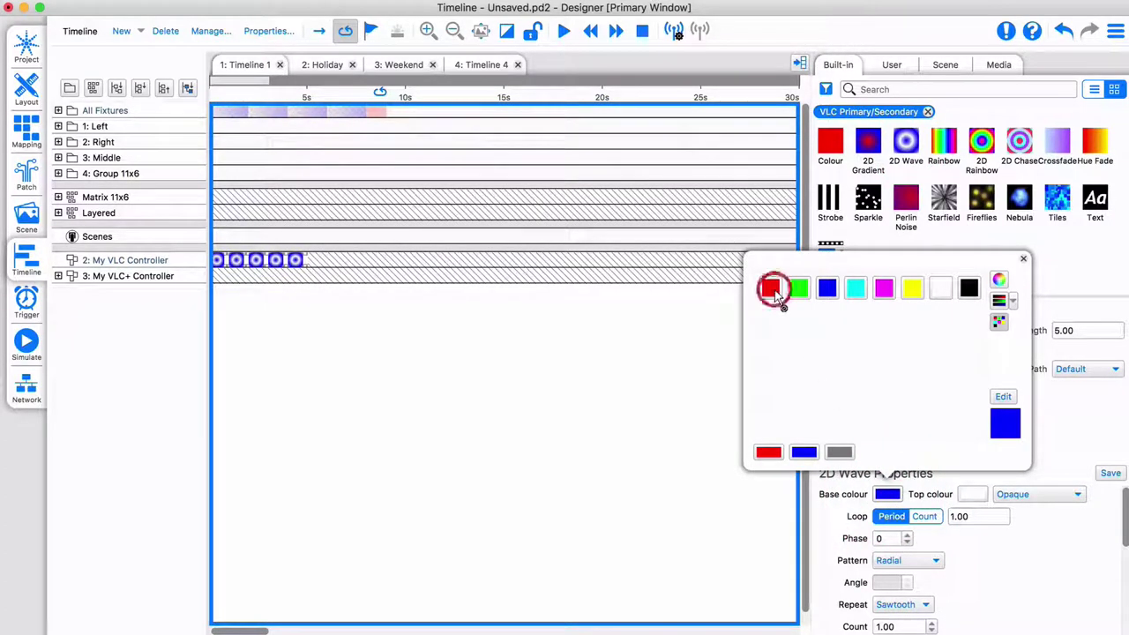
left_click(316, 260)
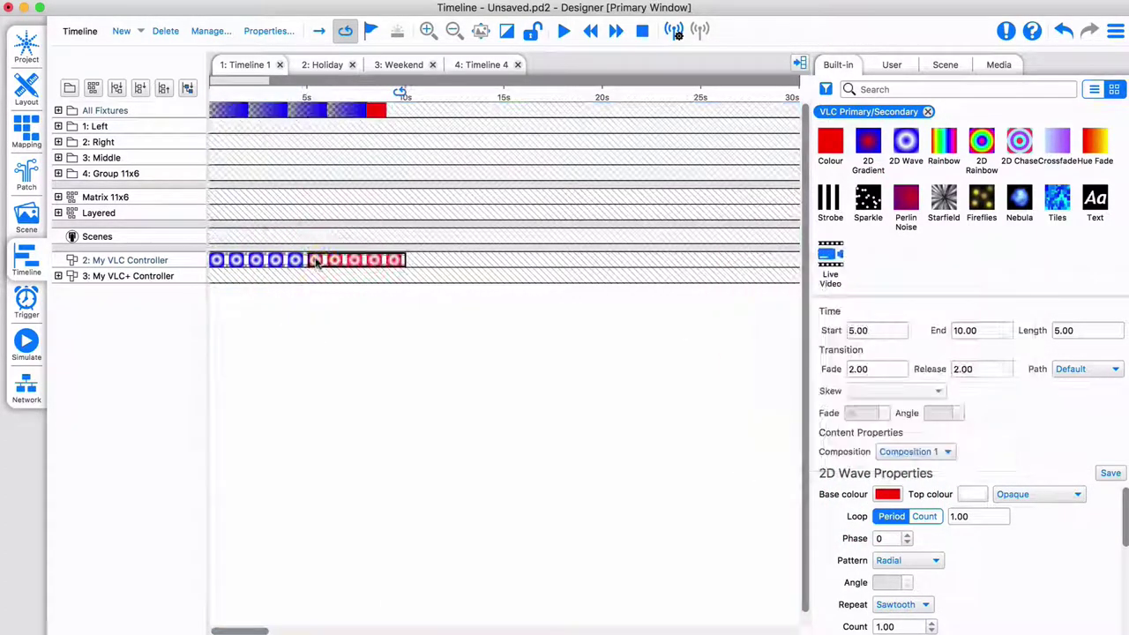
Assign the 2 instances composition to the red 2D Wave preset and play Timeline 1 in simulation on the My VLC Controller layout.
left_click(913, 453)
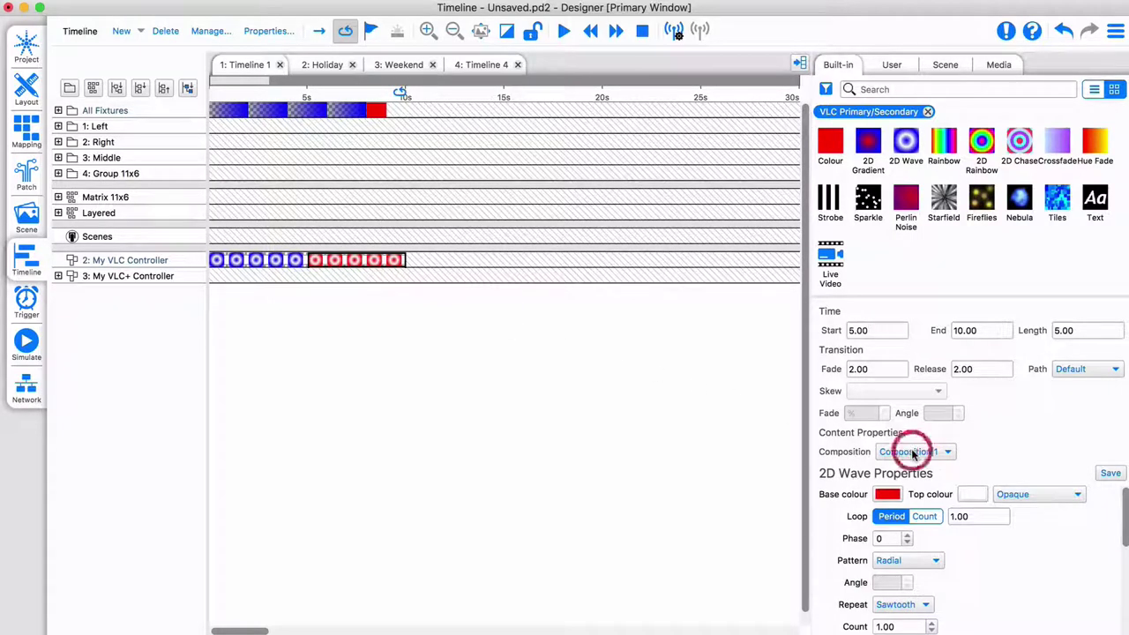
left_click(915, 437)
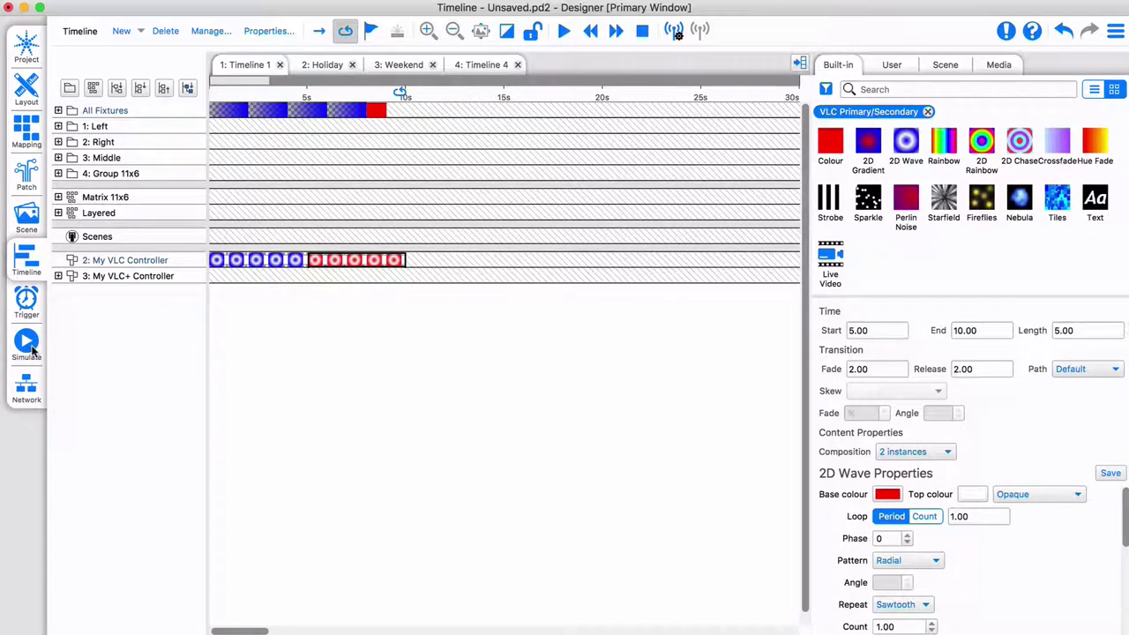
left_click(32, 352)
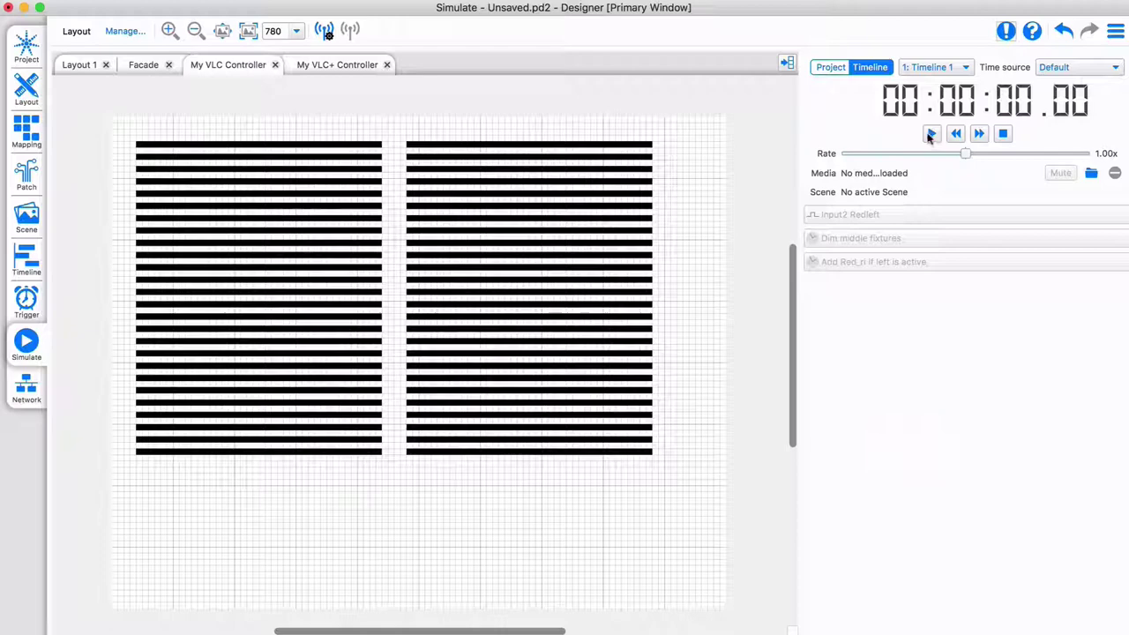
left_click(933, 134)
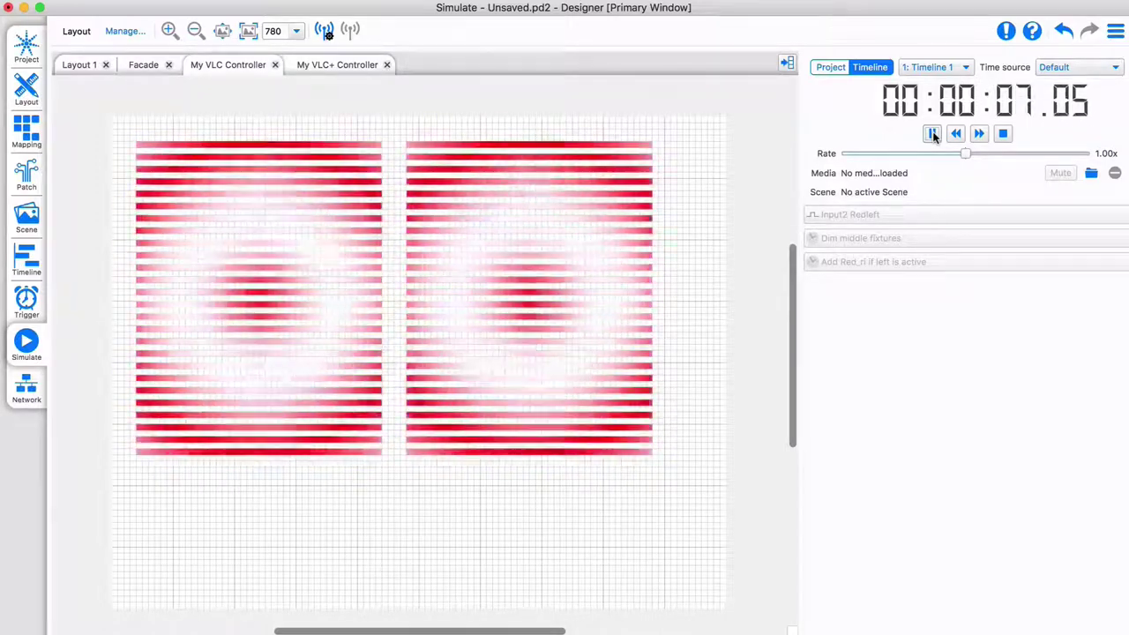
left_click(932, 134)
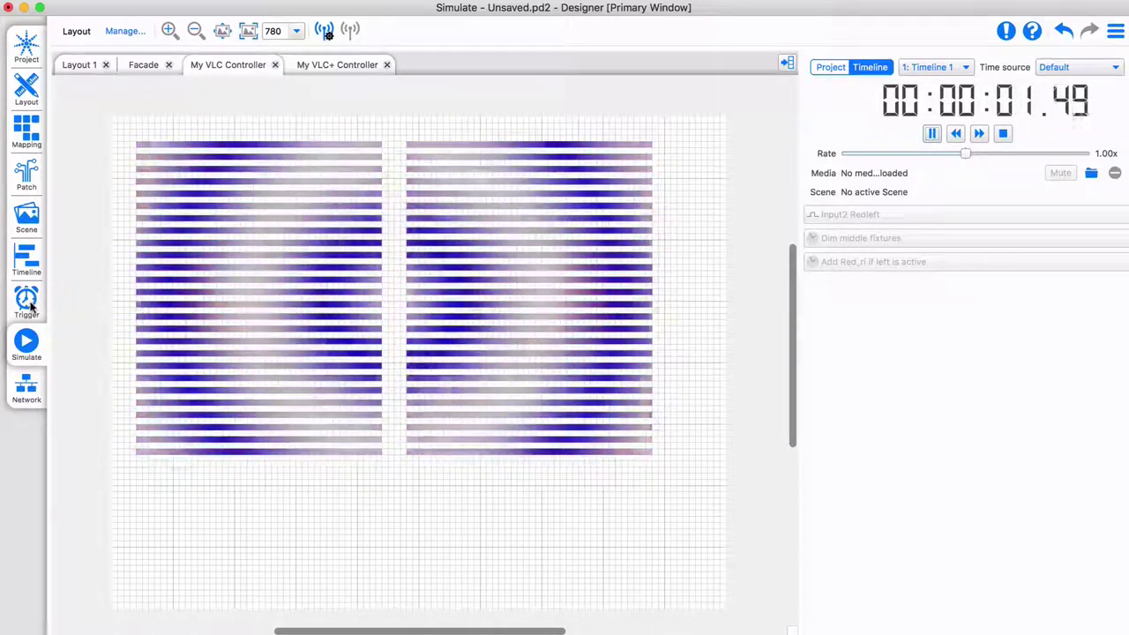
Examine which actions can be added to the Startup Blue trigger.
left_click(26, 300)
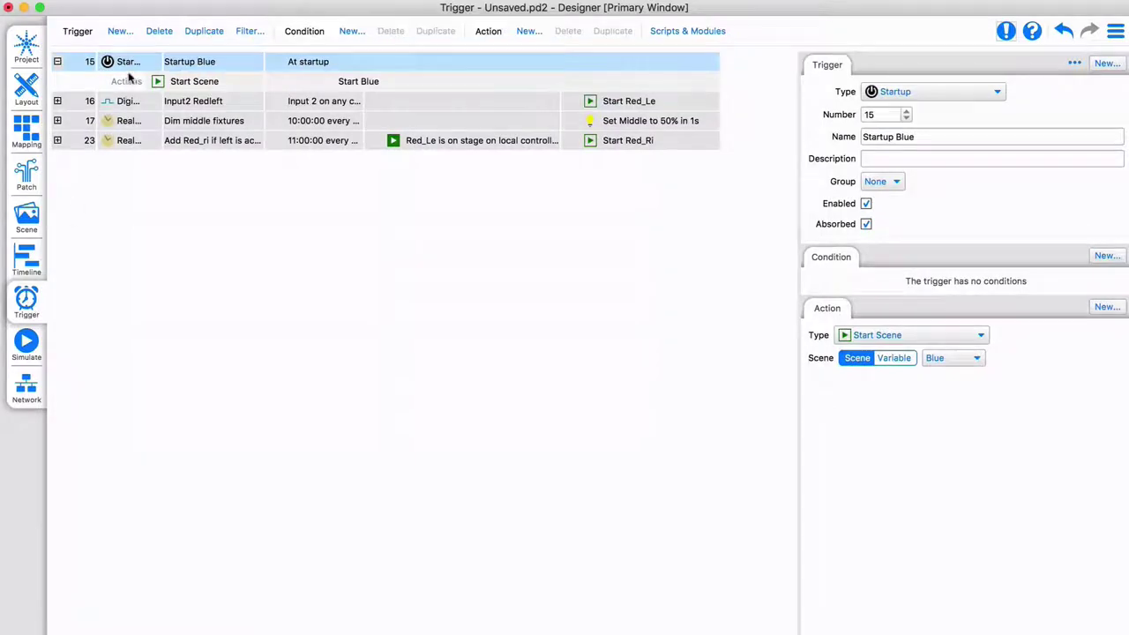
left_click(134, 64)
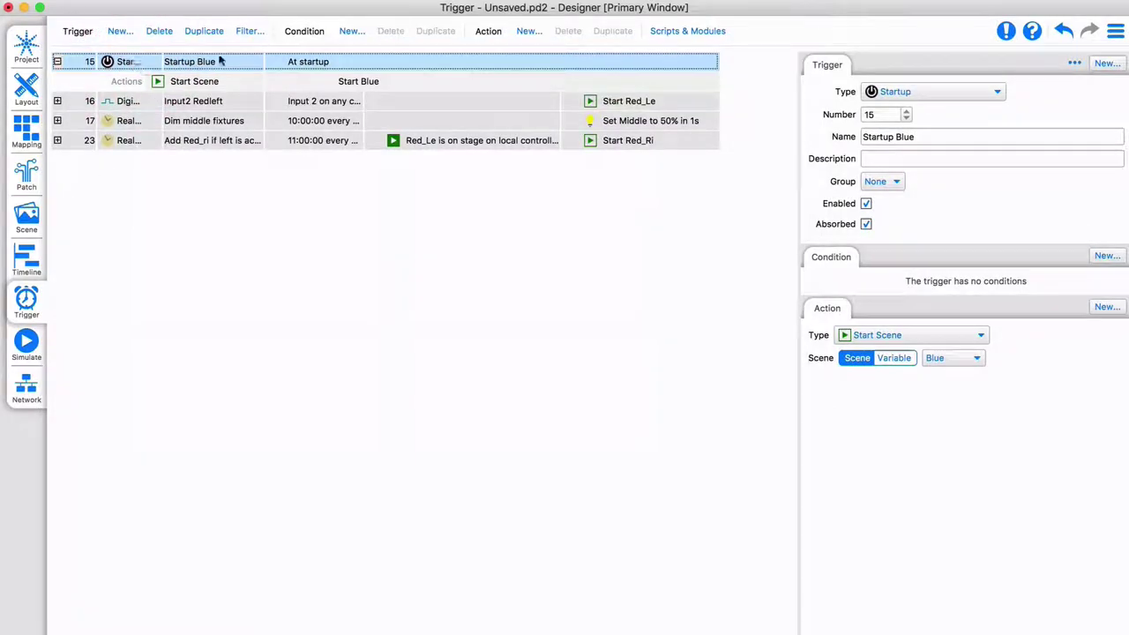
left_click(528, 32)
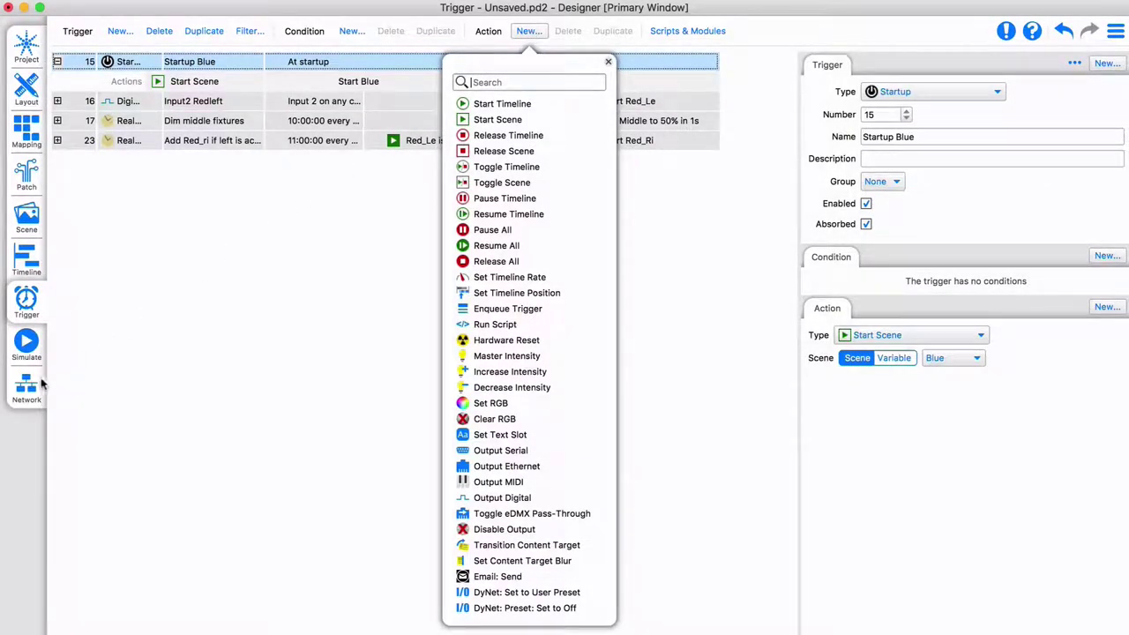
Check the network controllers and refresh the Live Video input preview in the VLC's web interface.
left_click(27, 389)
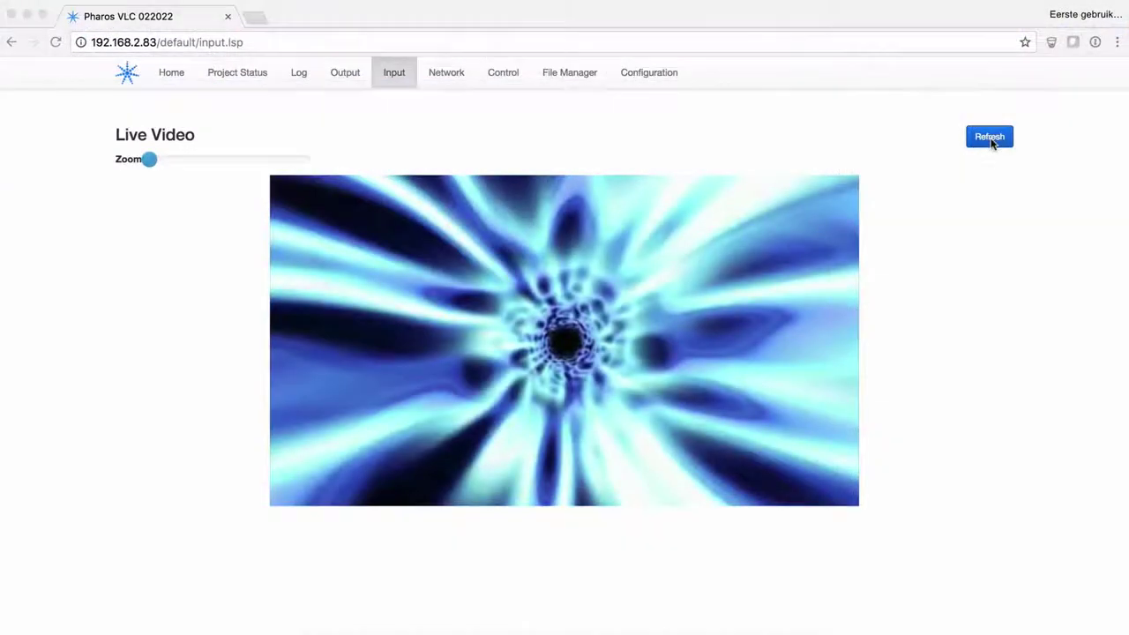
left_click(990, 140)
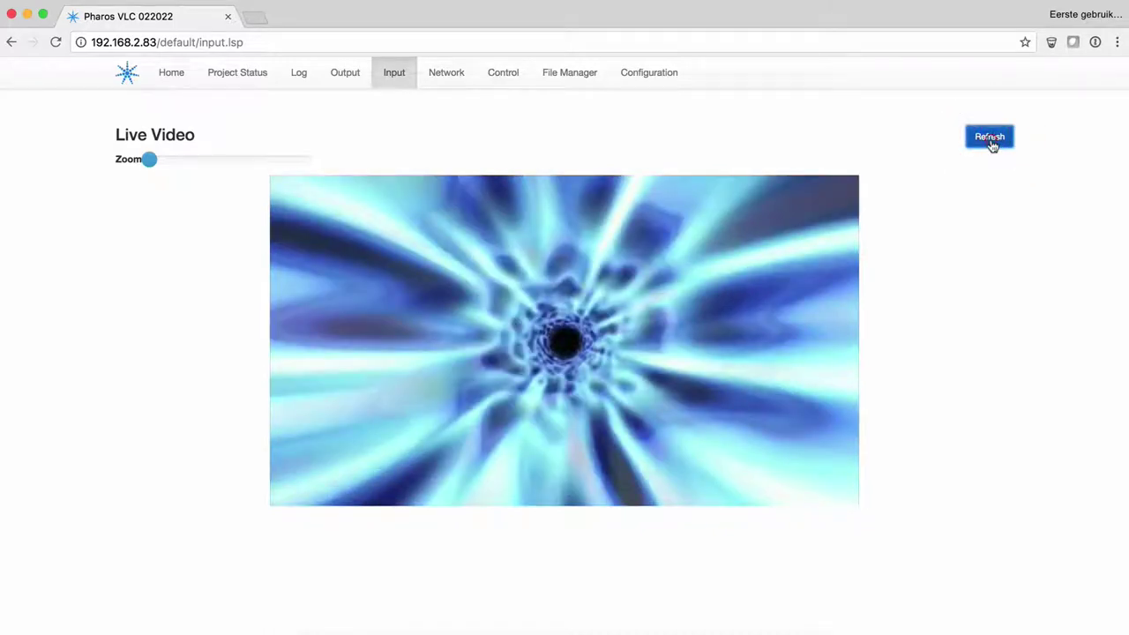
left_click(992, 143)
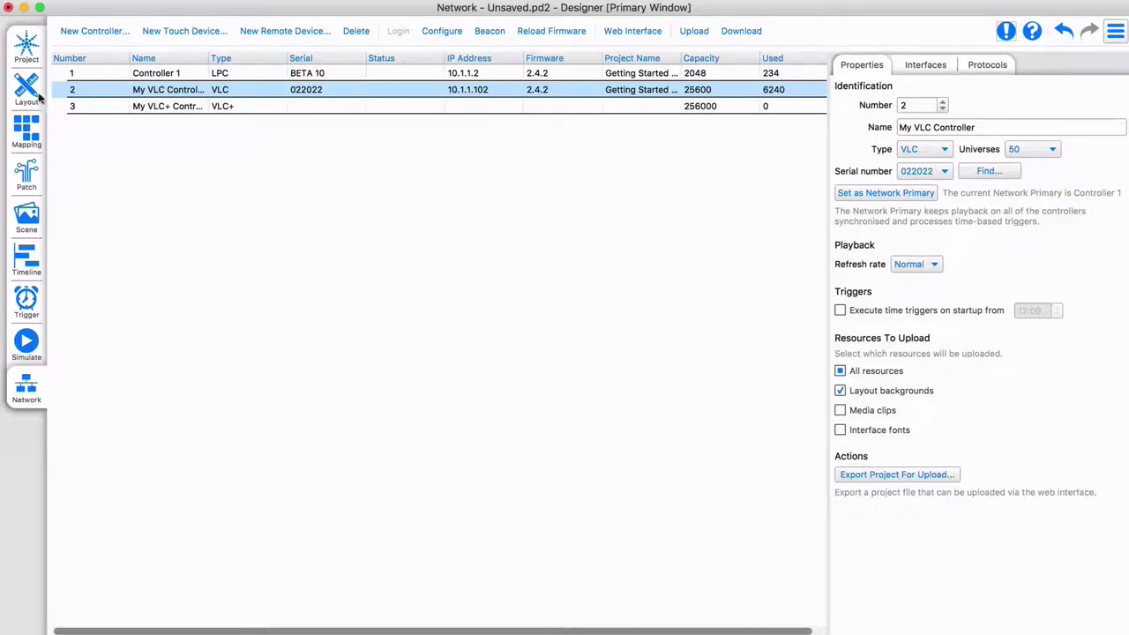
Set the My VLC+ Controller layout size to 100 by 100 and fit it in view.
left_click(26, 88)
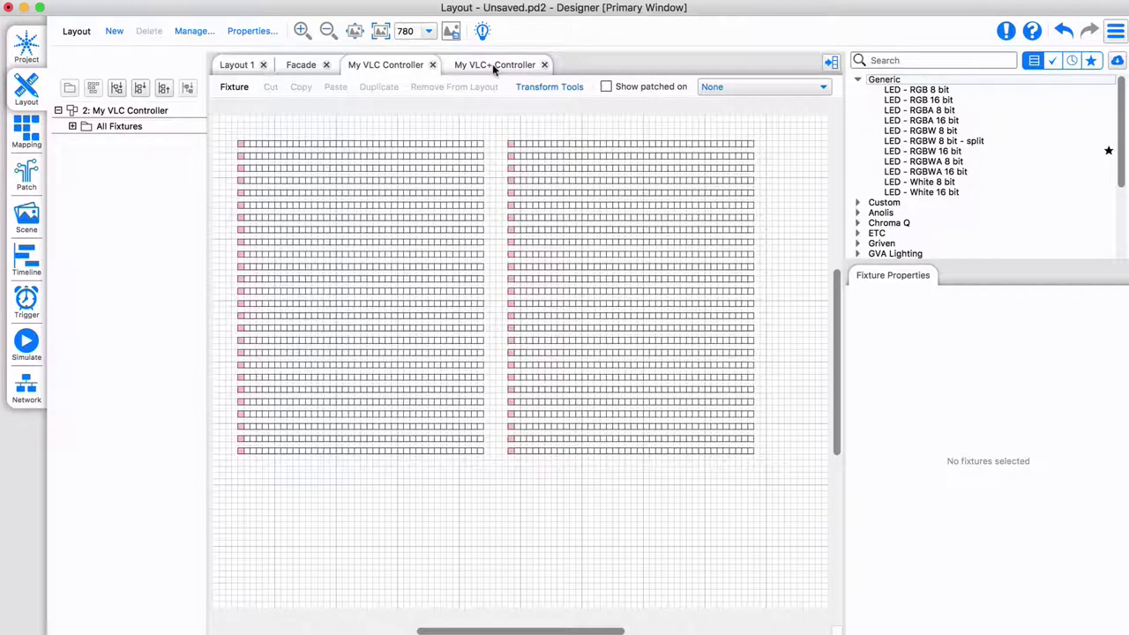
left_click(492, 64)
left_click(253, 32)
double_click(201, 104)
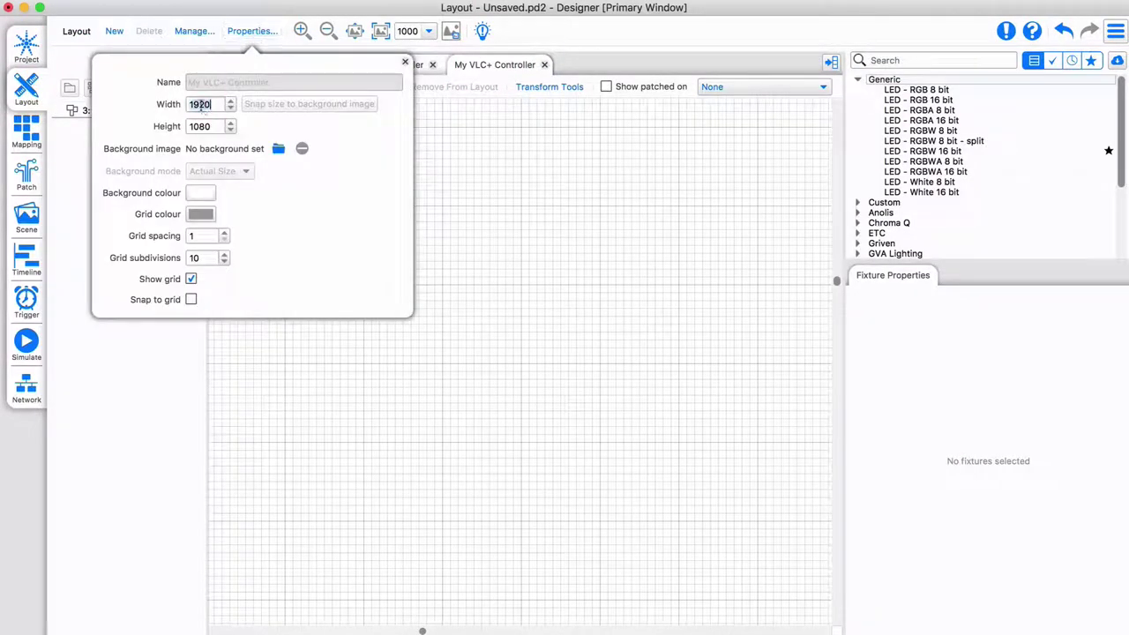
type("100")
double_click(198, 126)
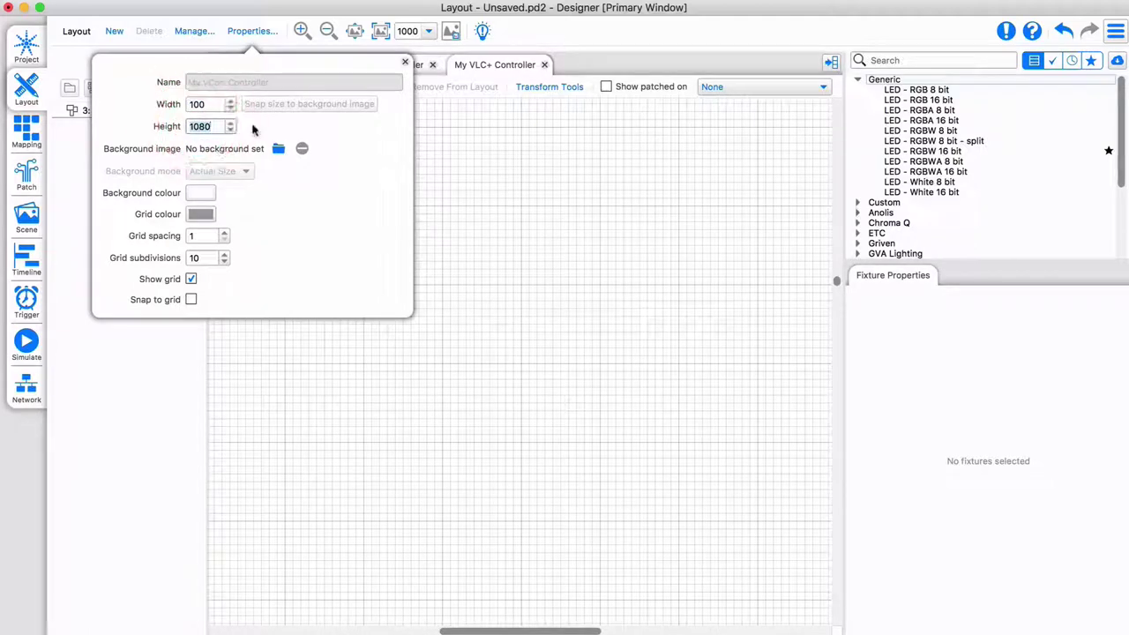
type("100")
left_click(355, 30)
Find the Demo: Media fixtures and place a Demo: Media Panel RGB near the layout's upper-left corner, at about X 1, Y 4.
left_click(935, 59)
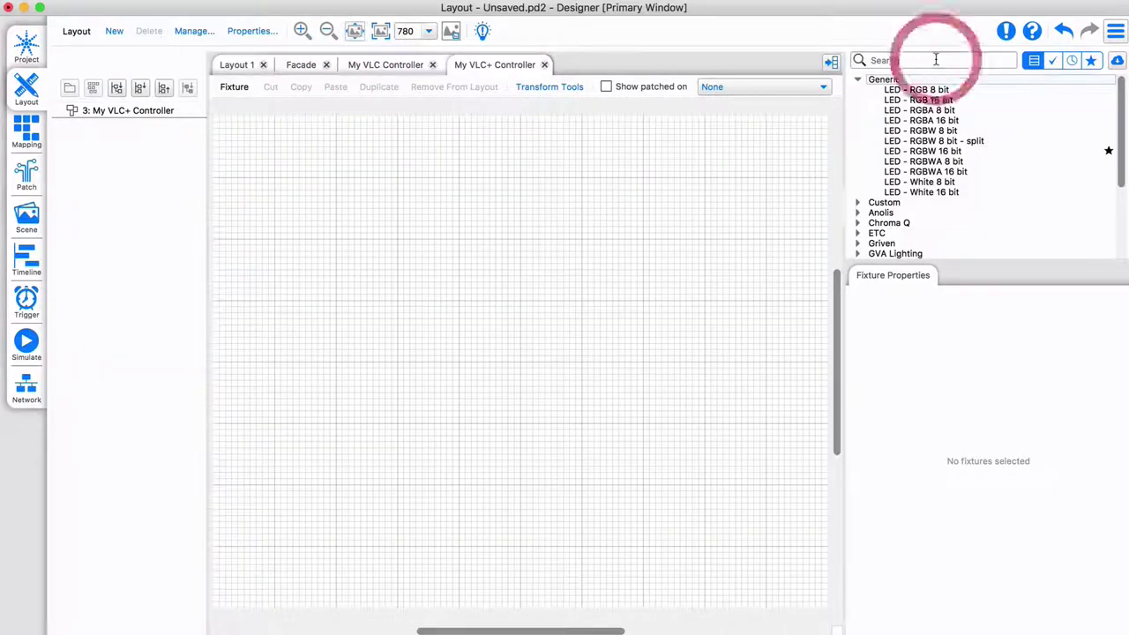
type("Demo: Media")
left_click_drag(934, 89, 224, 146)
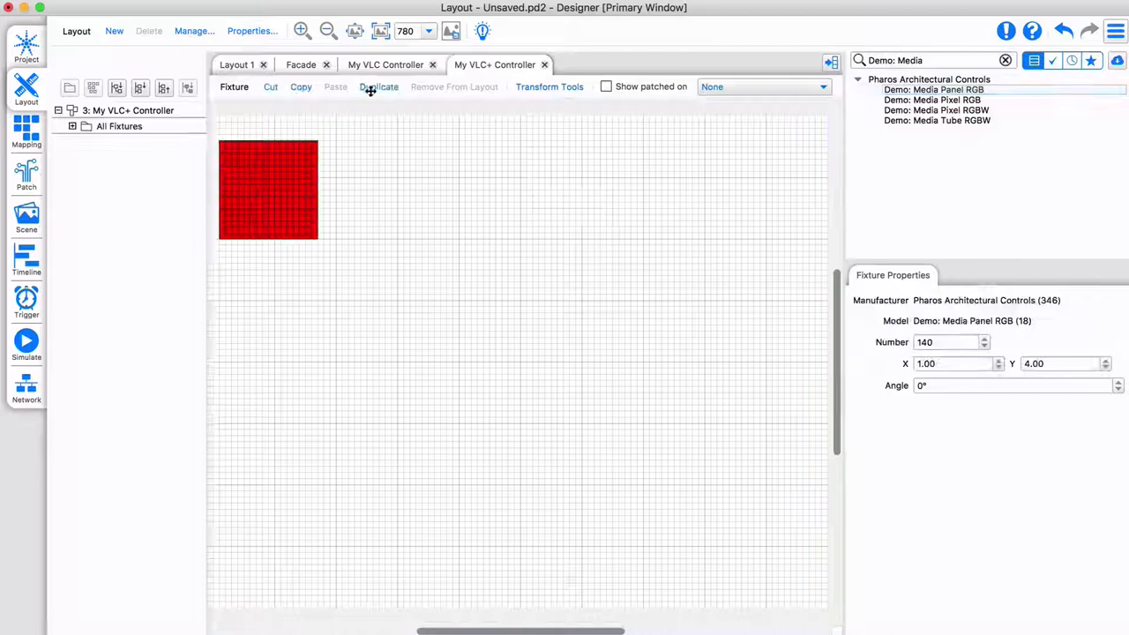
Duplicate the media panel into a rectangular array 5 wide and 3 high with 20 horizontal and vertical spacing.
left_click(380, 87)
type("5")
key("Tab")
type("3")
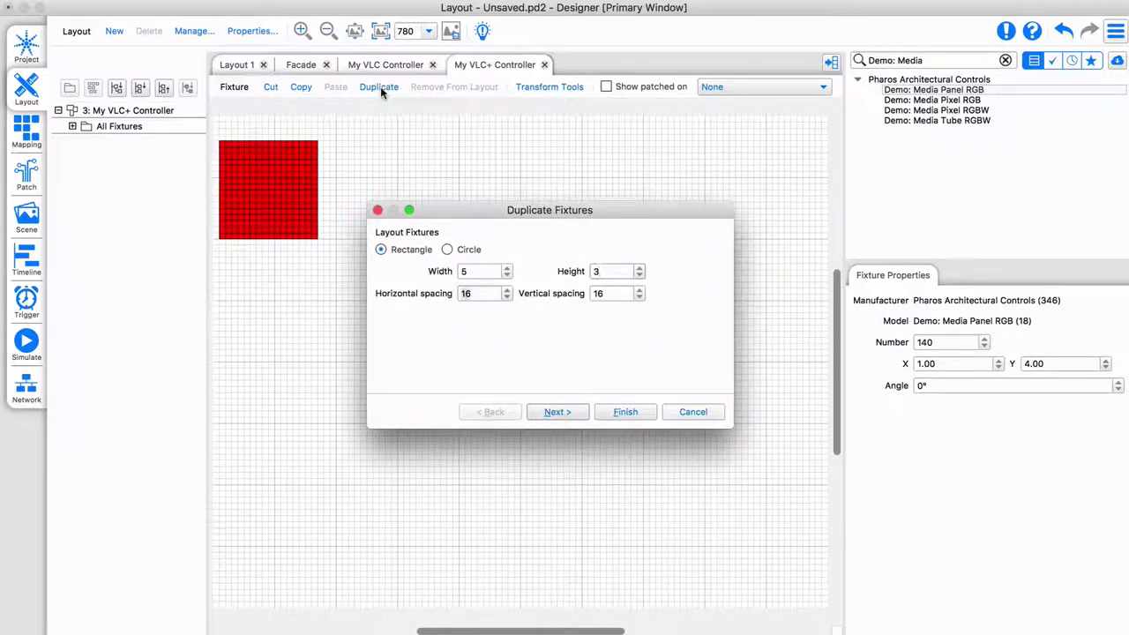
key("Tab")
type("20")
left_click(623, 411)
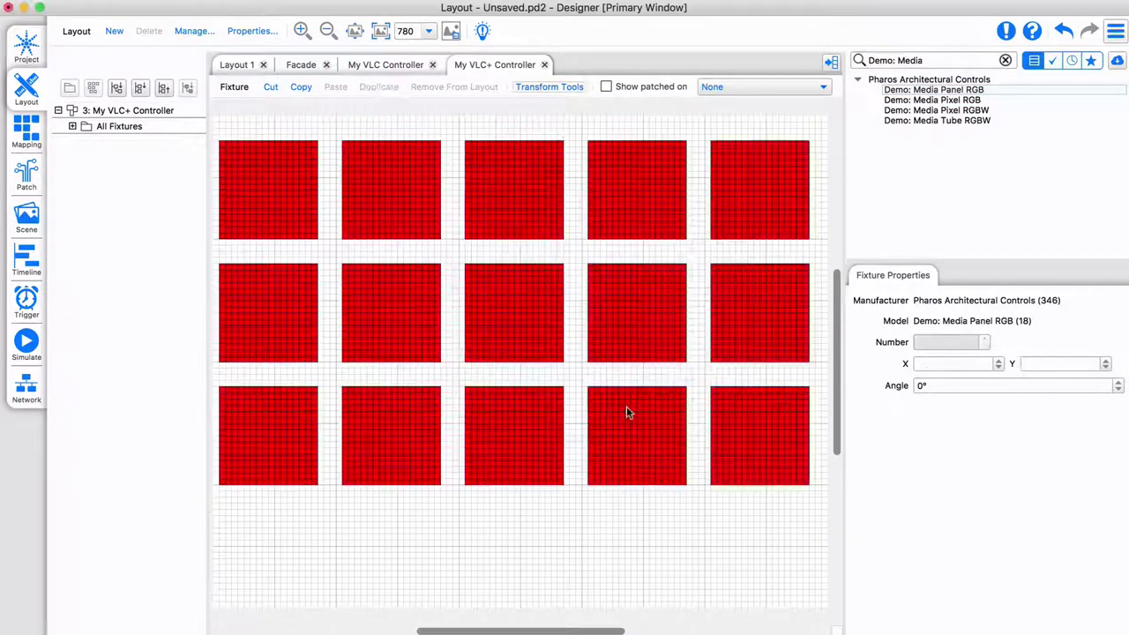
In the VLC+ mapping, fit Composition 1's primary content target to the fixtures.
left_click(28, 132)
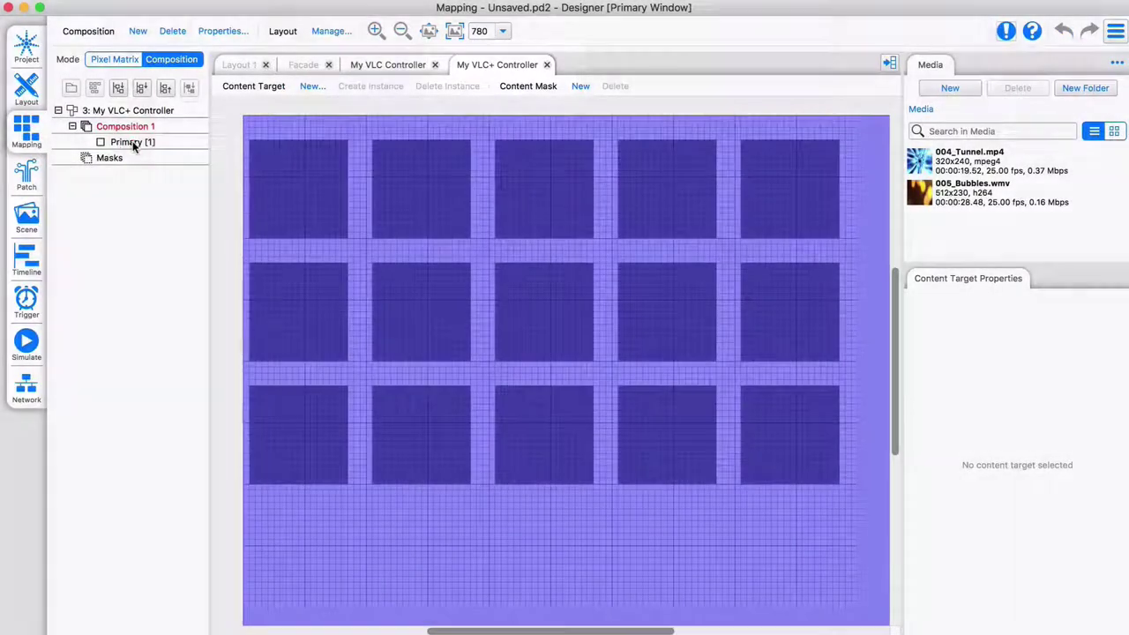
left_click(132, 143)
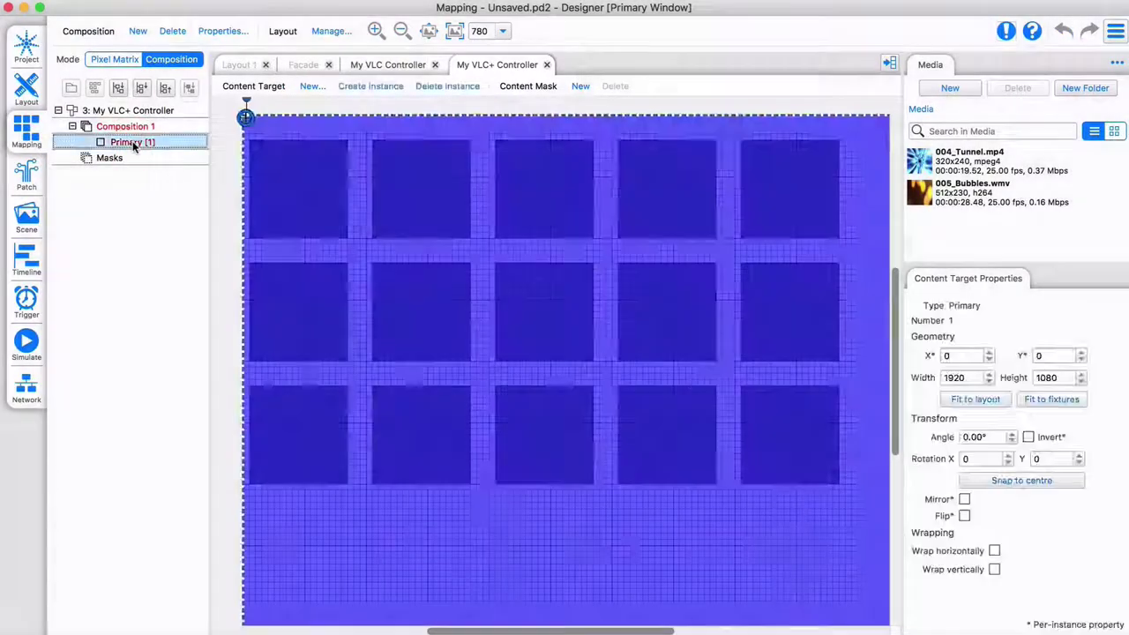
left_click(1052, 400)
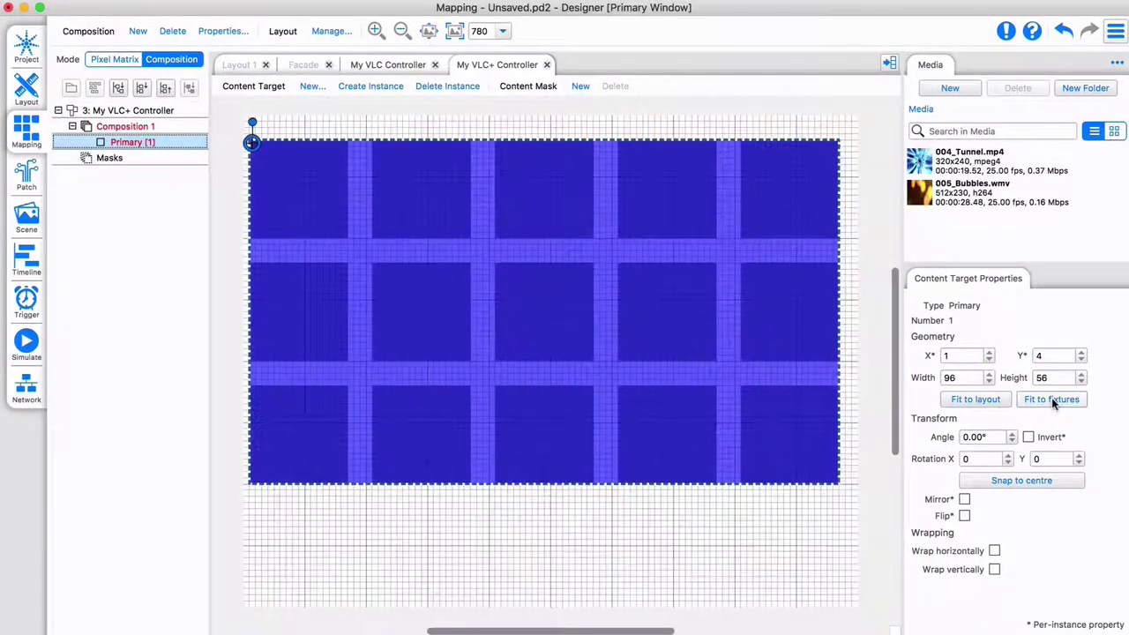
Add a Secondary content target about 60 by 40 to Composition 1, covering the middle three panels of the lower two rows.
left_click(310, 86)
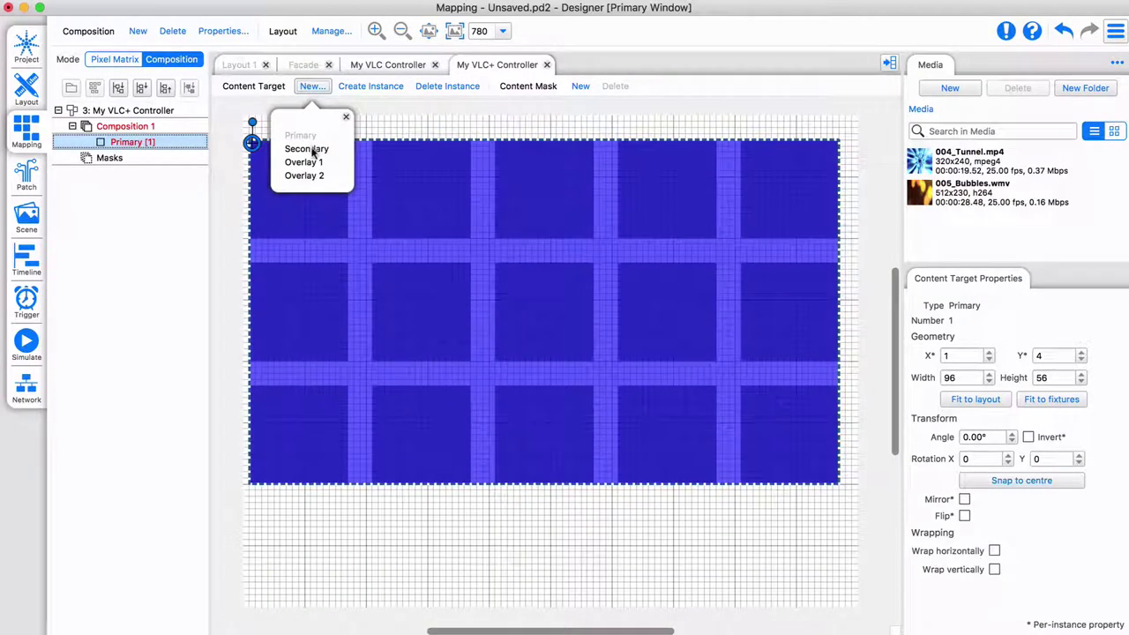
left_click(314, 151)
left_click(386, 267)
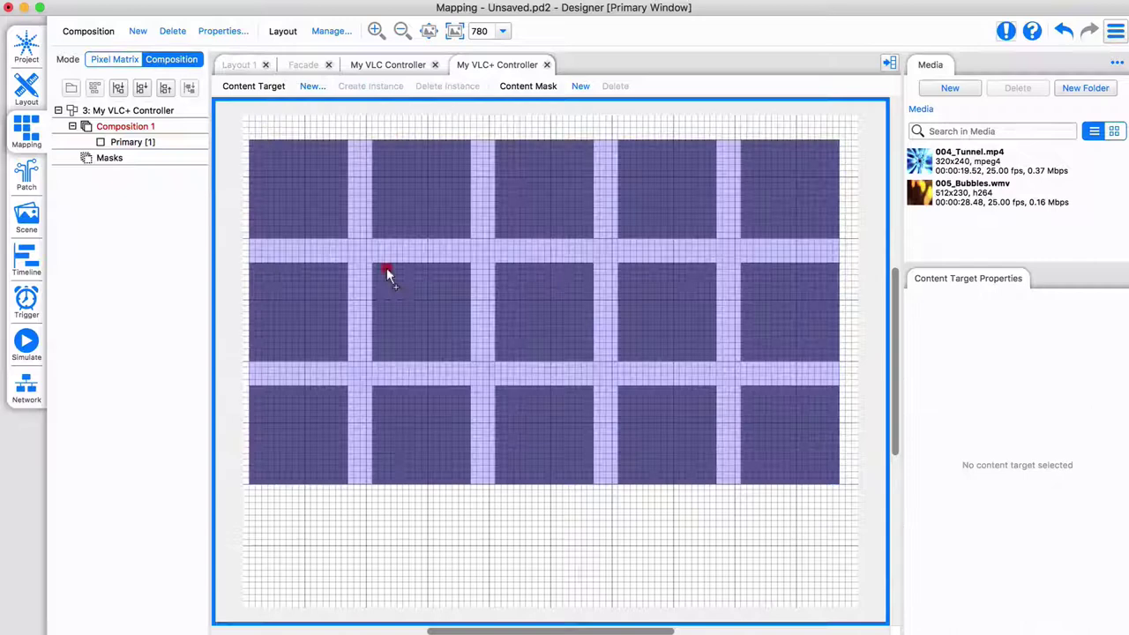
left_click_drag(386, 267, 730, 500)
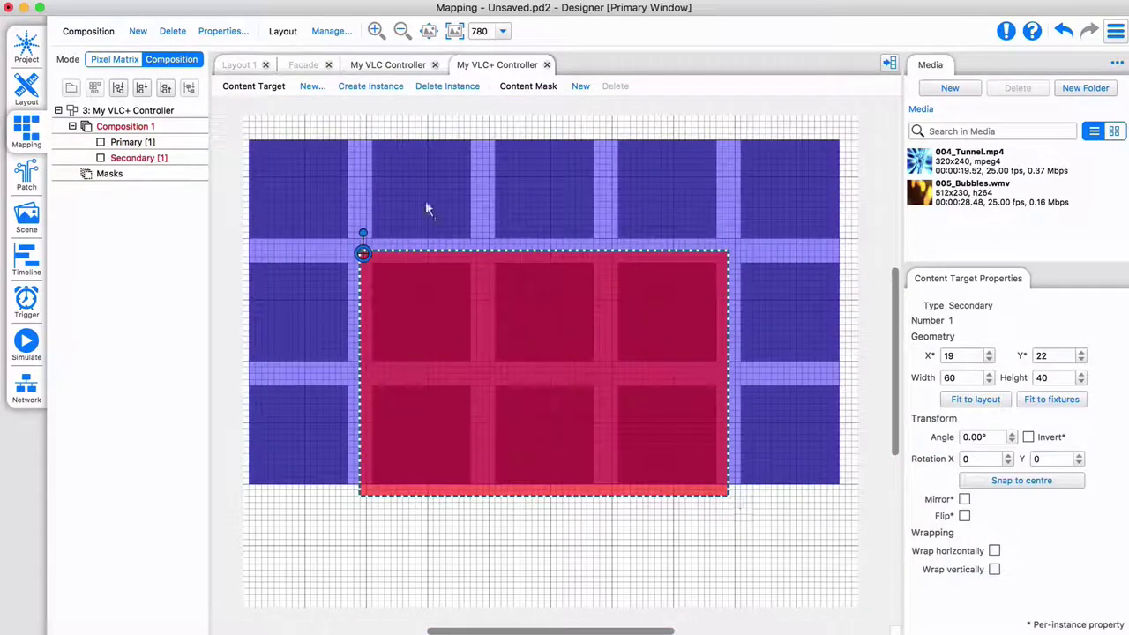
left_click(309, 87)
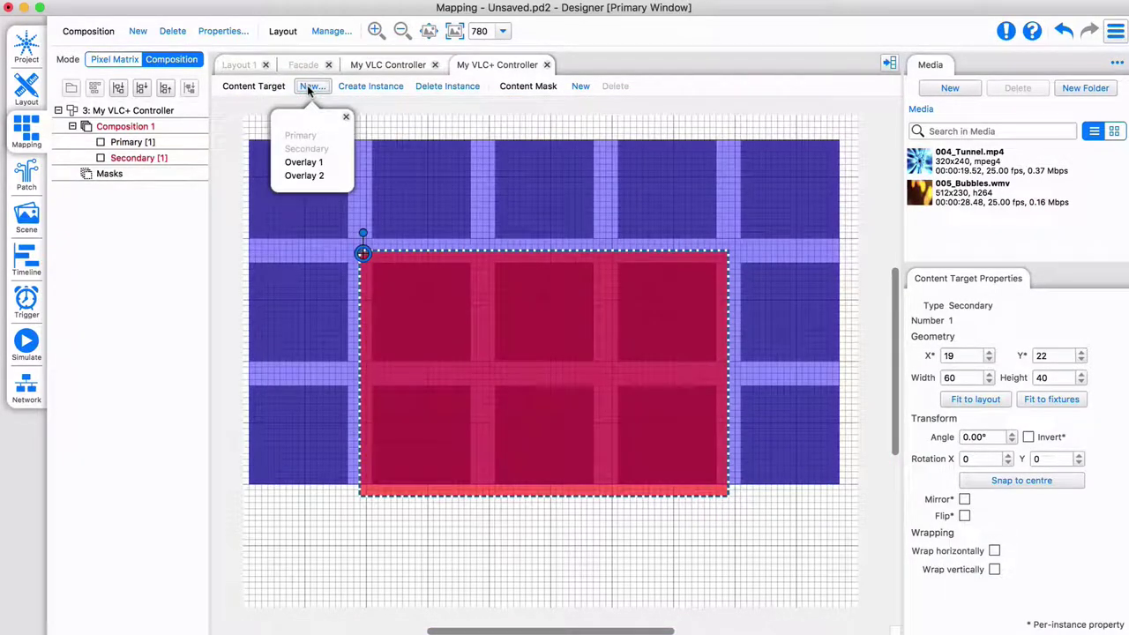
left_click(307, 86)
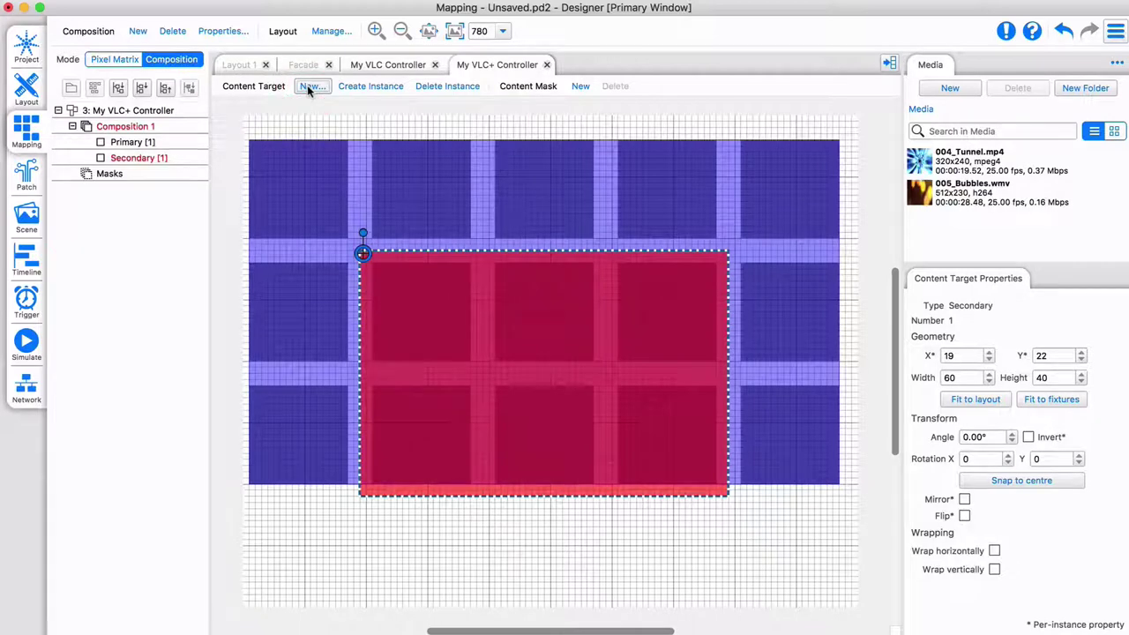
Create a second composition with a Primary content target about 49 by 58 over the left half of the panels.
left_click(137, 32)
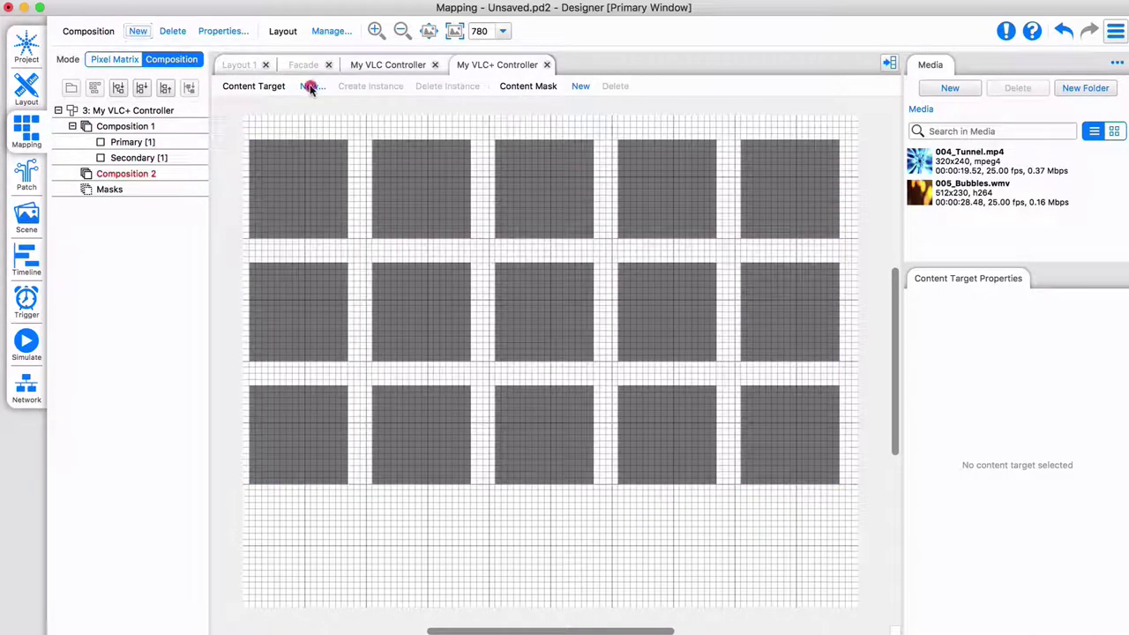
left_click(308, 88)
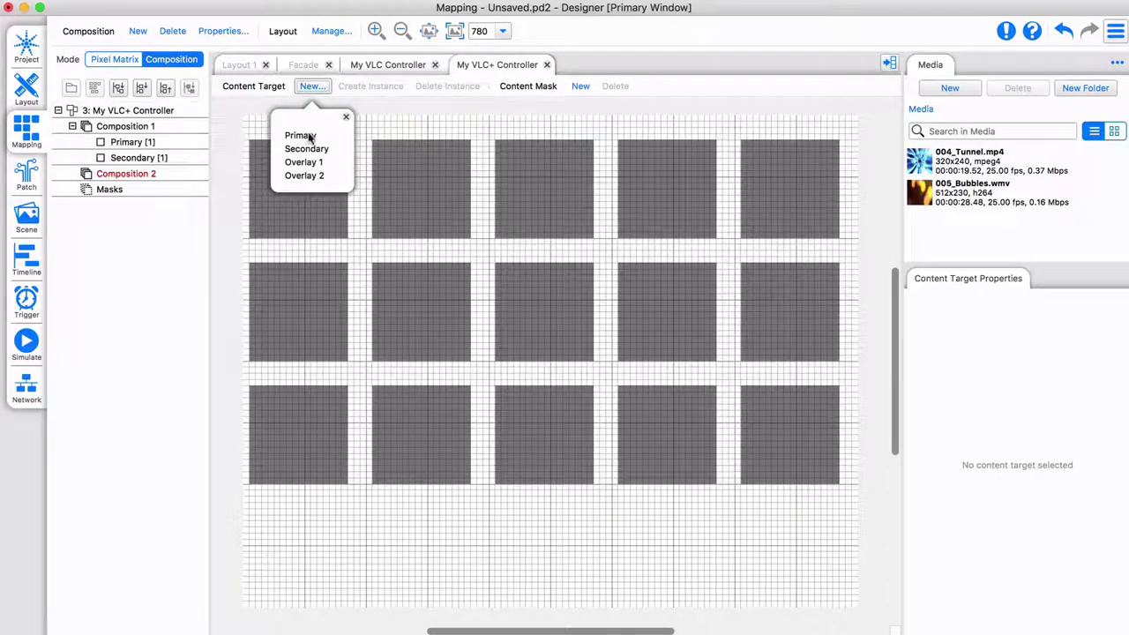
left_click(309, 137)
left_click_drag(245, 135, 547, 492)
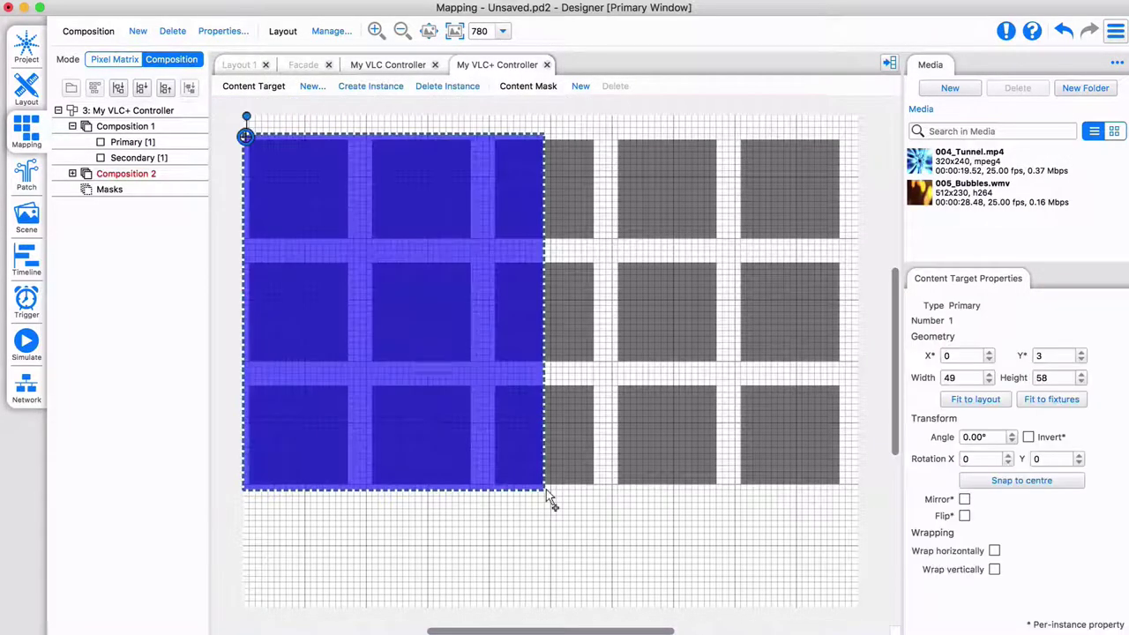
Add a Secondary content target about 49 by 58 over the right half of the panels in Composition 2.
left_click(311, 87)
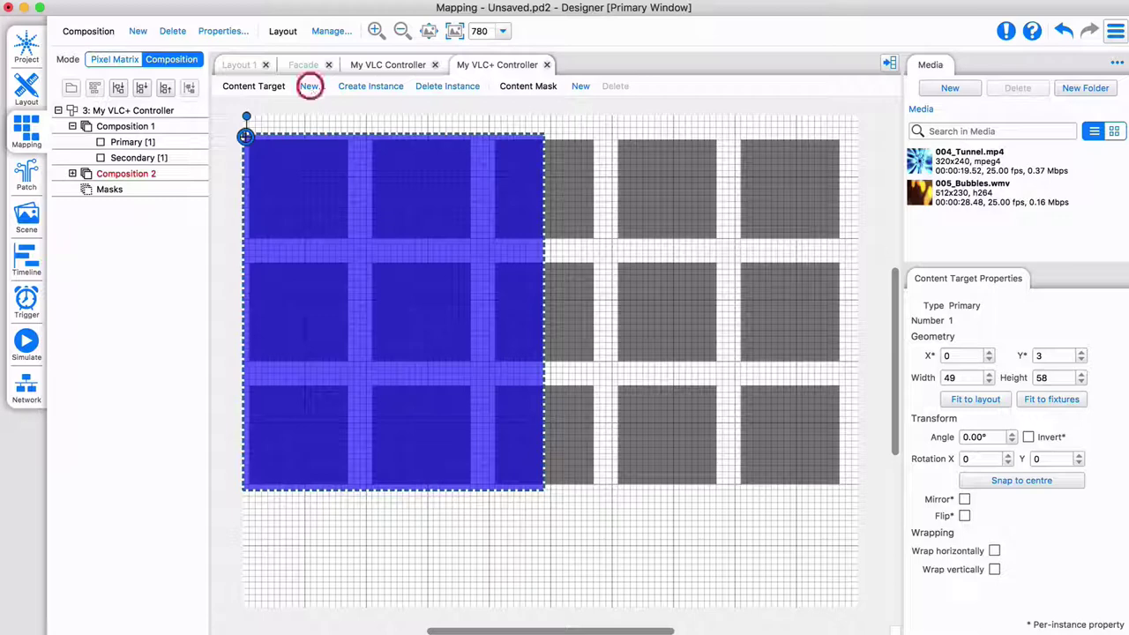
left_click(310, 149)
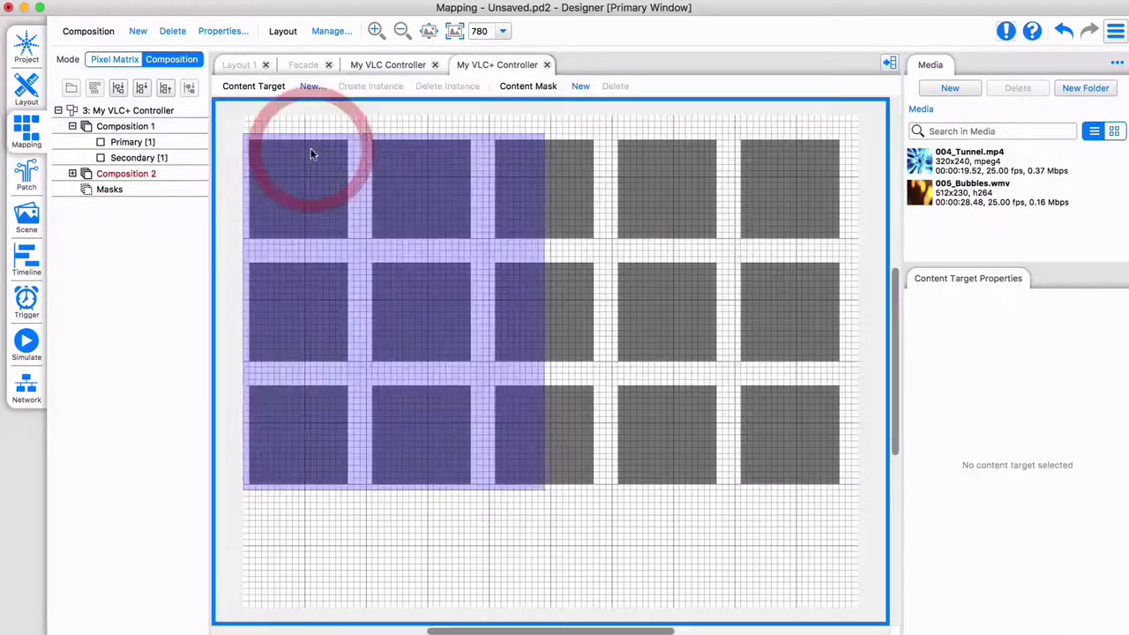
left_click_drag(547, 135, 846, 491)
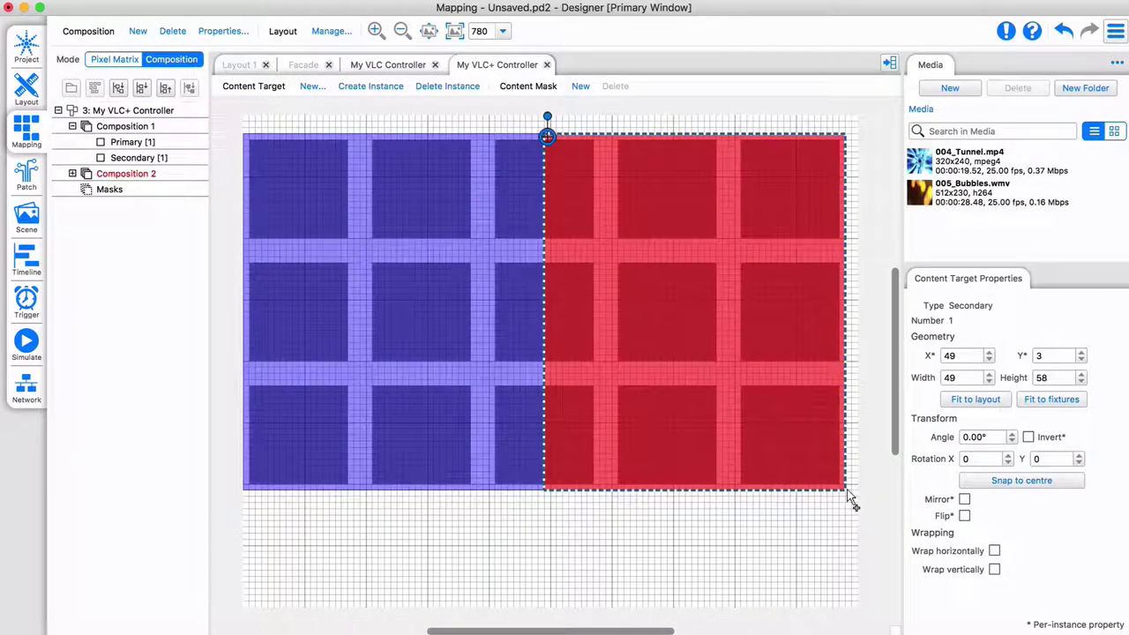
Draw a content mask about 20 by 20 over the bottom middle panel and lower its intensity gain to 0.60.
left_click(579, 86)
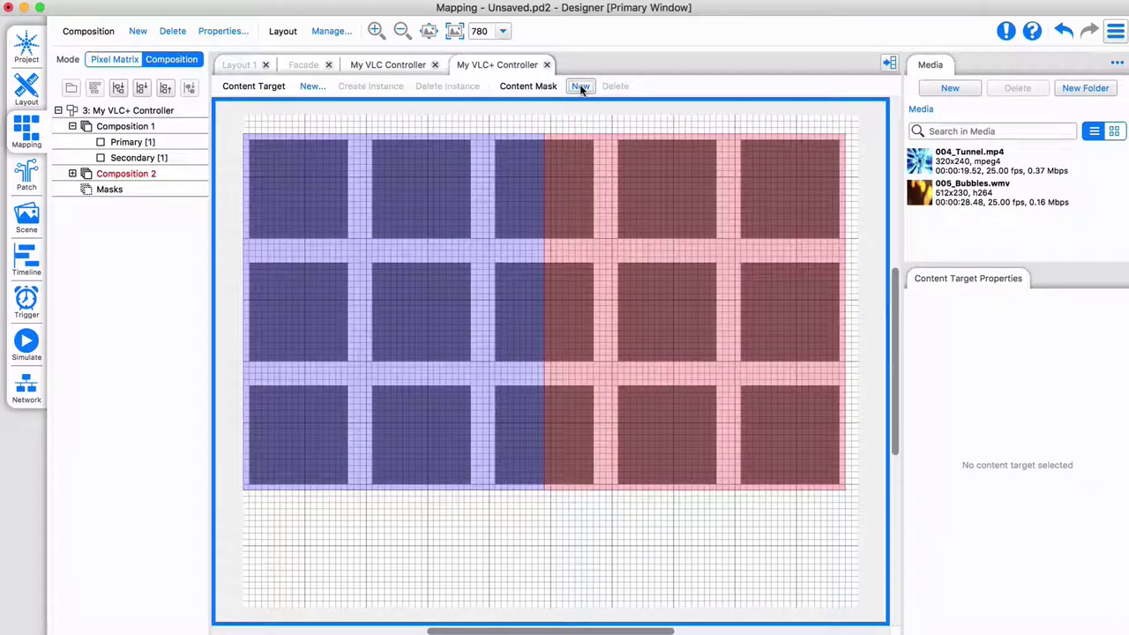
left_click_drag(482, 373, 606, 497)
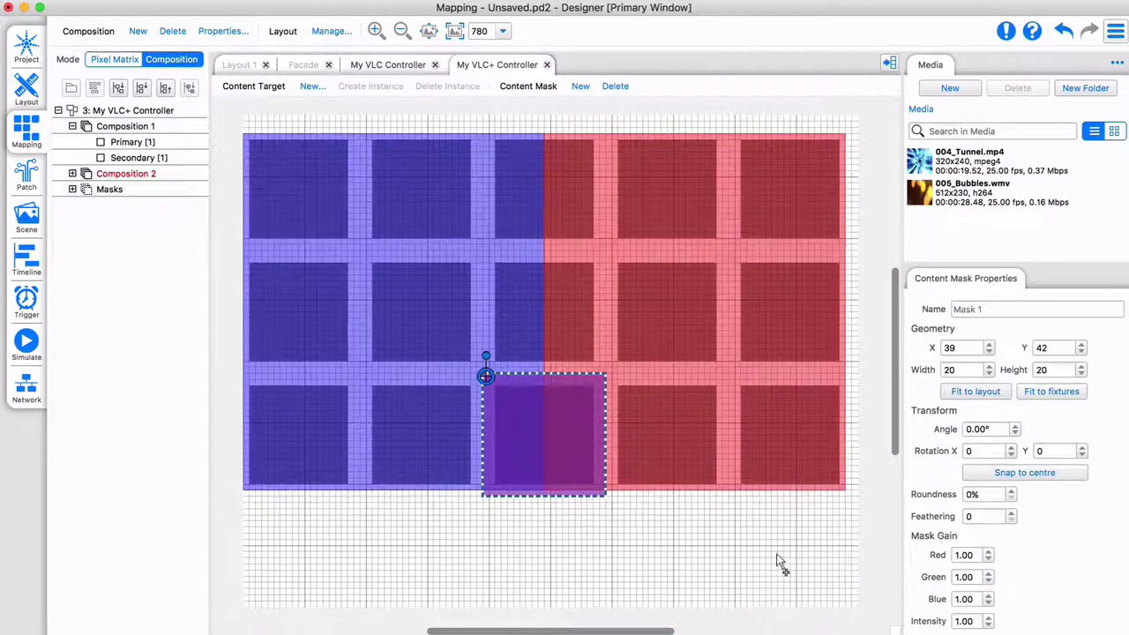
left_click(988, 625)
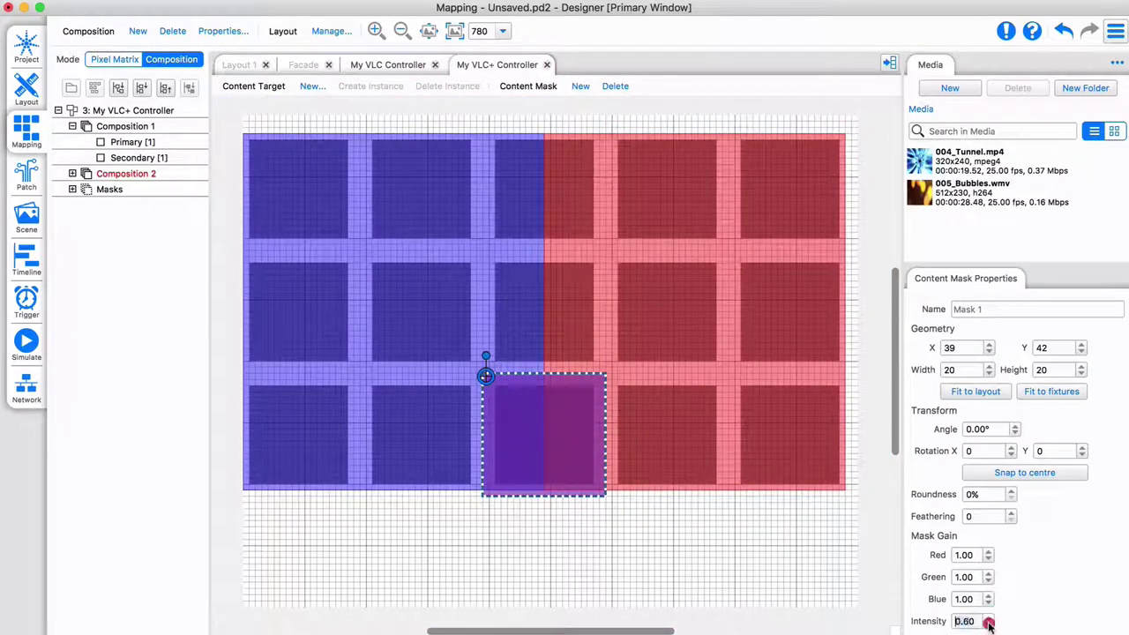
Place 005_Bubbles.wmv at the start of the My VLC+ Controller row in Timeline 1 and set its length to 10 seconds.
left_click(988, 625)
left_click(27, 261)
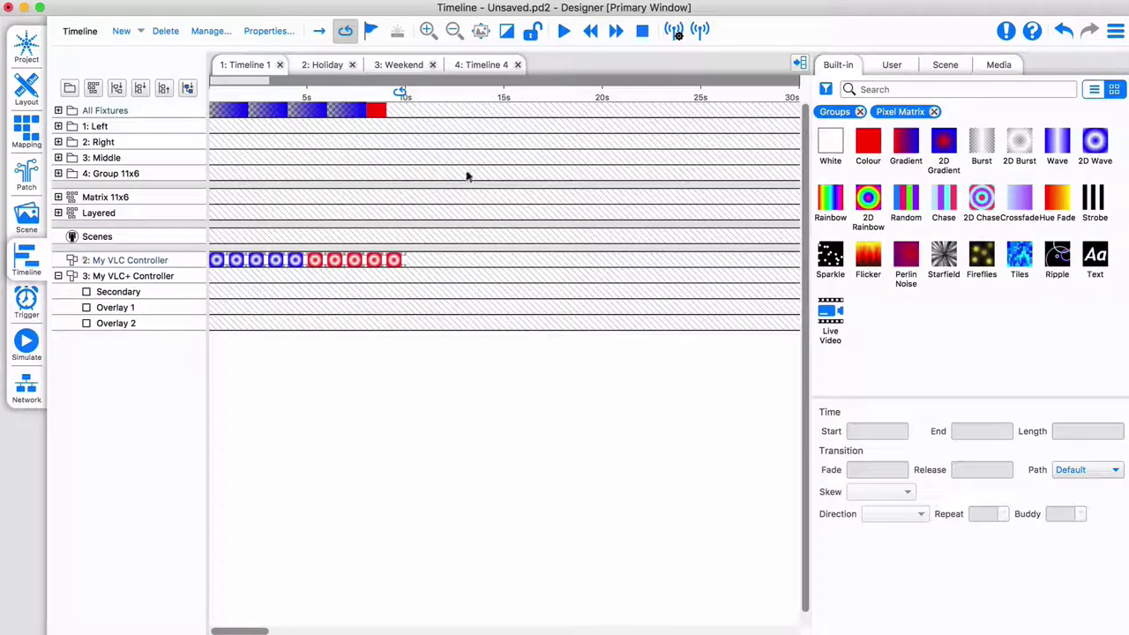
left_click(1001, 67)
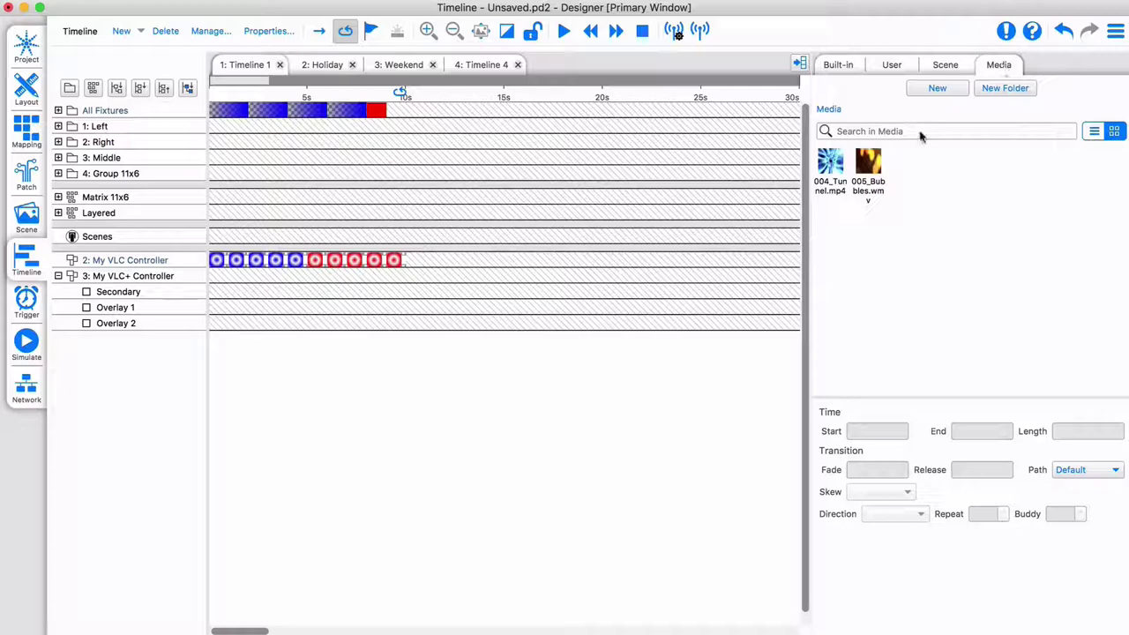
left_click_drag(869, 168, 217, 278)
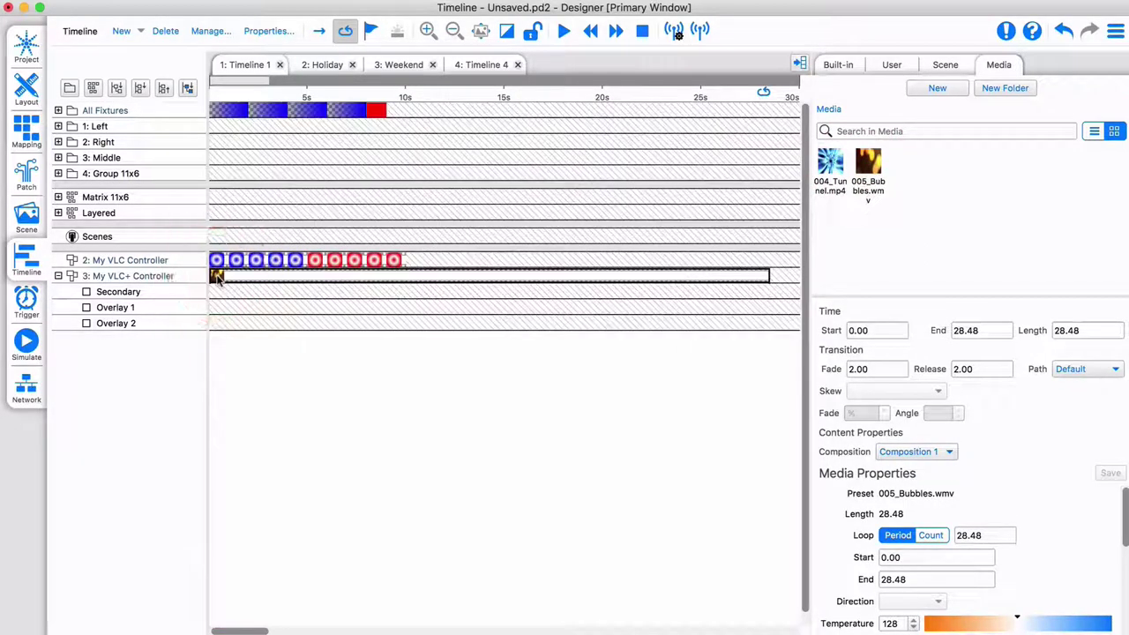
double_click(1061, 331)
type("10")
key("Return")
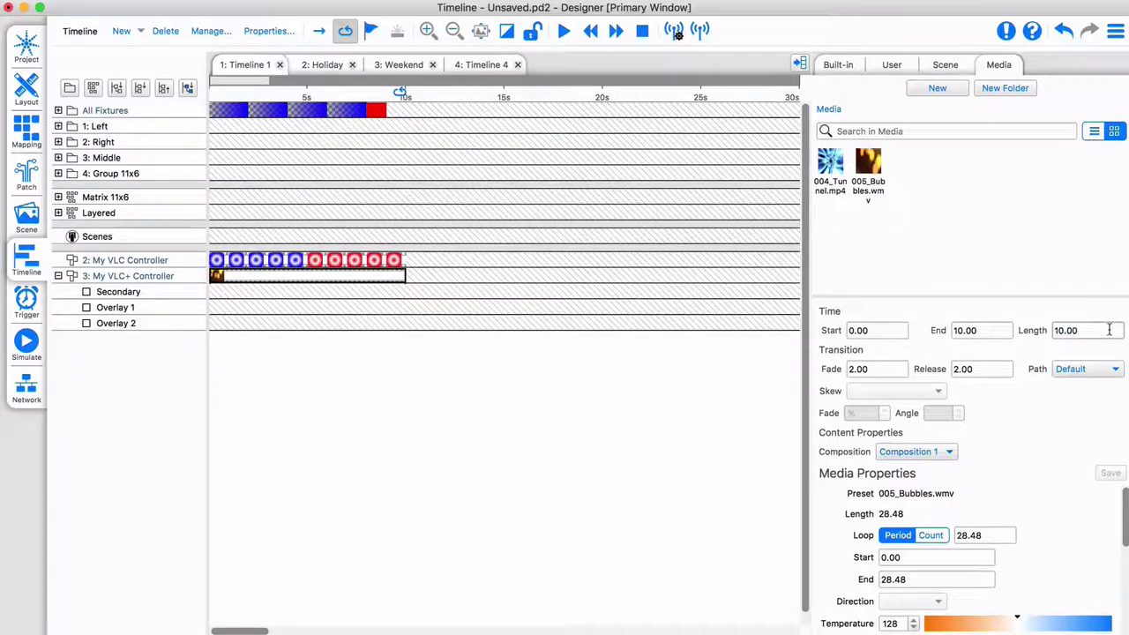
Place 004_Tunnel.mp4 at the start of the VLC+ controller's Secondary row and set its length to 10 seconds.
left_click_drag(842, 176, 217, 291)
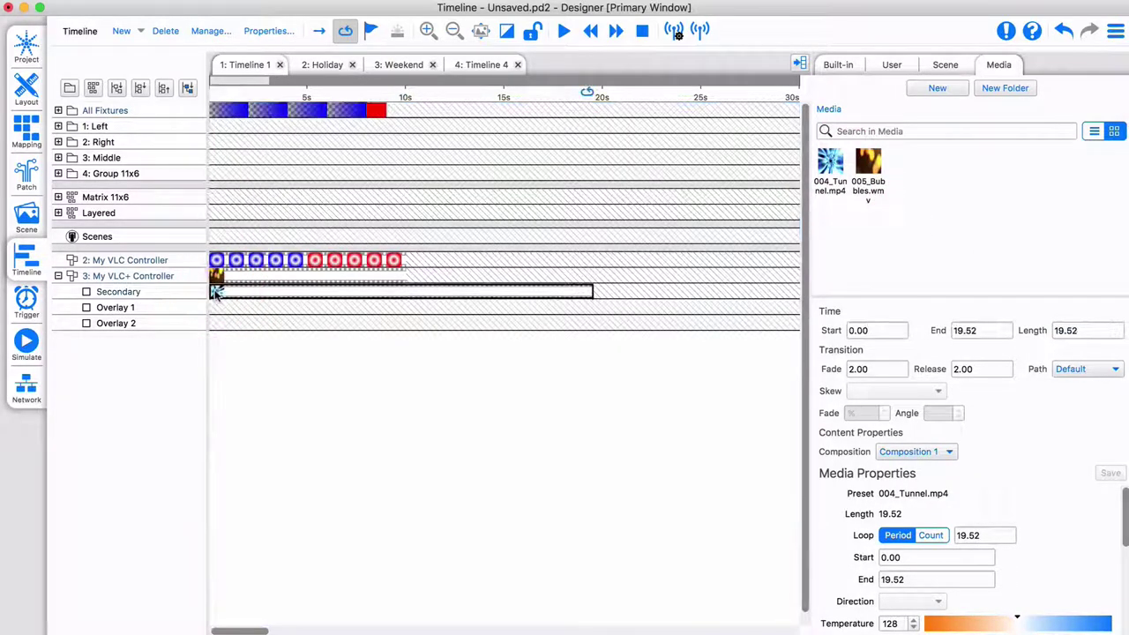
left_click(1081, 331)
double_click(1081, 330)
type("10")
key("Return")
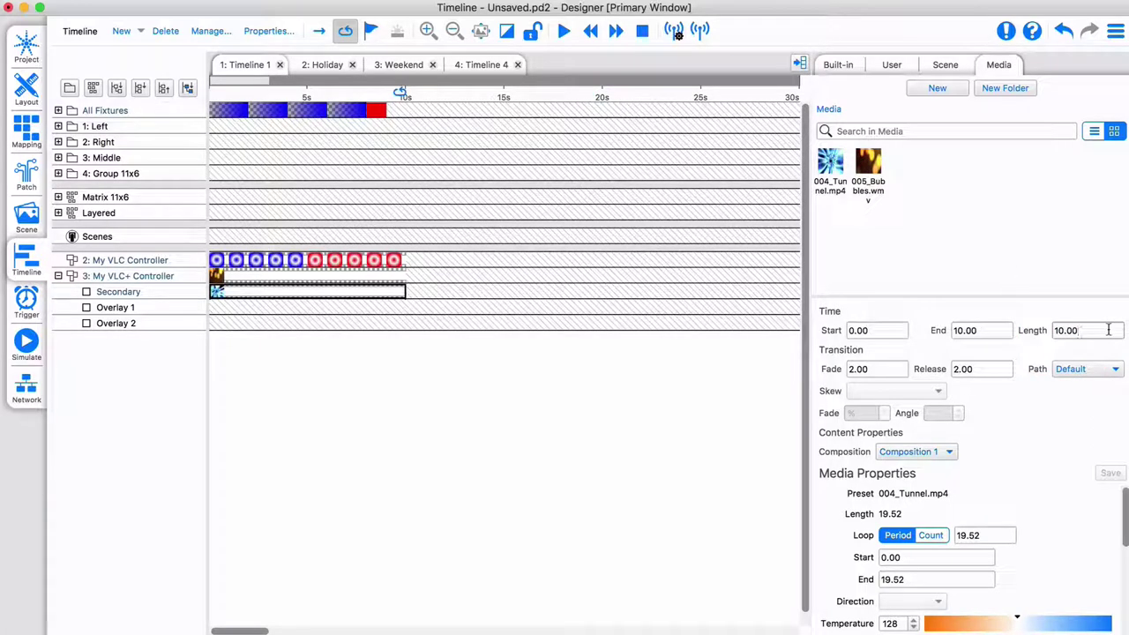
Set Timeline 1 to hold at its end and play it in the simulation on the My VLC+ Controller layout.
left_click(319, 30)
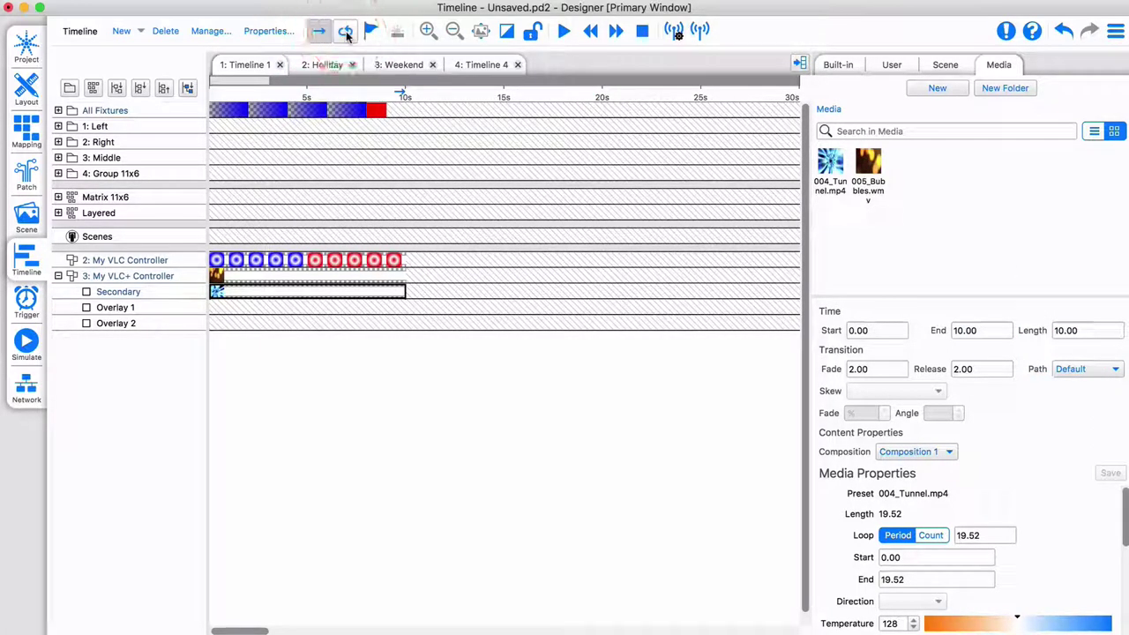
left_click(26, 345)
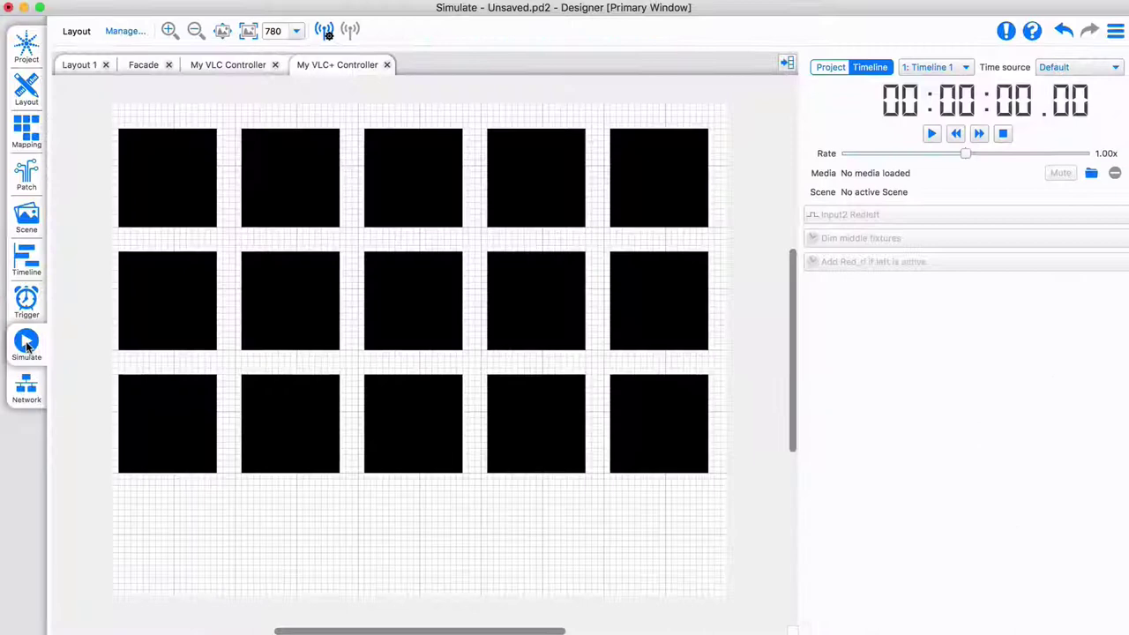
left_click(931, 133)
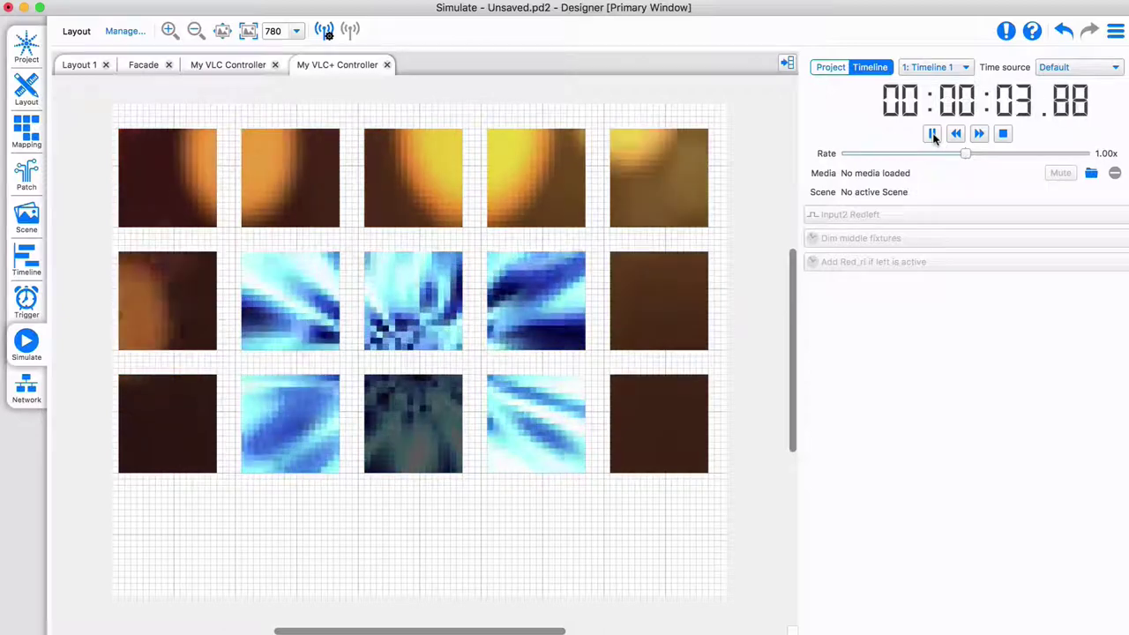
Add a Start Timeline action for Timeline 1 to the Startup Blue trigger.
left_click(26, 301)
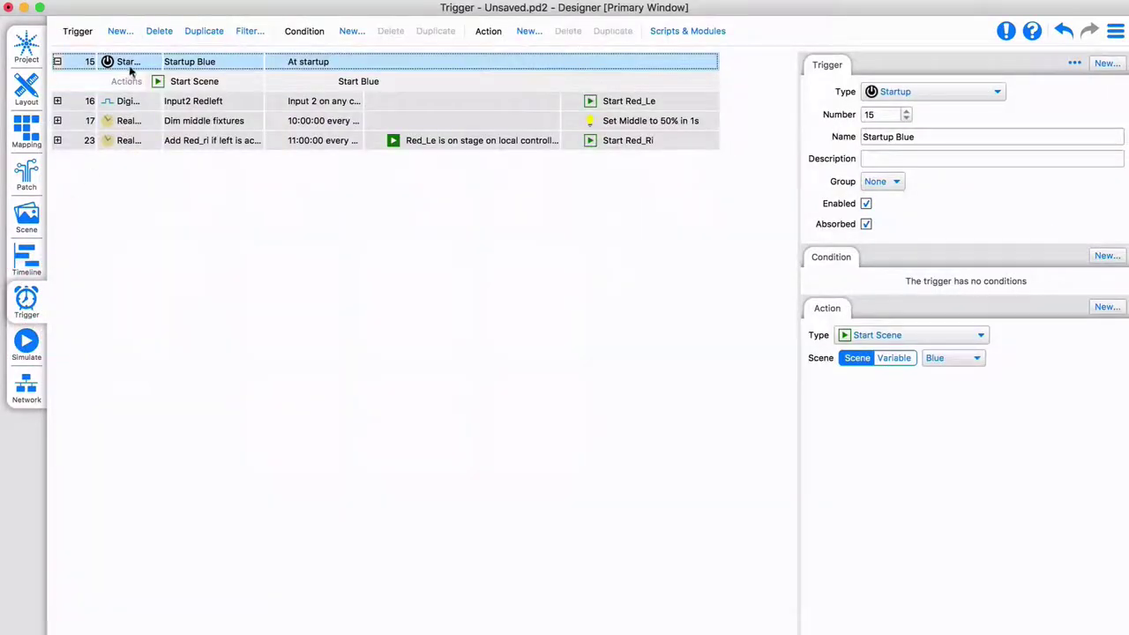
left_click(527, 31)
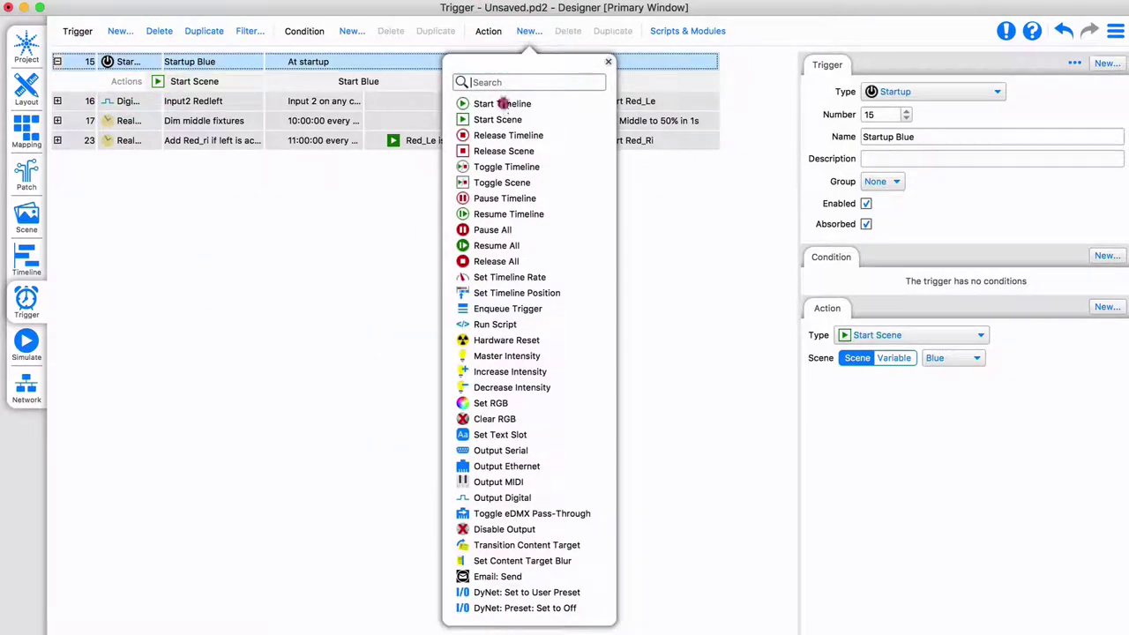
left_click(504, 104)
left_click(985, 359)
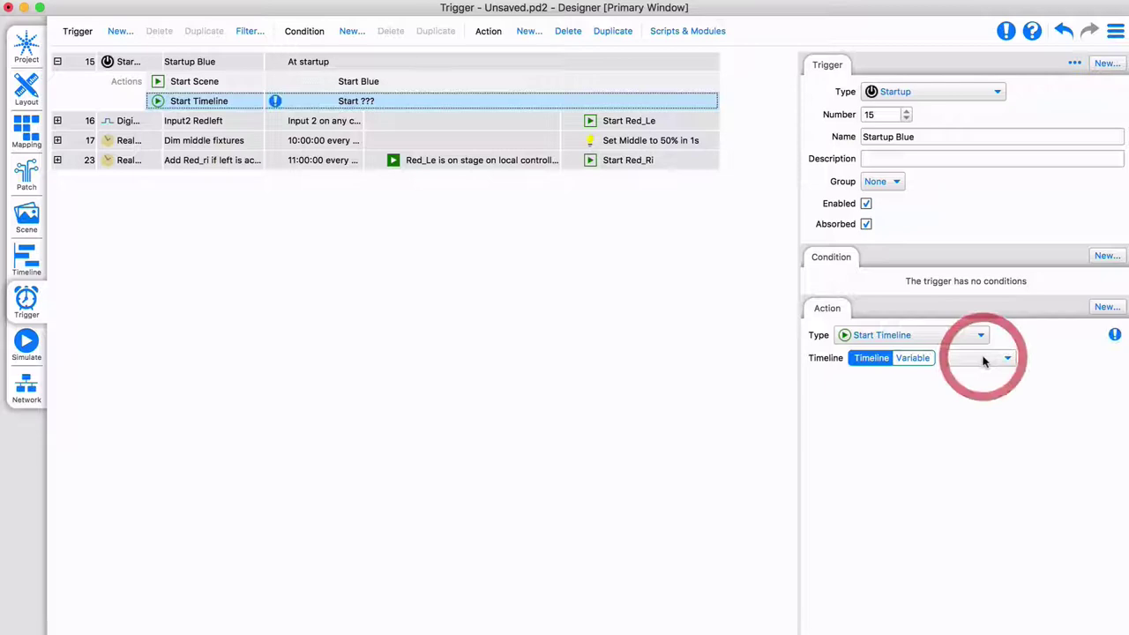
left_click(974, 358)
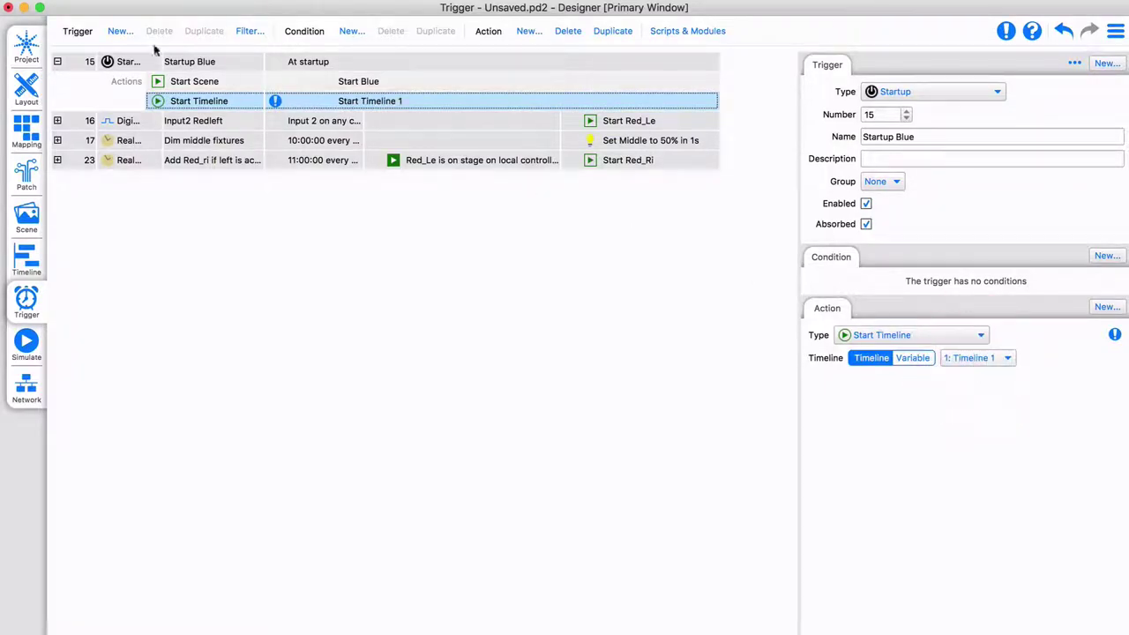
Create a Soft trigger with a Transition Content Target action.
left_click(119, 31)
left_click(89, 120)
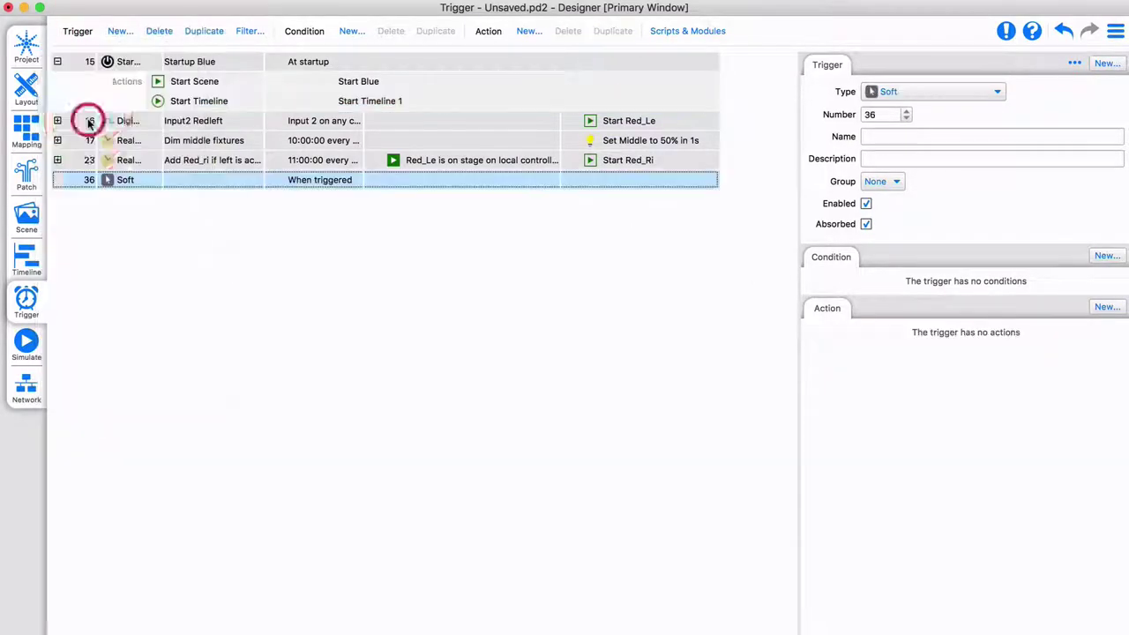
left_click(527, 32)
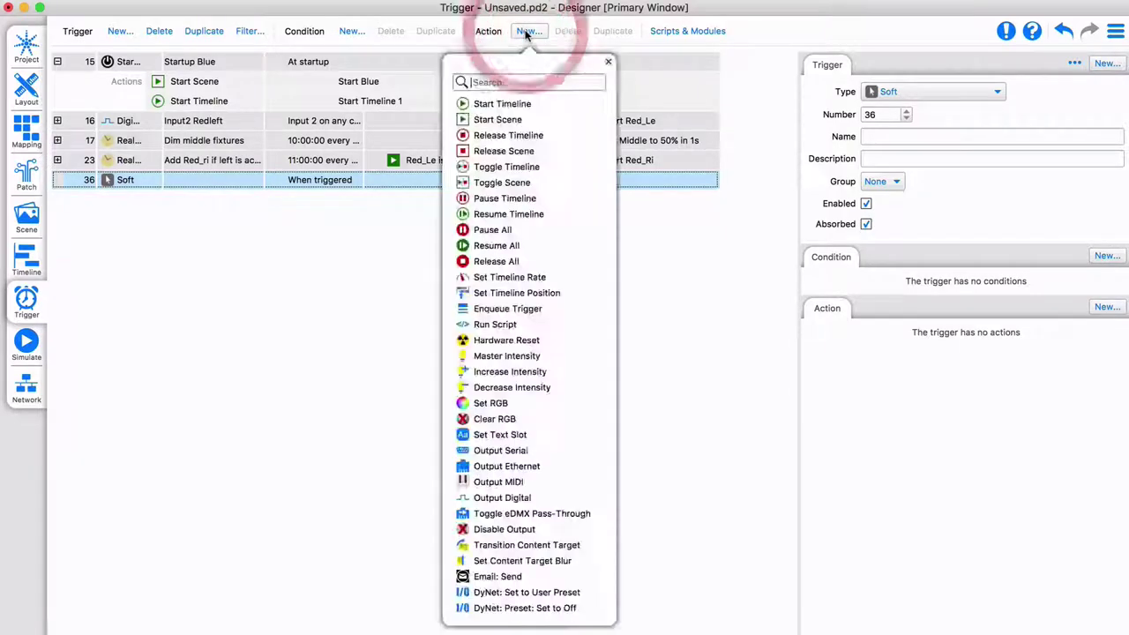
left_click(520, 545)
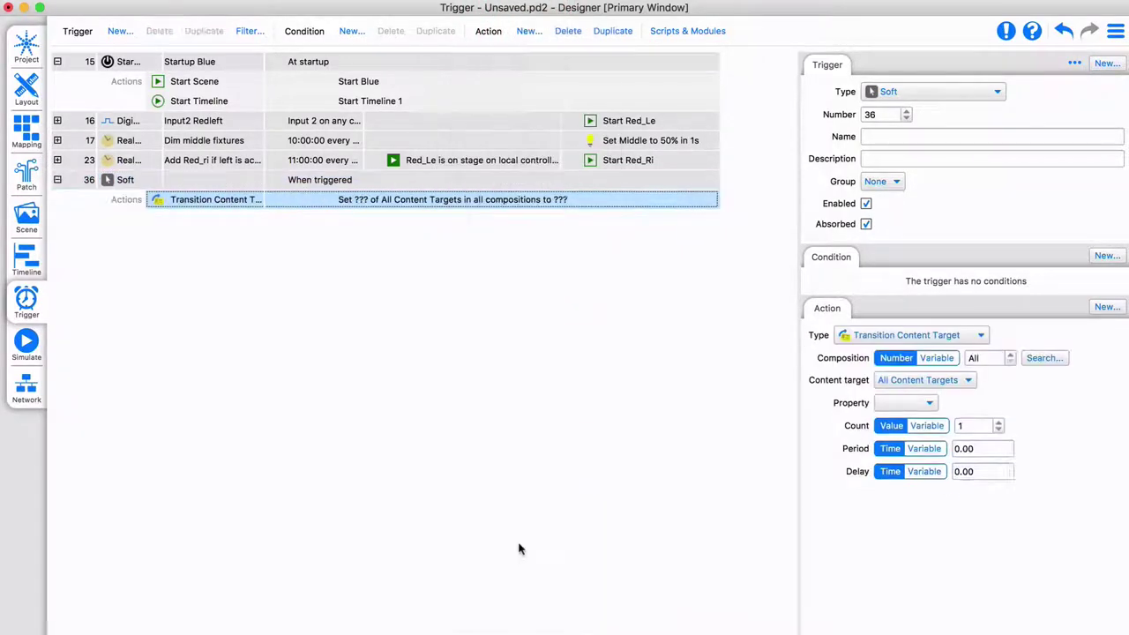
Set the transition to move the Secondary target of composition 1 to an X Position offset of -20 pixels over a 2-second period.
left_click(1011, 359)
left_click(968, 378)
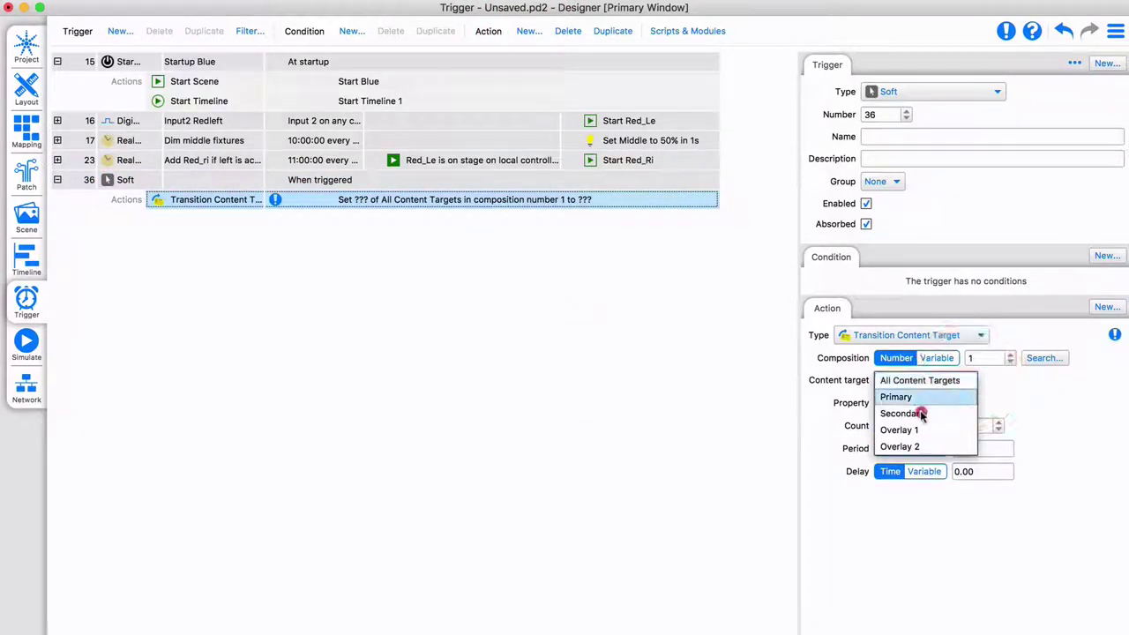
left_click(917, 414)
left_click(923, 403)
left_click(909, 419)
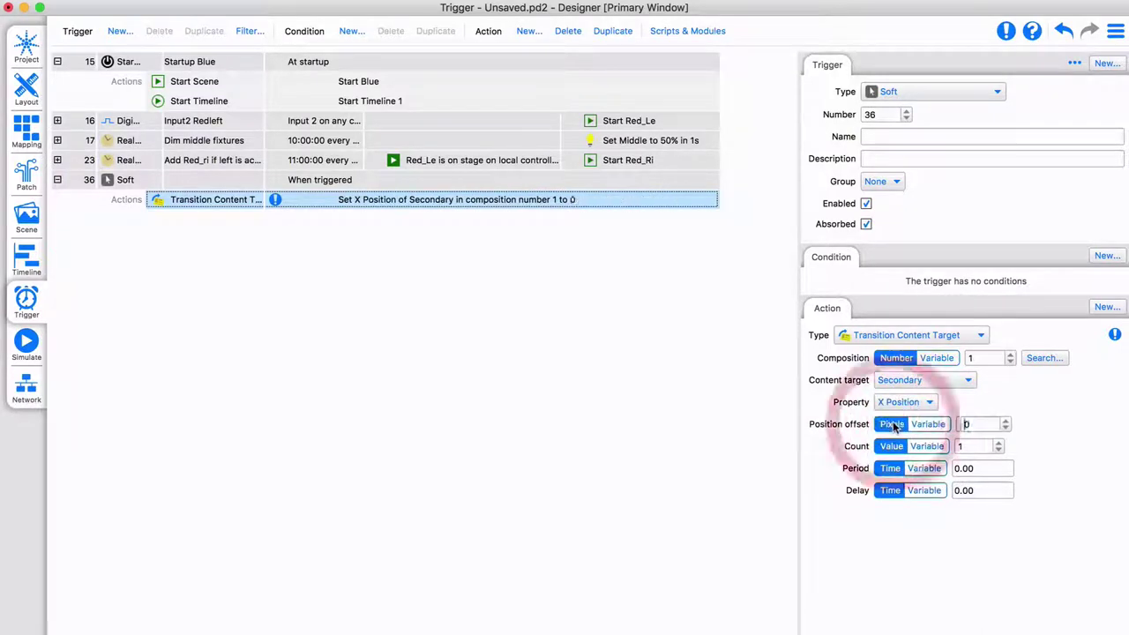
type("-20")
left_click(960, 467)
type("2.00")
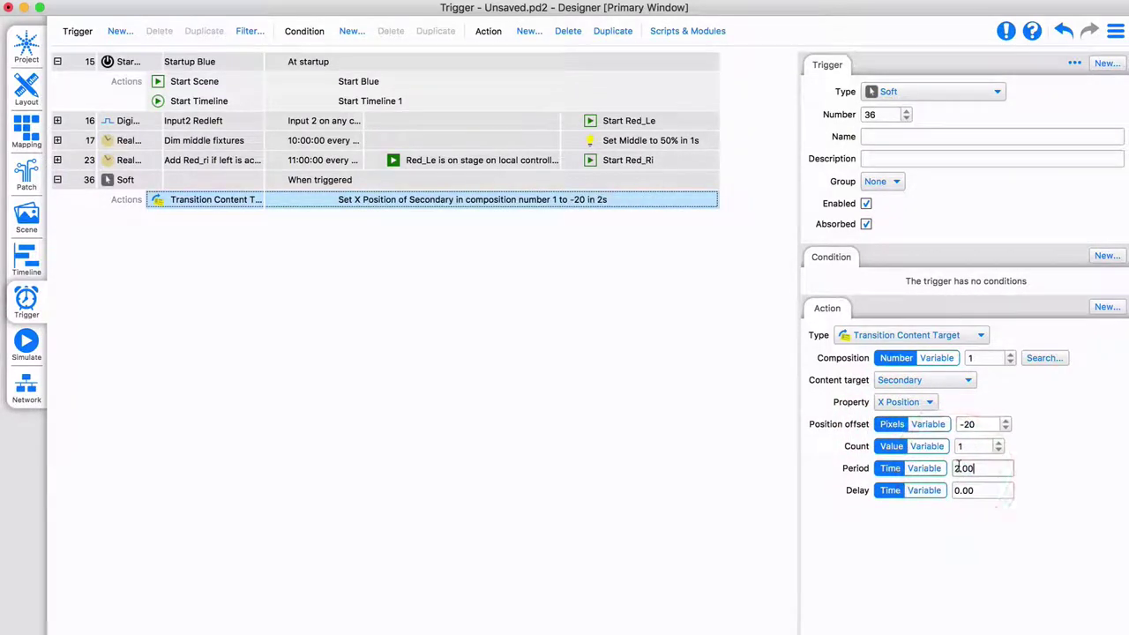
Show the trigger's advanced controller options and assign the transition action to My VLC+ Controller.
left_click(1074, 63)
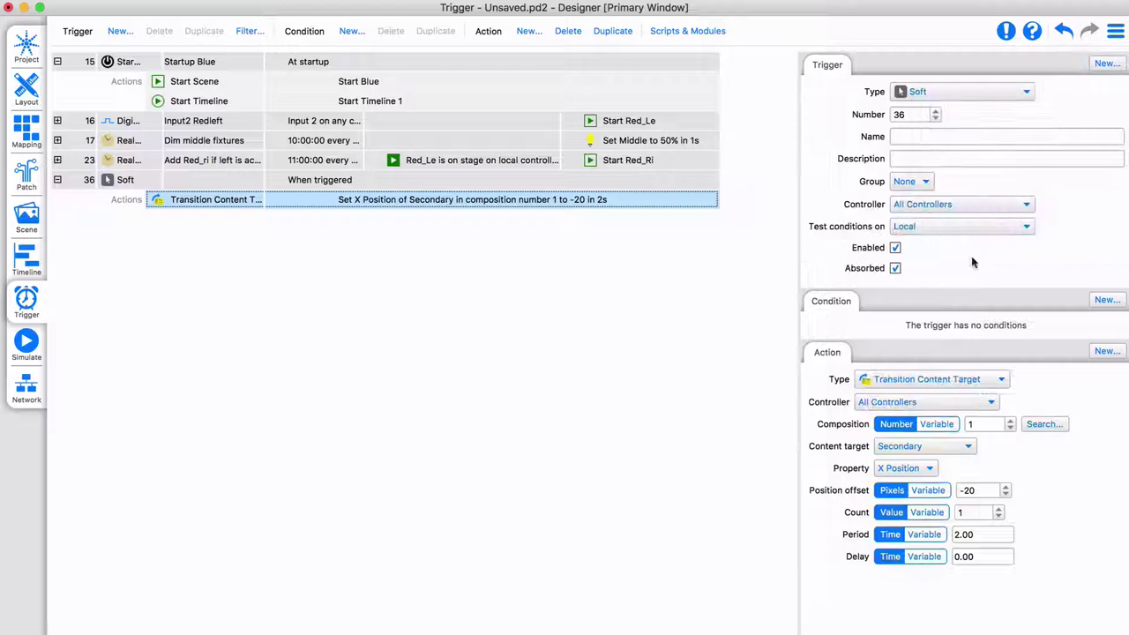
left_click(984, 403)
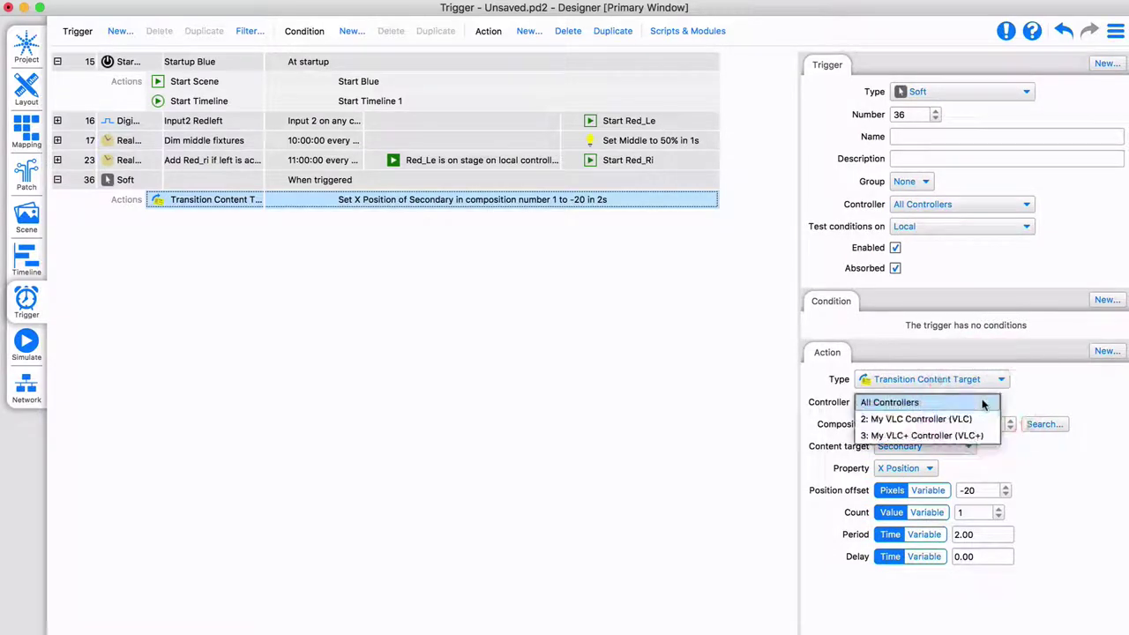
left_click(929, 436)
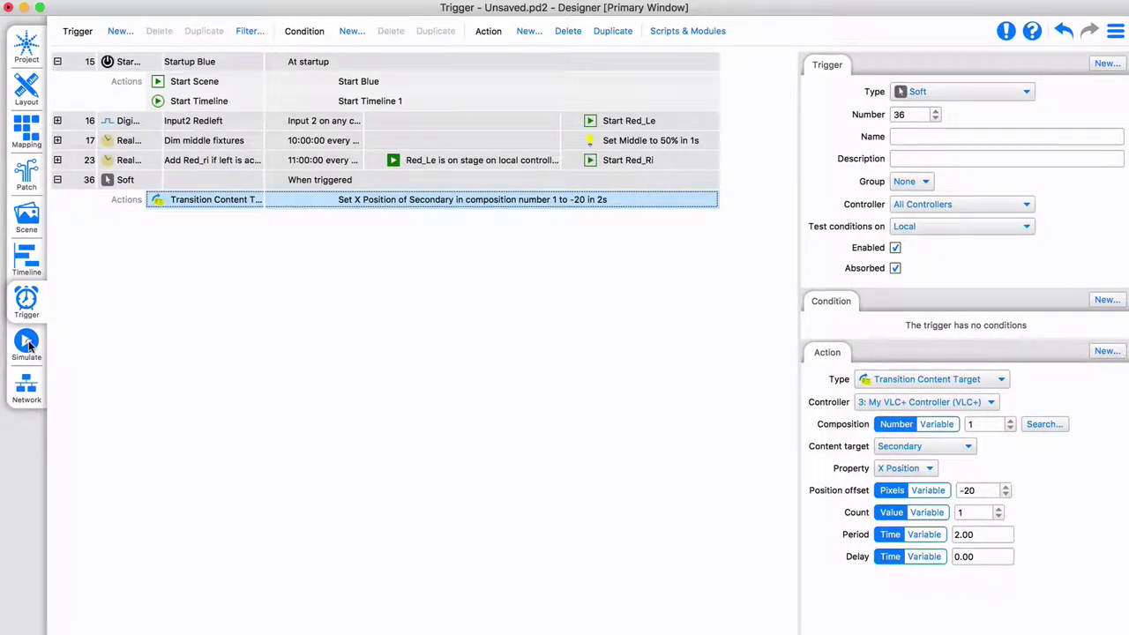
Simulate the whole project and fire the soft trigger to check the Secondary target's sideways move.
left_click(26, 342)
left_click(829, 68)
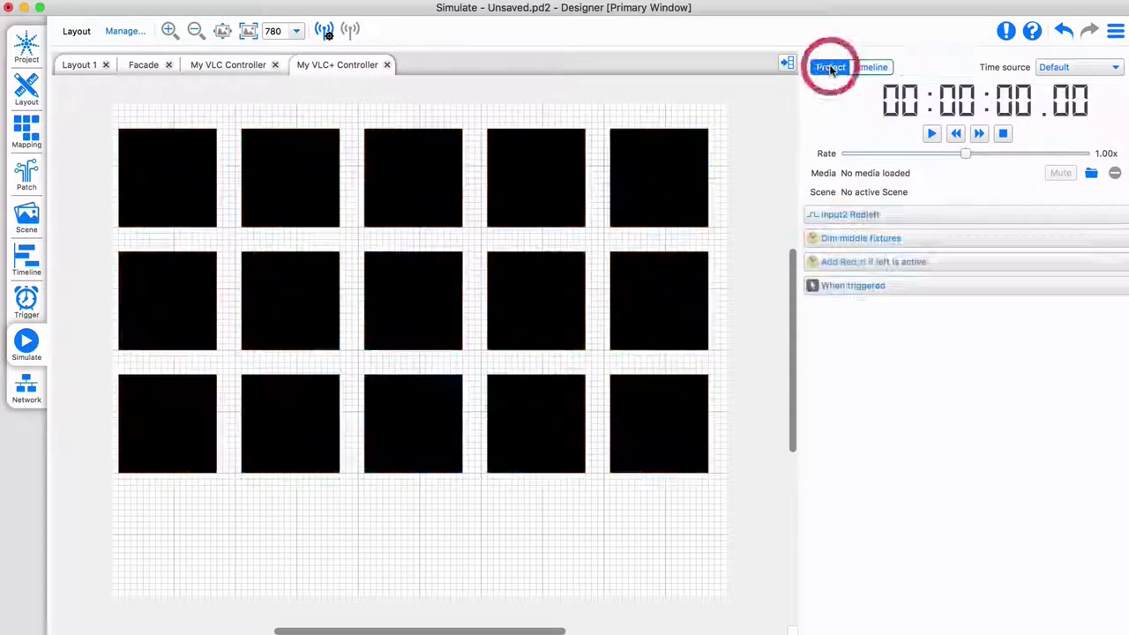
left_click(932, 134)
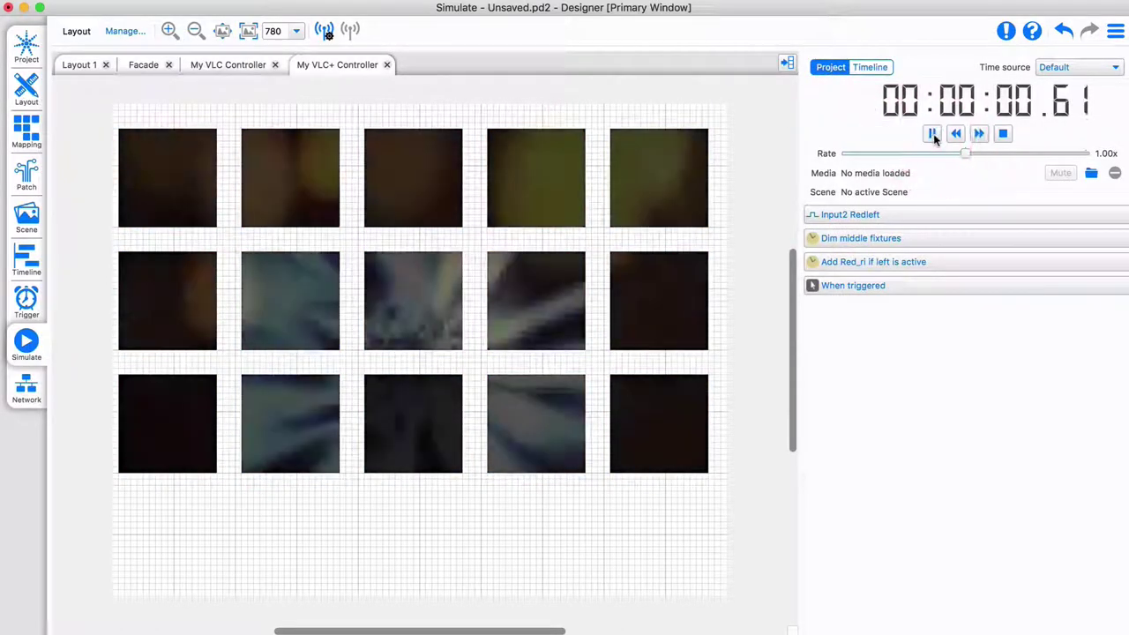
left_click(860, 286)
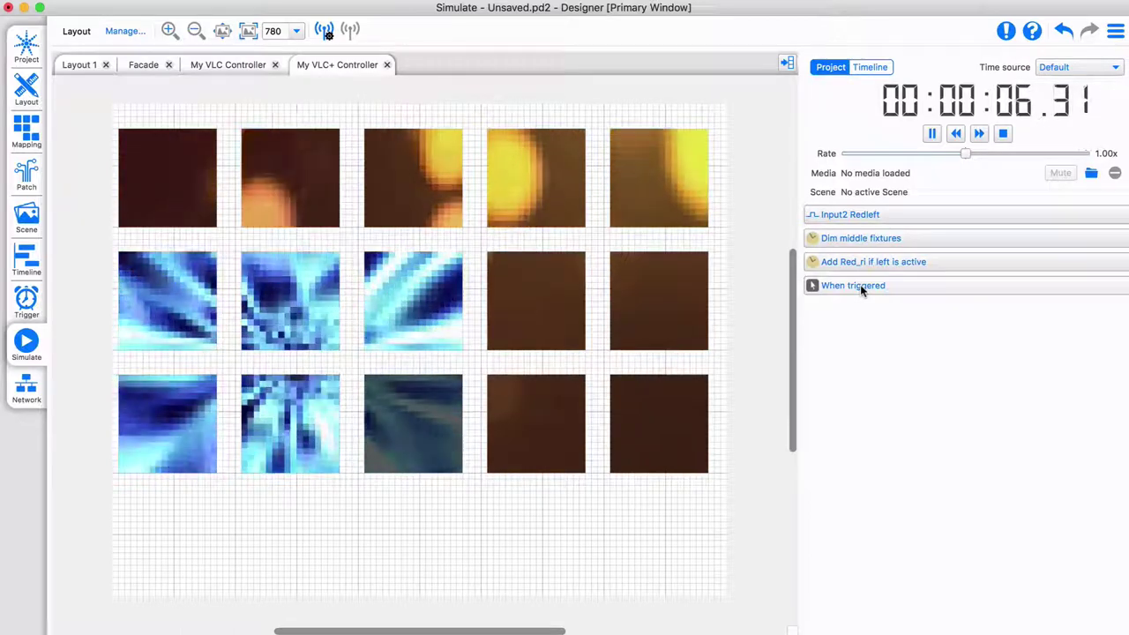
Duplicate the soft trigger and change the copy's transition property to Rotation with a 30-degree offset.
left_click(29, 302)
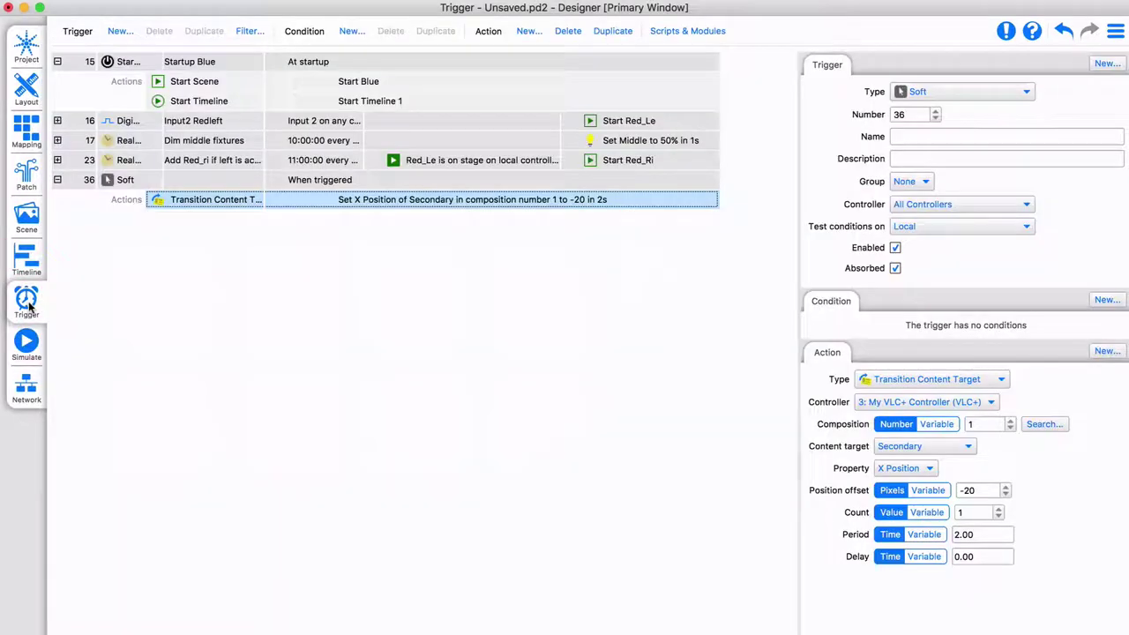
left_click(128, 181)
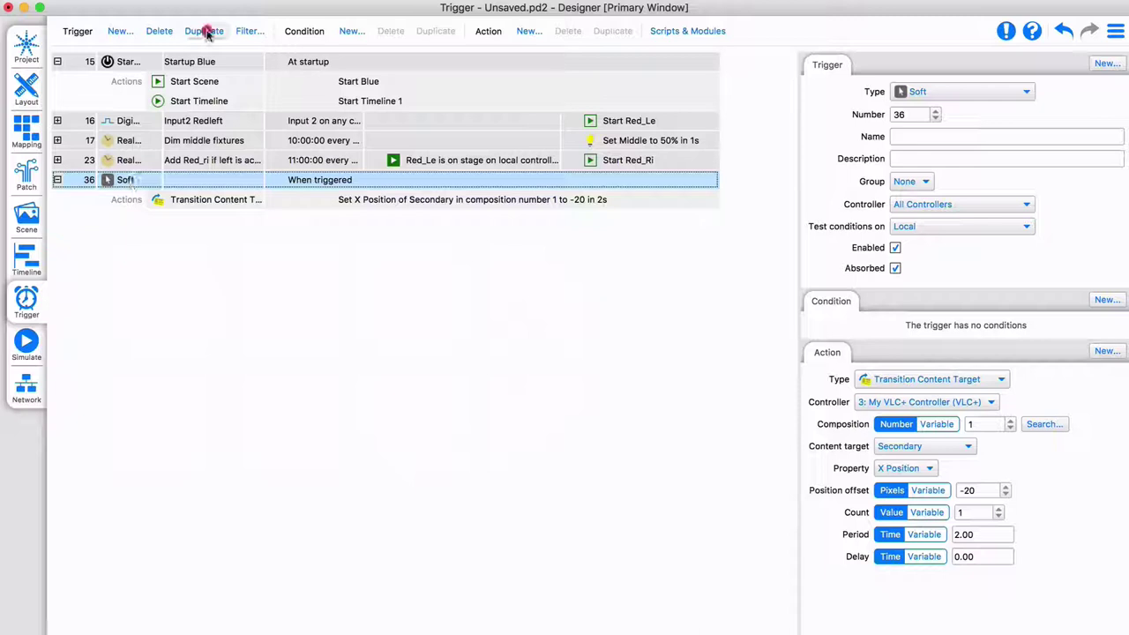
left_click(207, 32)
left_click(906, 468)
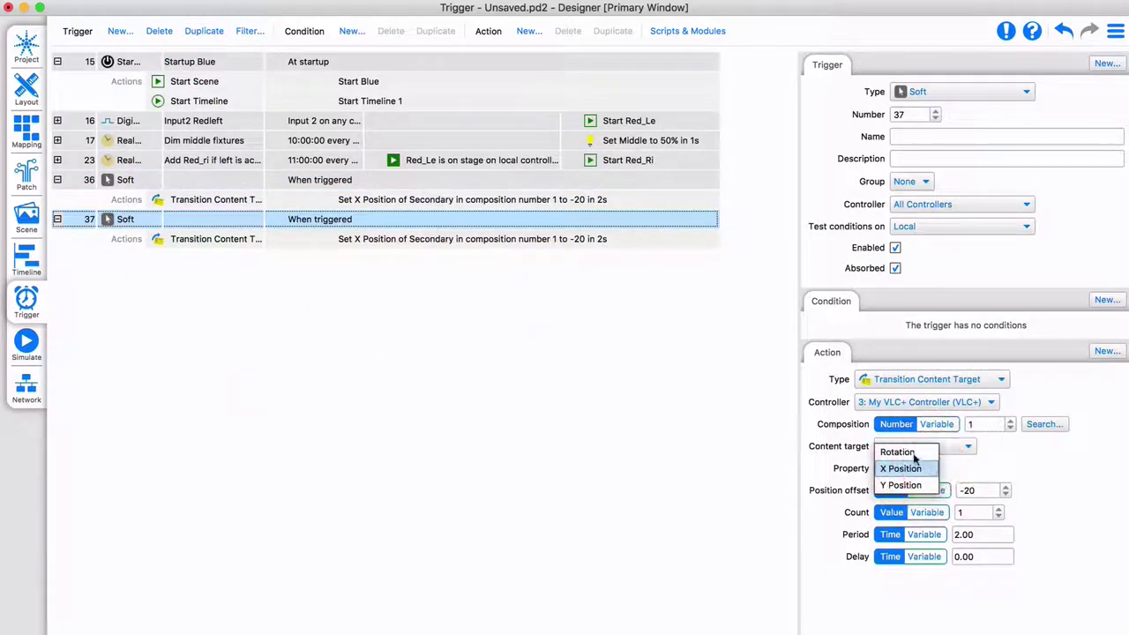
left_click(904, 448)
left_click(897, 491)
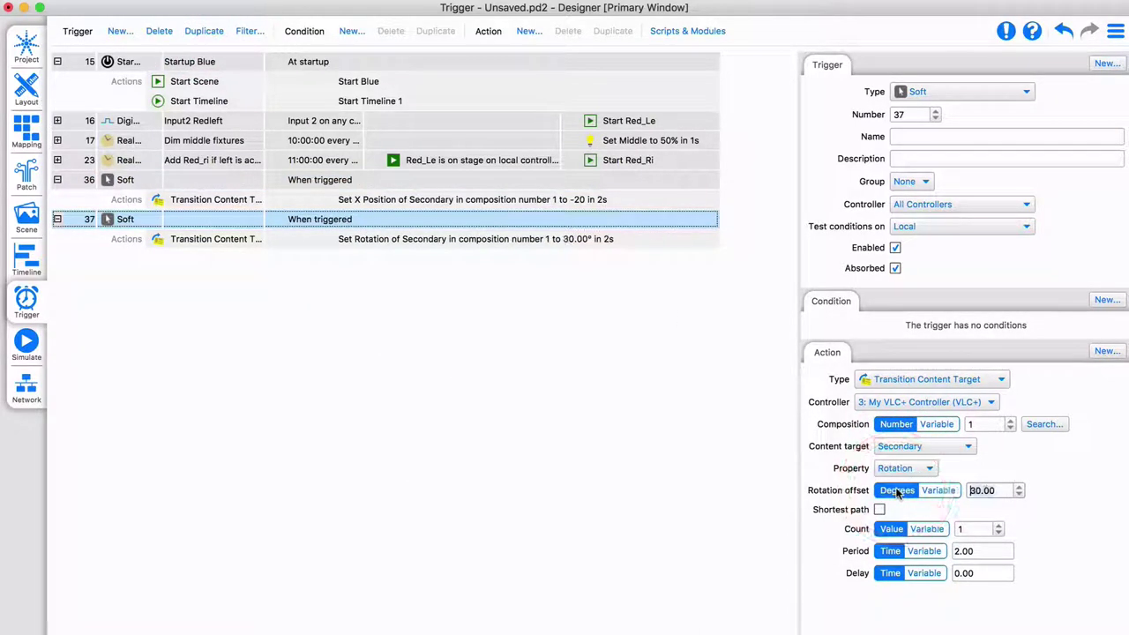
Return to the project simulation and fire the second soft trigger to check the Secondary target's rotation.
left_click(27, 344)
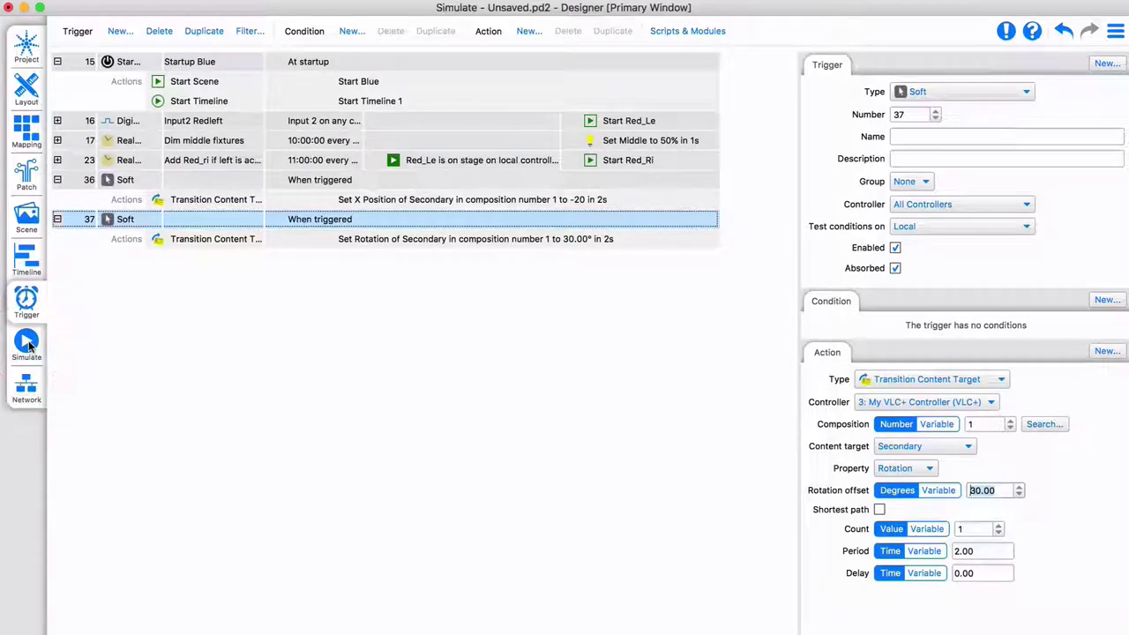
left_click(853, 309)
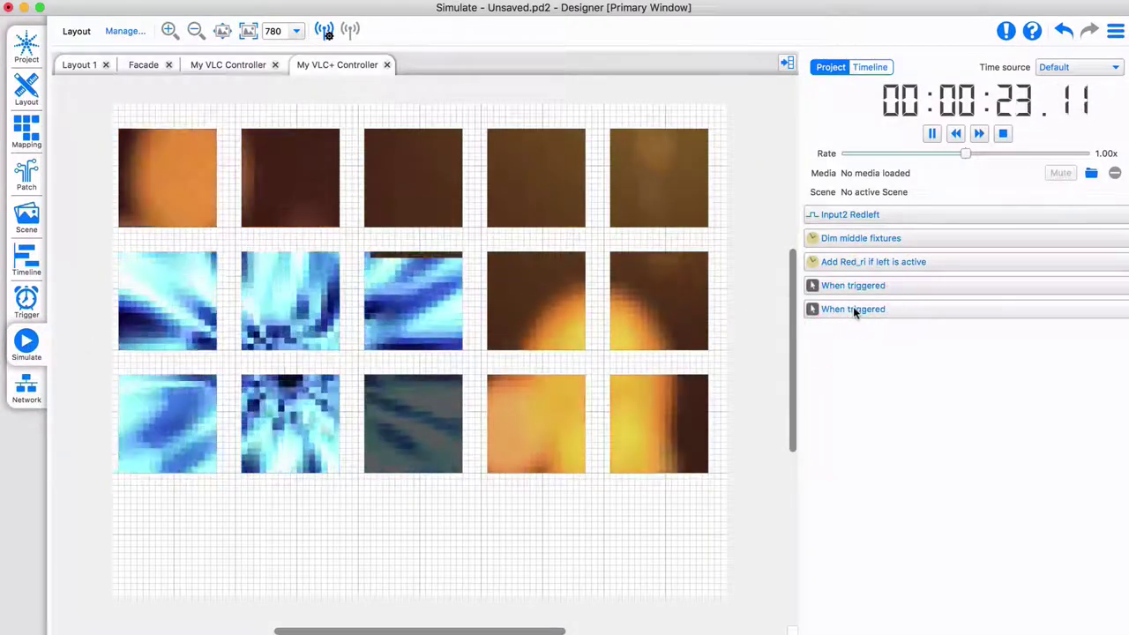